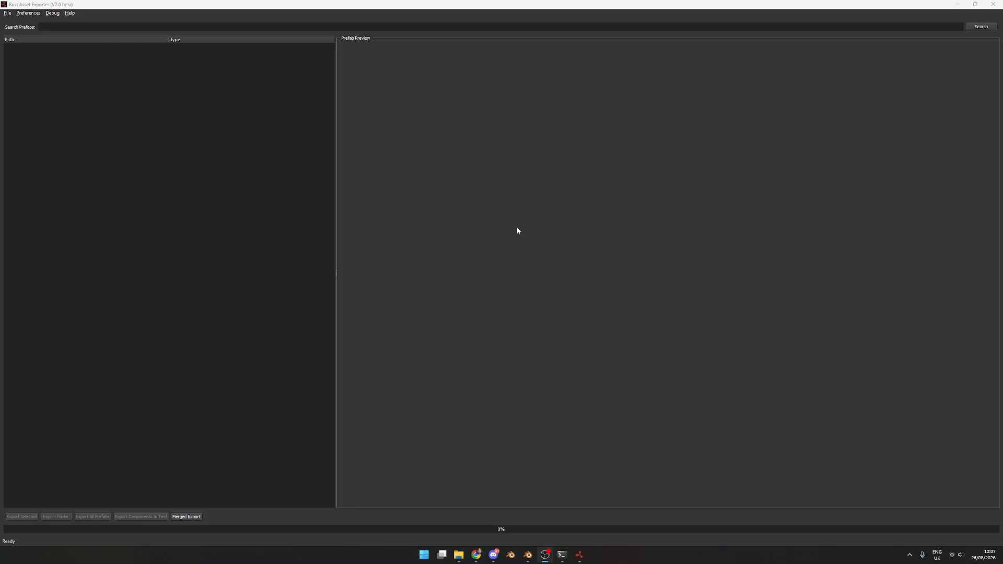
- Load the Bundles manifest file from the Rust game's Bundles folder with the preselected asset bundles, leaving audio.bundle out
click(7, 12)
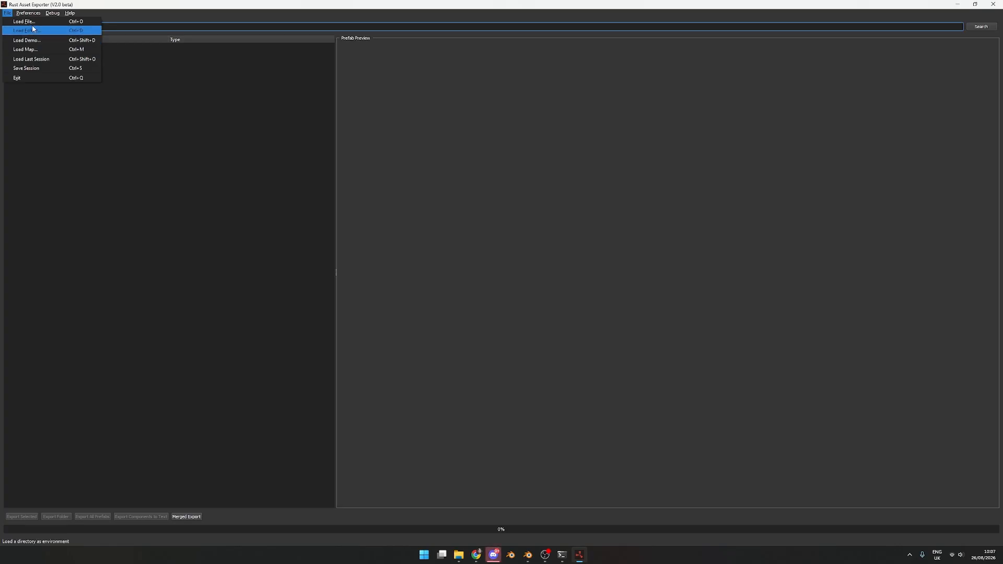
click(24, 21)
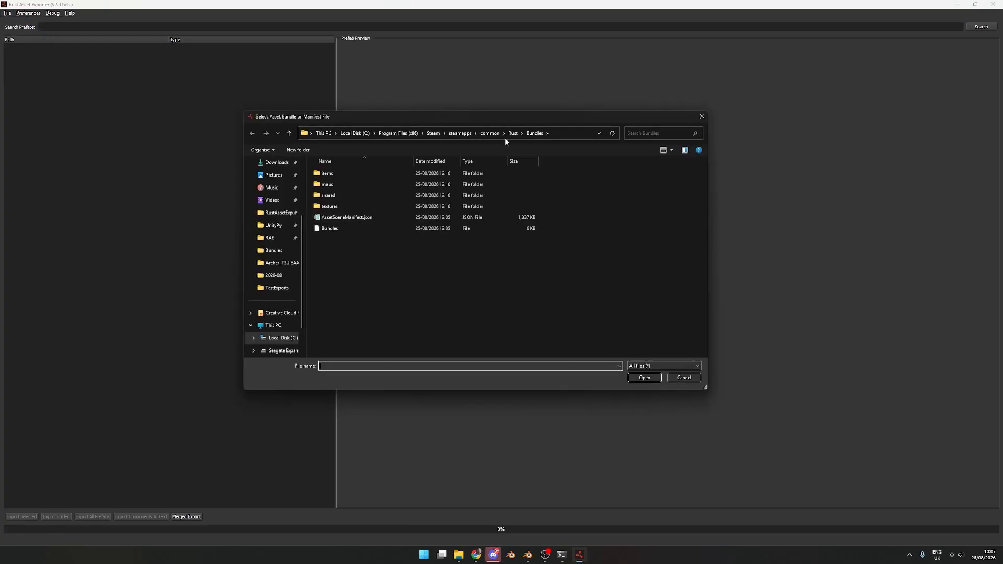
click(512, 133)
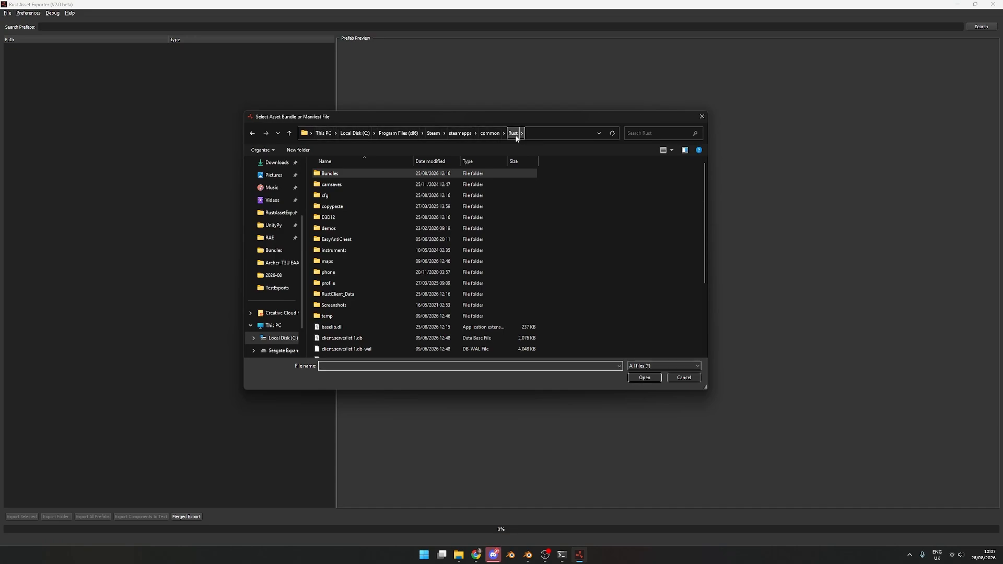
click(344, 173)
double_click(344, 174)
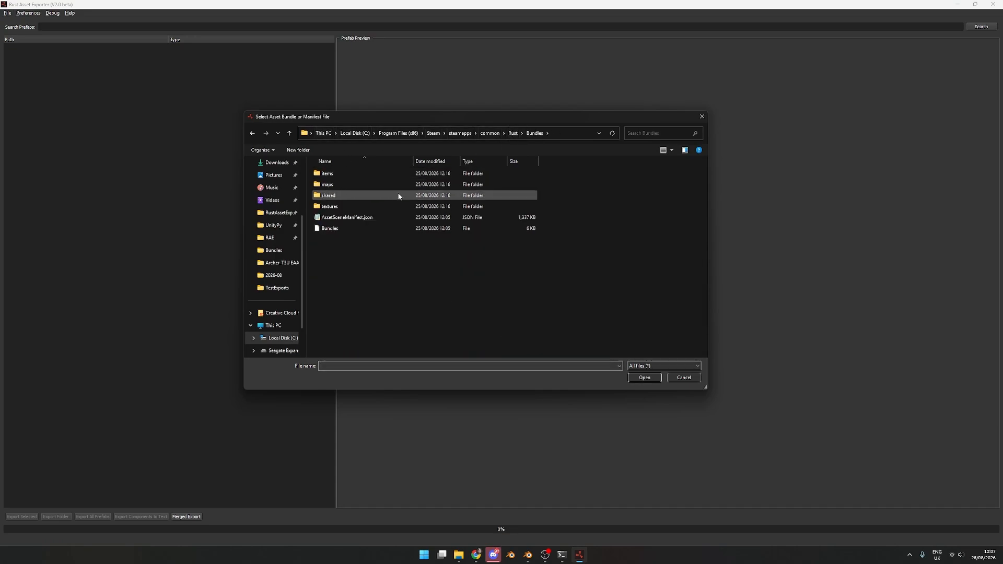
double_click(339, 228)
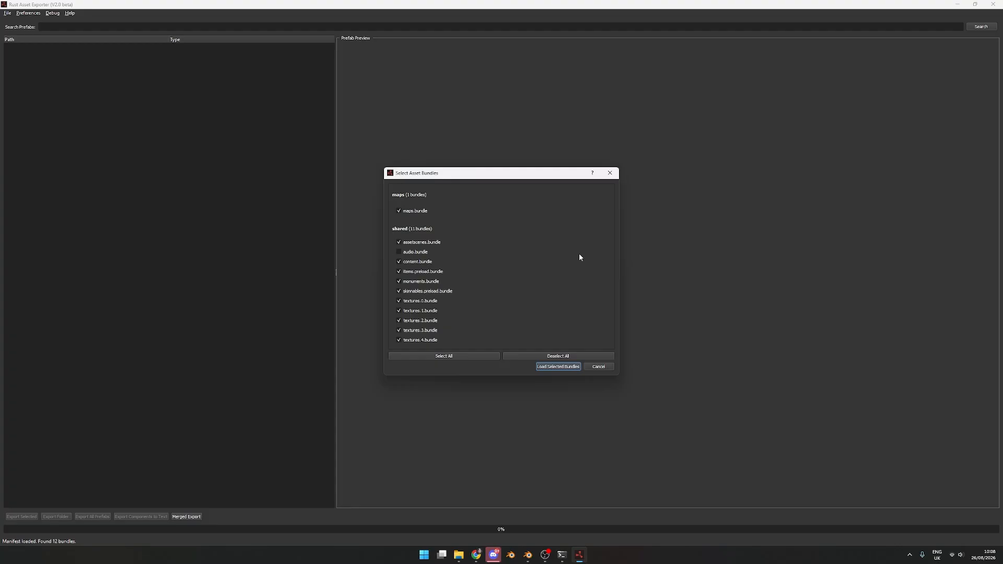
click(550, 368)
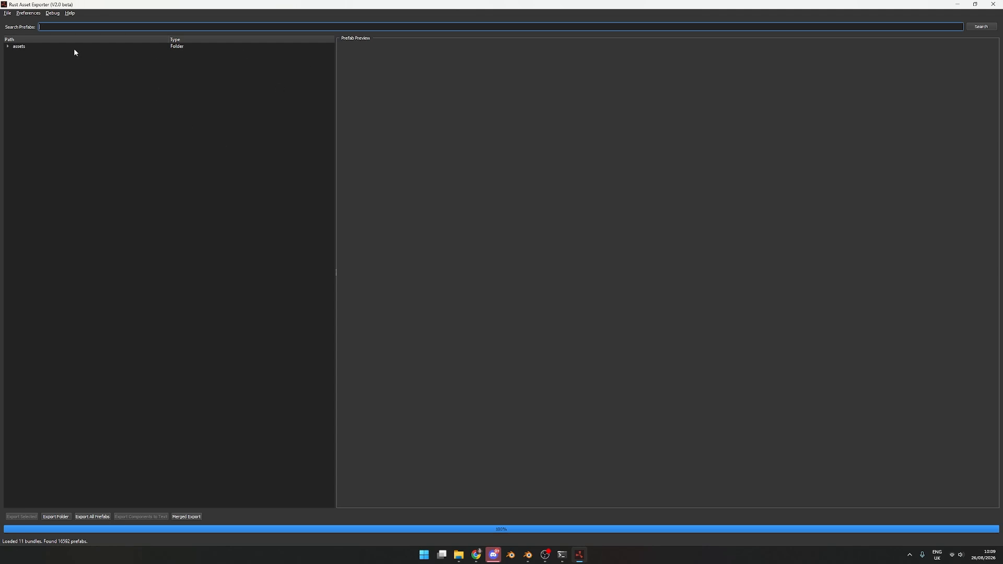
- Browse the prefabs and bundled folders inside the assets tree
click(7, 46)
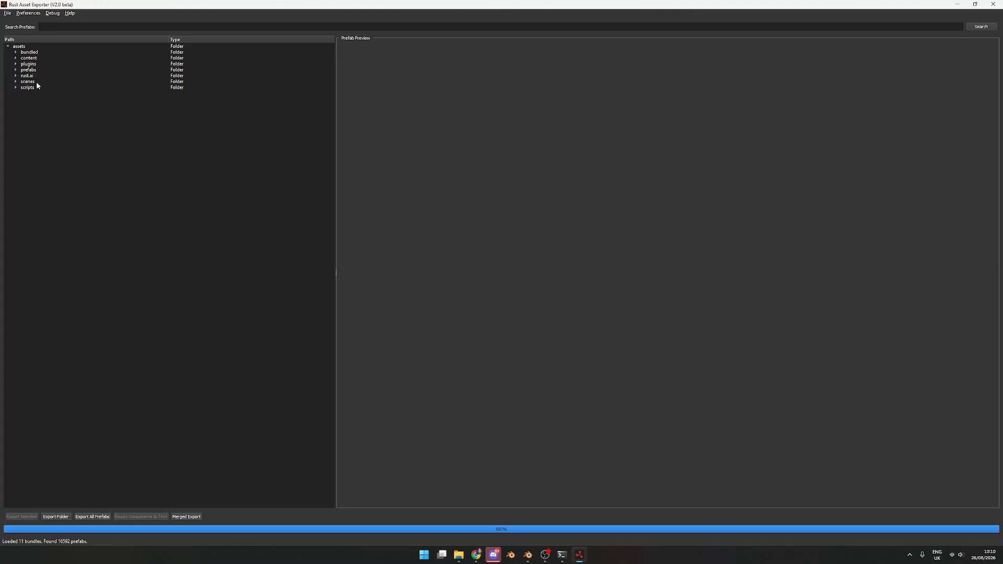
click(16, 70)
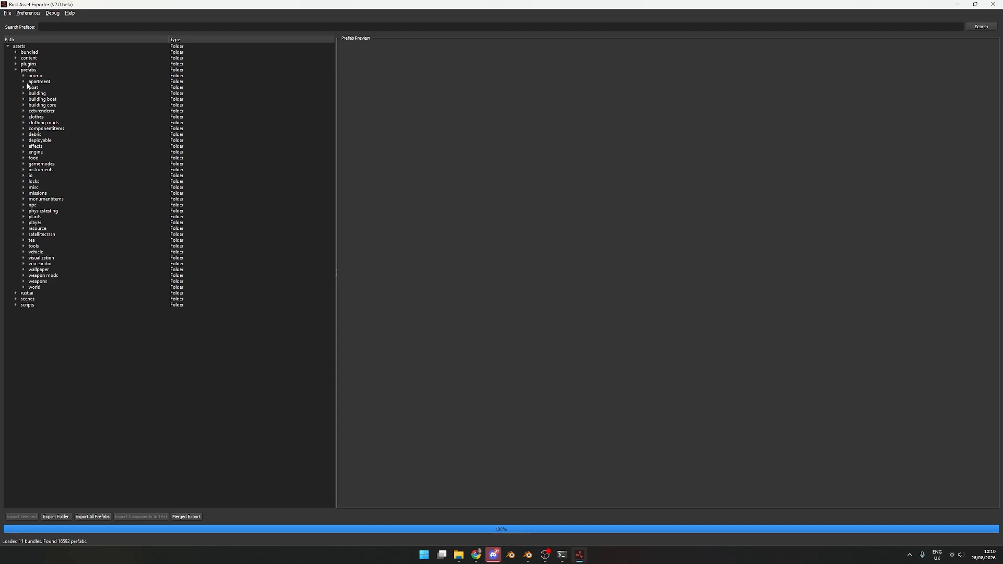
click(16, 70)
click(15, 52)
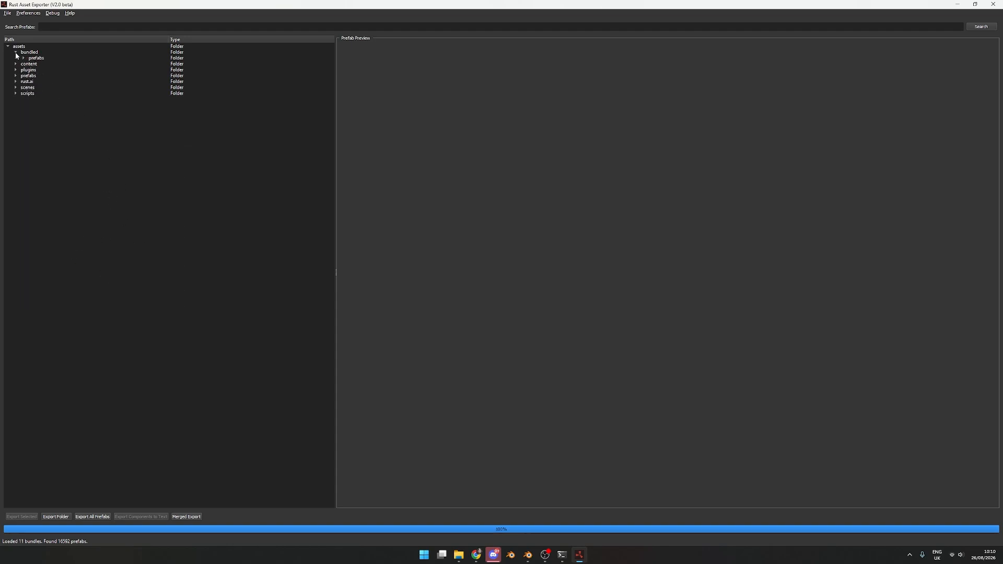
click(23, 58)
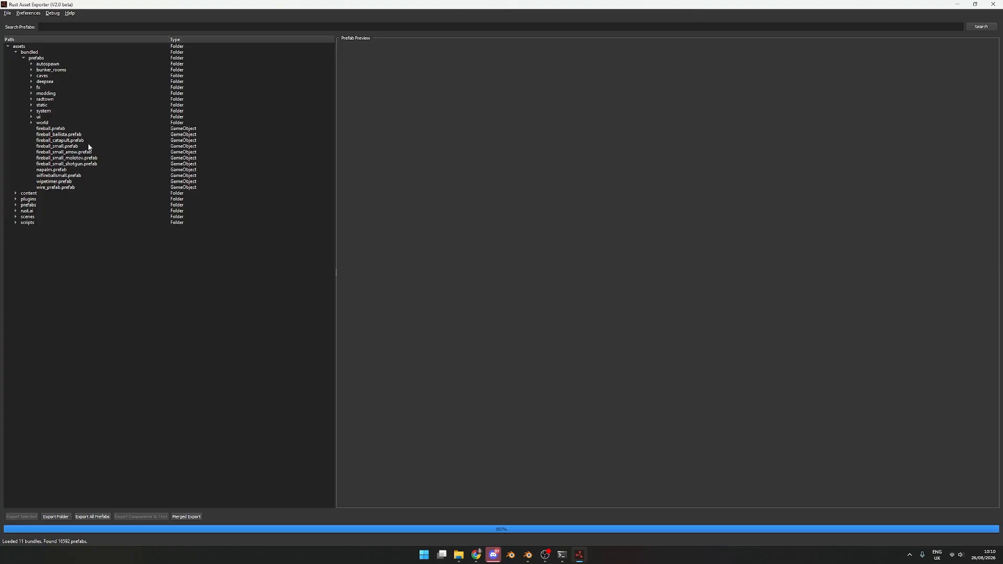
click(17, 53)
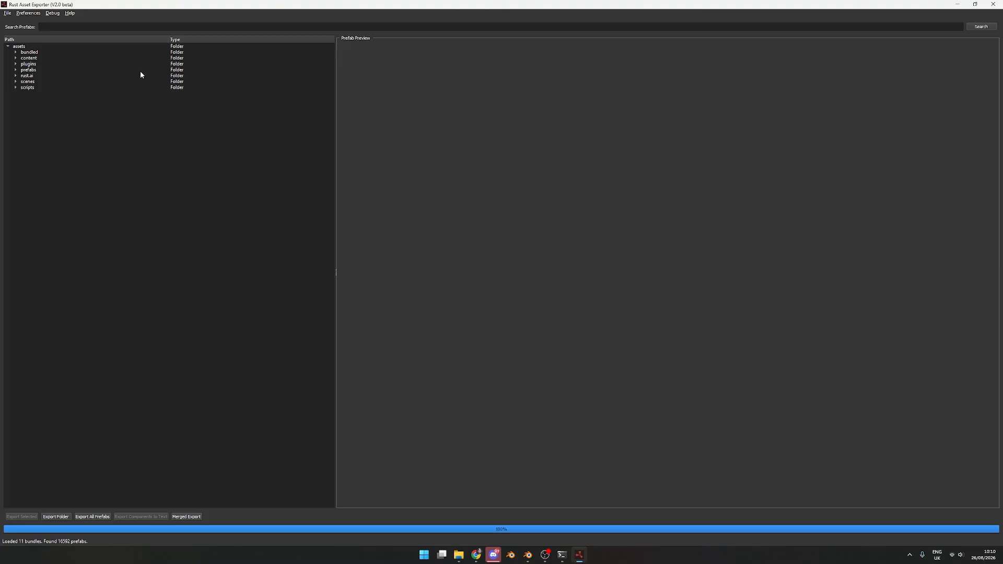
- Preview ak47u.worldmodel.prefab from assets/prefabs/weapons/ak47u in 3D and examine the rifle from several angles
click(16, 70)
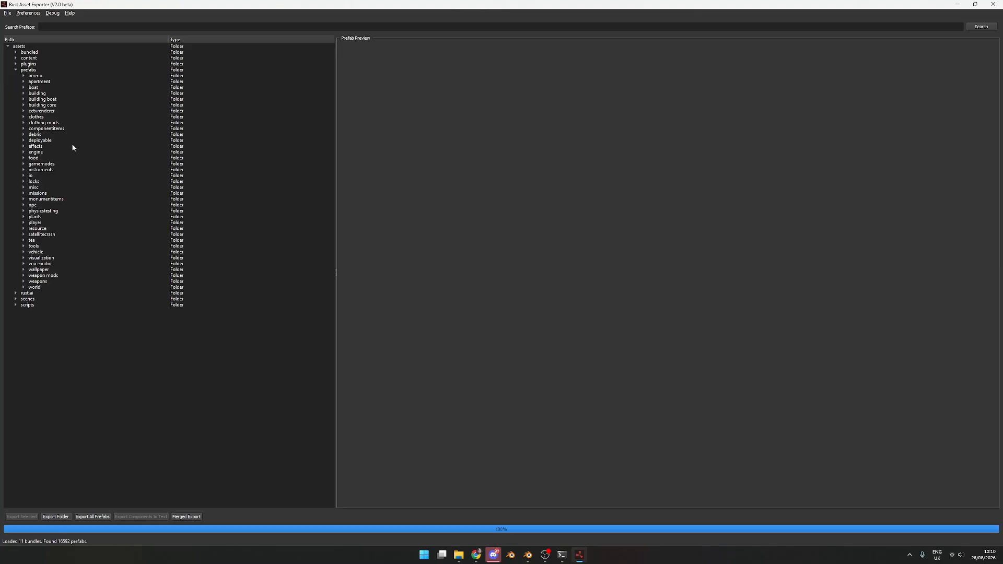
click(23, 281)
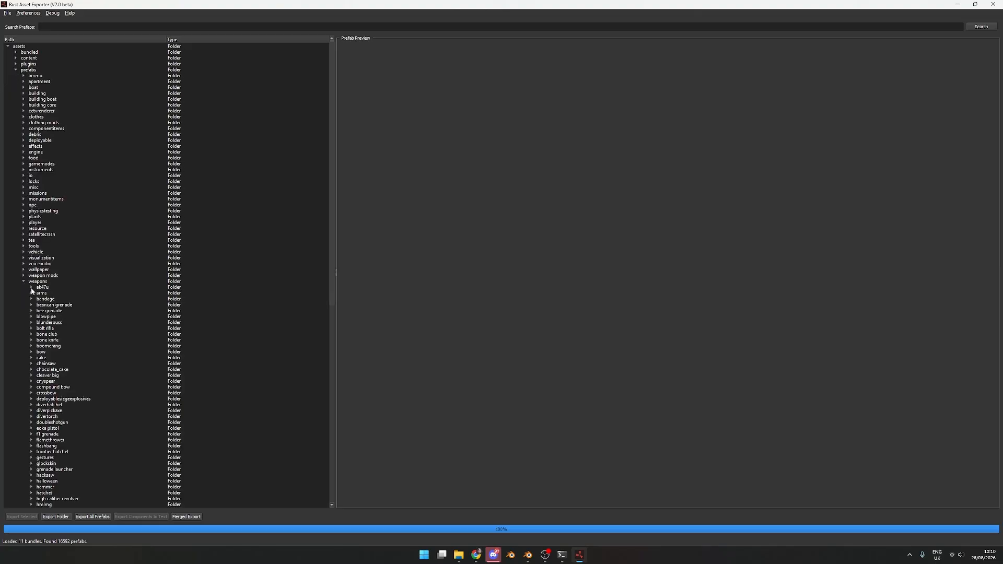
click(31, 288)
scroll(116, 272, down, 3)
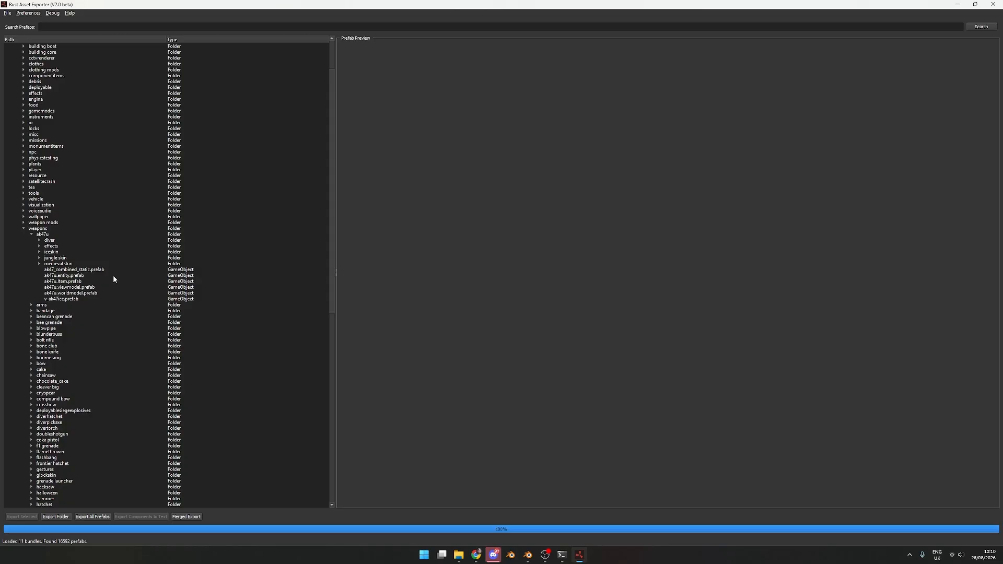
click(83, 294)
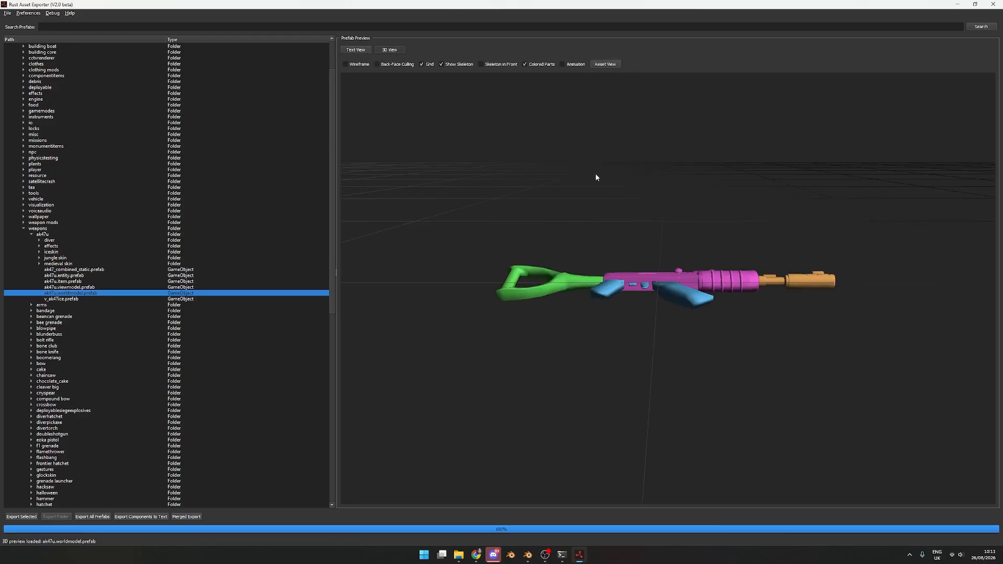
drag(642, 233, 644, 273)
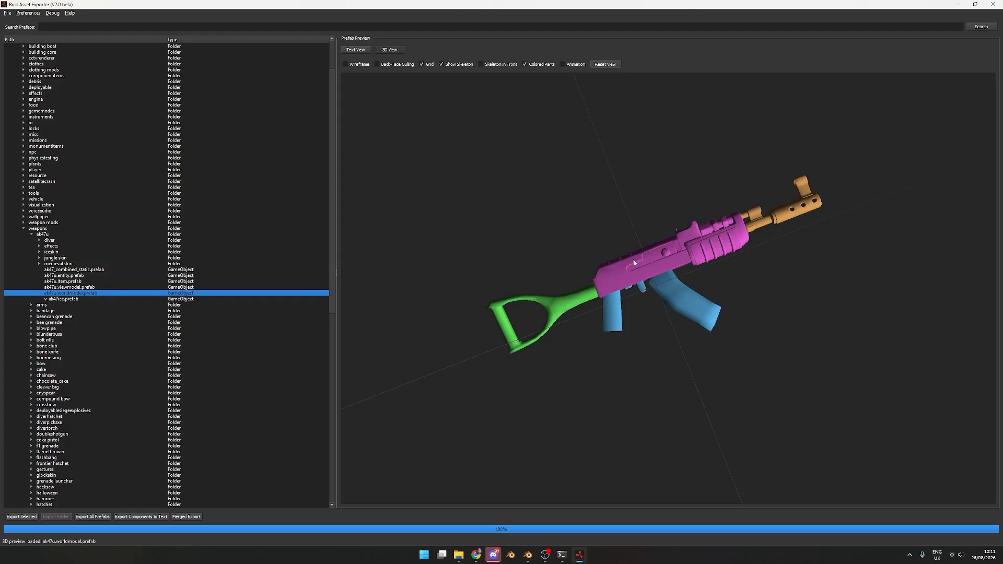
drag(826, 312, 748, 269)
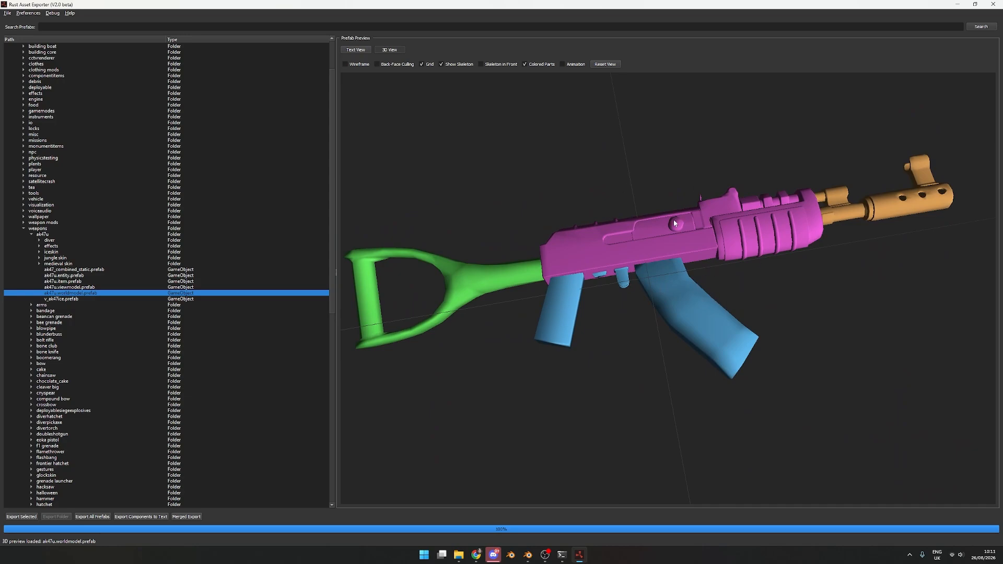
drag(673, 221, 657, 244)
scroll(651, 235, down, 5)
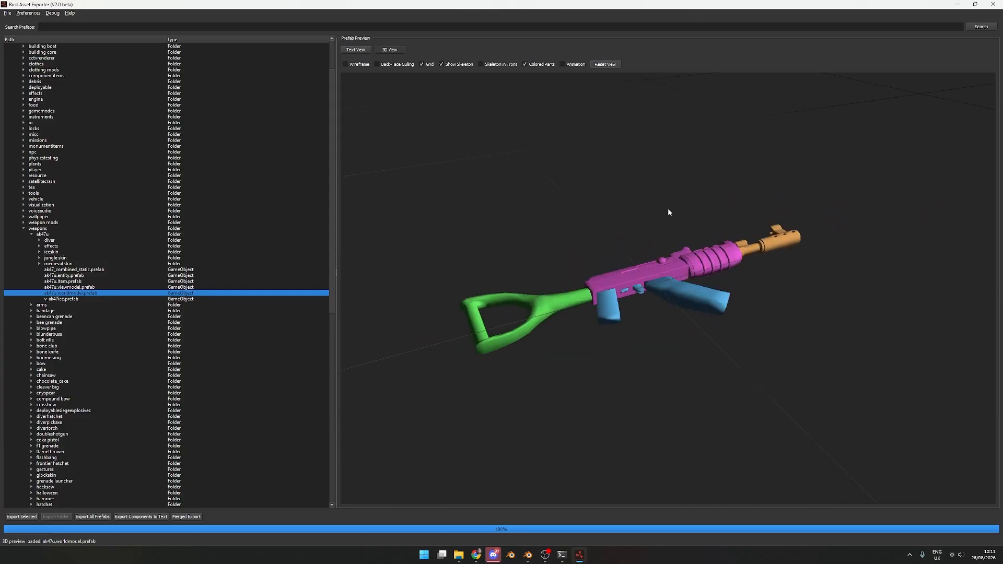
scroll(606, 251, up, 4)
drag(606, 251, 611, 261)
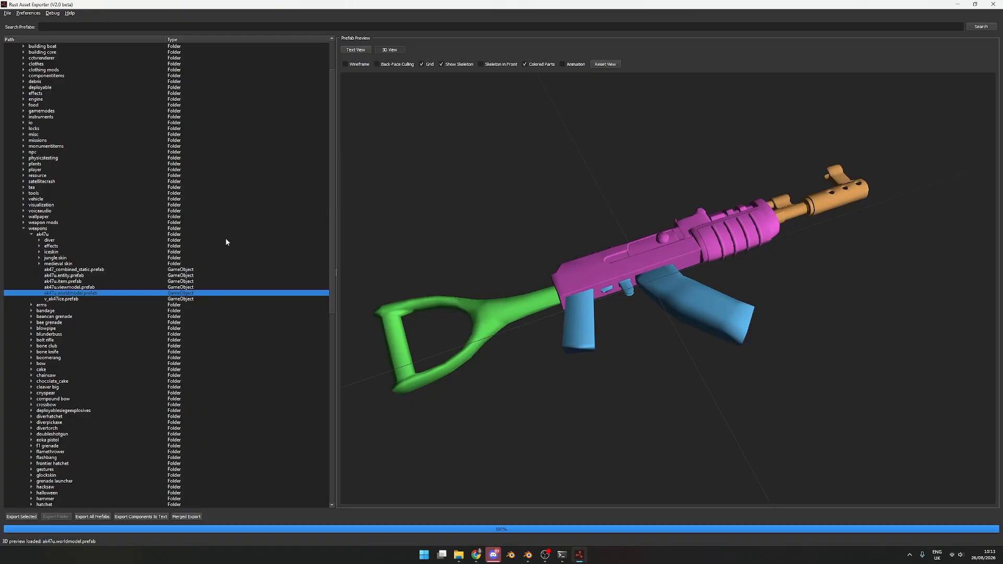
- Preview ak47u.viewmodel.prefab in 3D and examine its arms and rifle with the skeleton display off and on
double_click(66, 287)
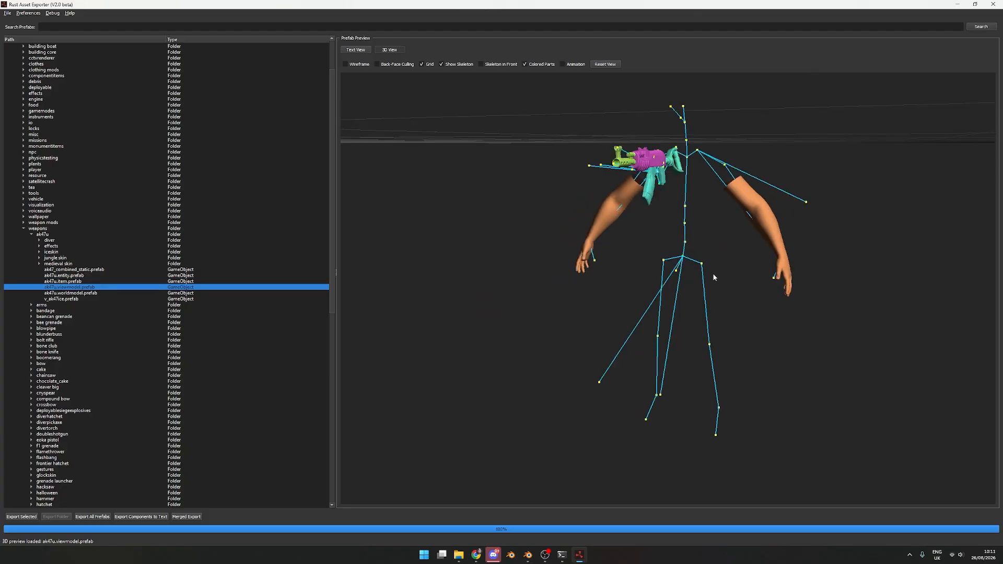
drag(679, 289, 836, 275)
scroll(671, 299, up, 6)
scroll(838, 273, down, 3)
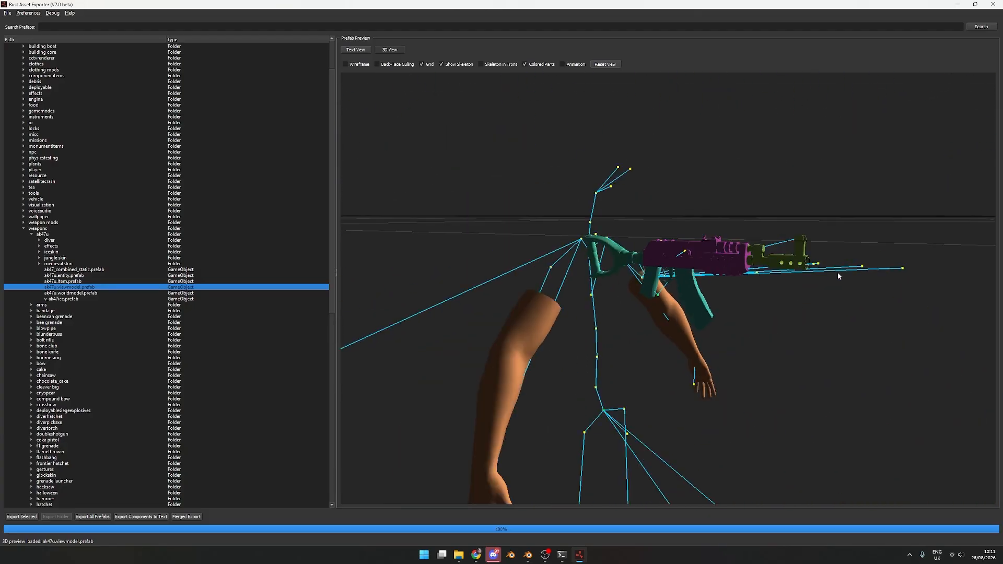
drag(706, 313, 701, 325)
click(441, 64)
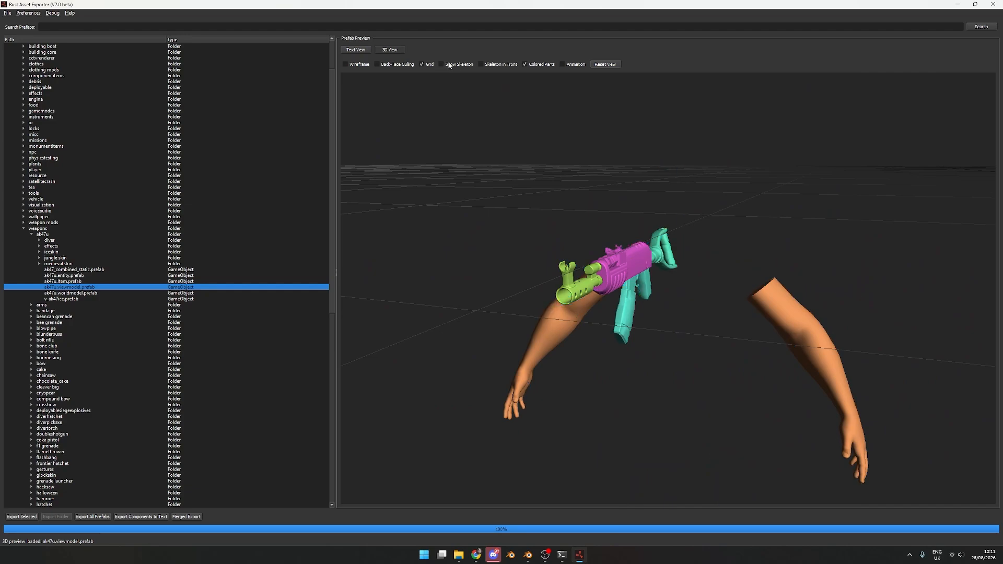
click(441, 64)
drag(596, 127, 739, 294)
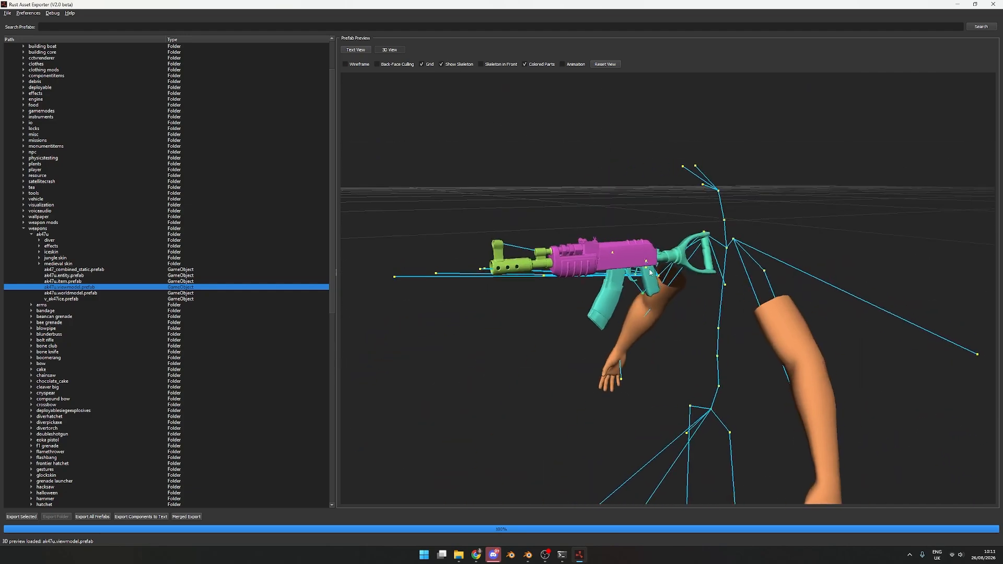
- Preview ak47u.entity.prefab in 3D and examine the rifle and its bones from different sides
double_click(58, 276)
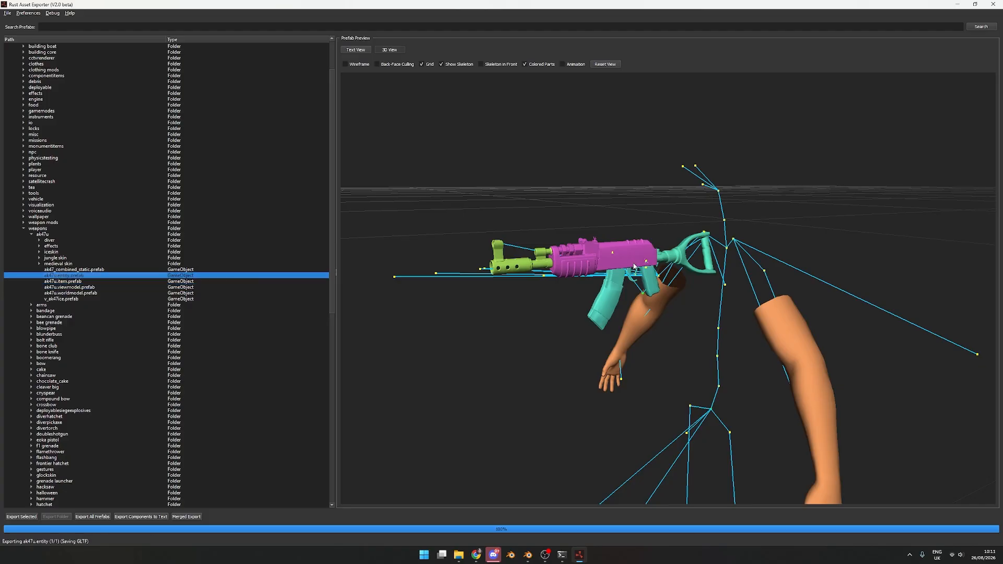
drag(758, 257, 683, 330)
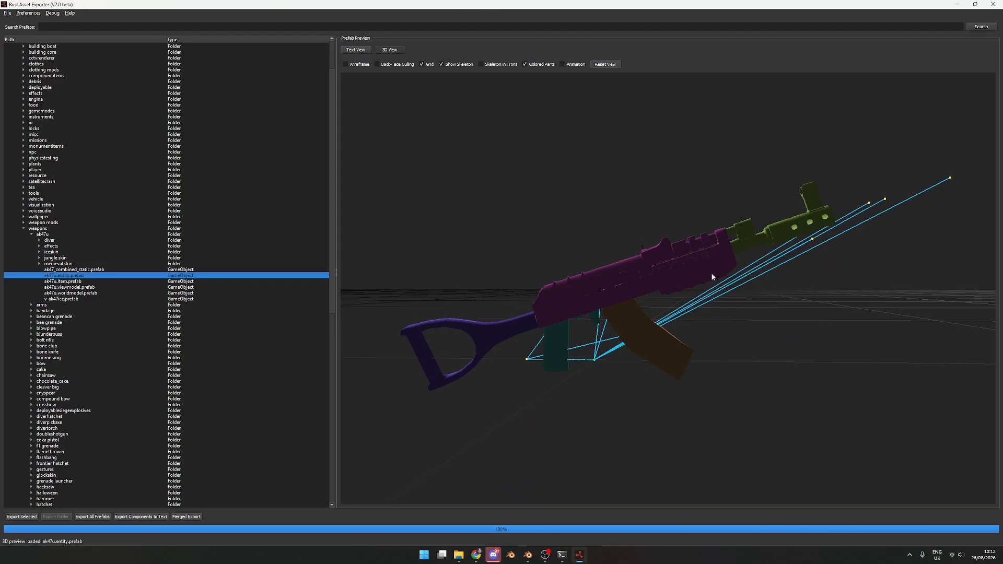
drag(711, 277, 344, 293)
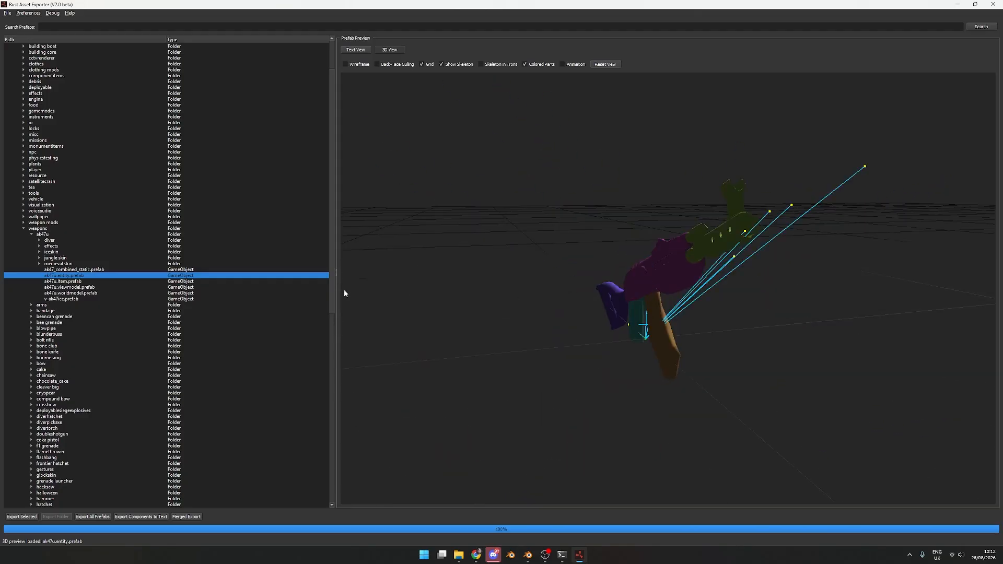
- Preview ak47u.viewmodel.prefab again and examine the rifle's barrel, magazine and grip detail up close
click(76, 287)
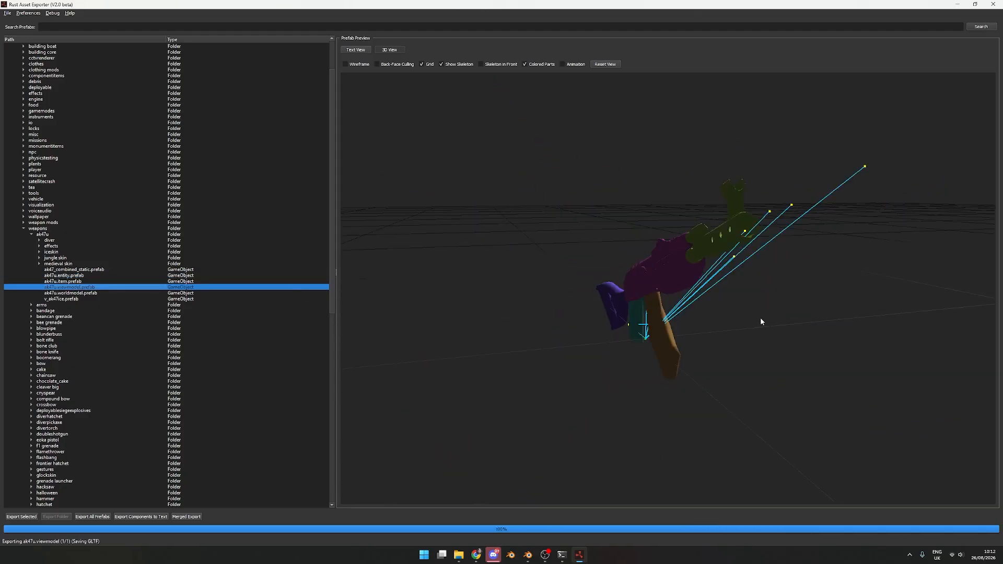
drag(750, 298, 652, 274)
scroll(595, 268, up, 10)
middle_drag(651, 274, 716, 363)
drag(716, 363, 701, 342)
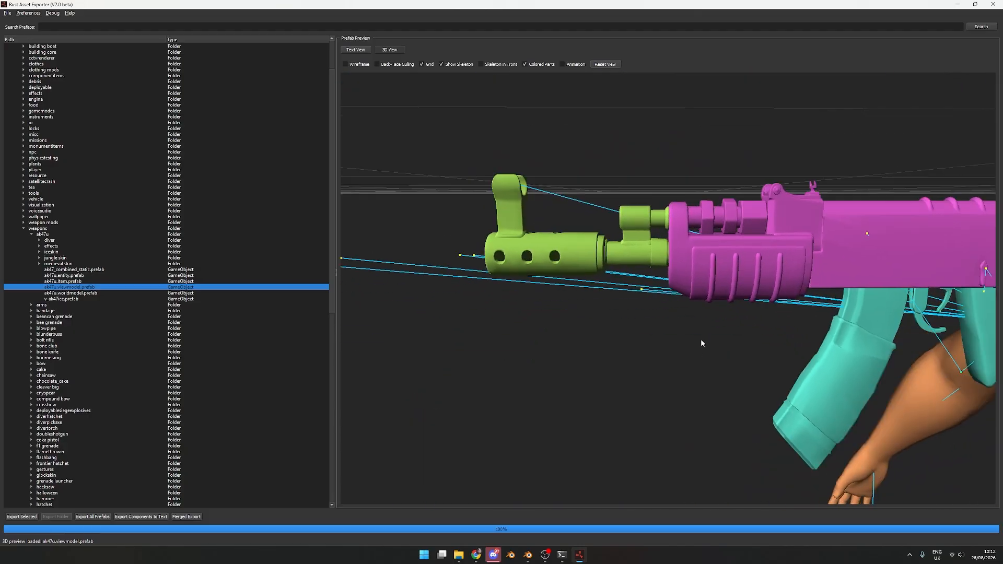
middle_drag(702, 342, 621, 312)
scroll(622, 311, up, 4)
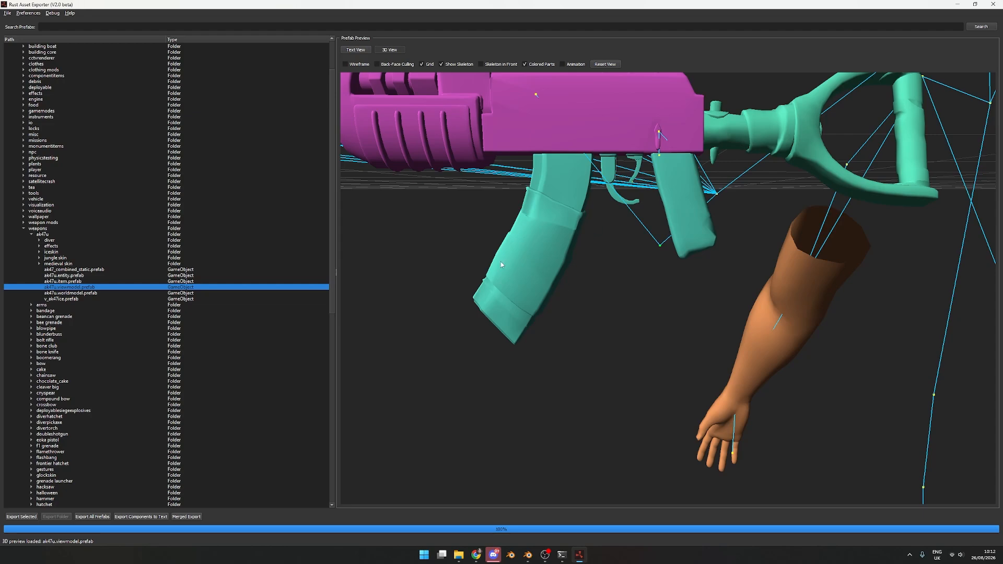
- Compare the mesh detail of ak47u.worldmodel.prefab with that of ak47u.viewmodel.prefab in close-up 3D previews
click(78, 293)
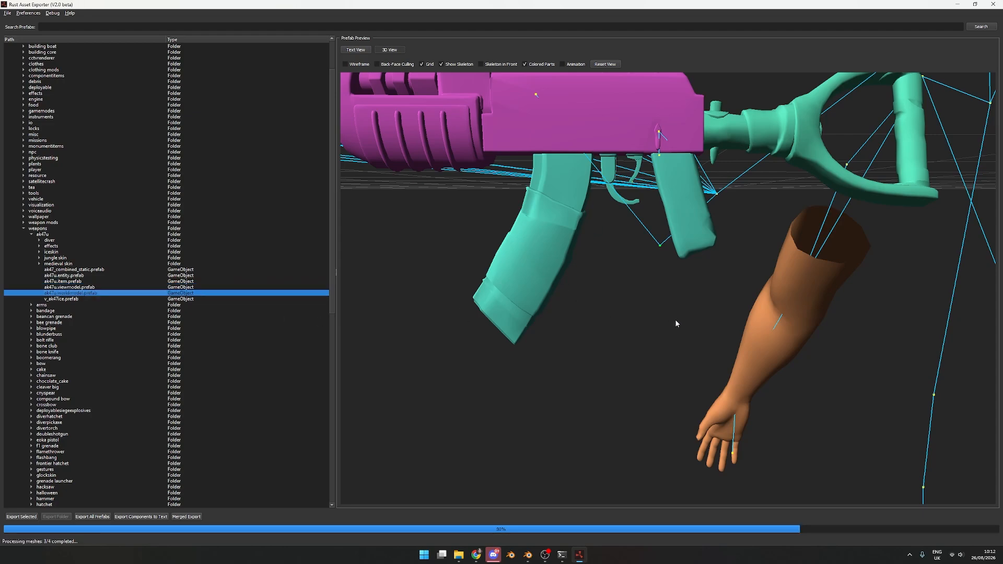
drag(684, 338, 687, 343)
scroll(688, 343, up, 5)
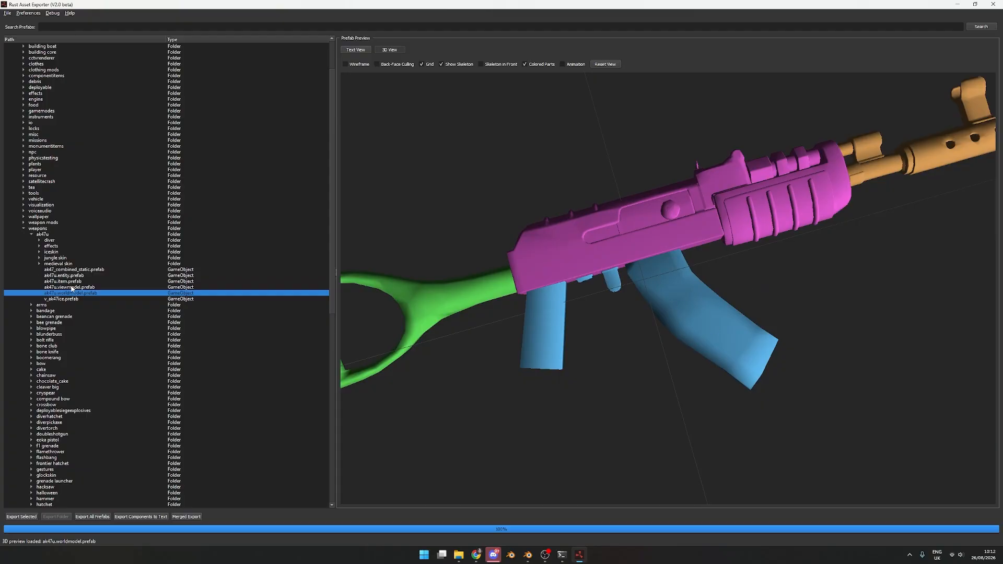
click(72, 287)
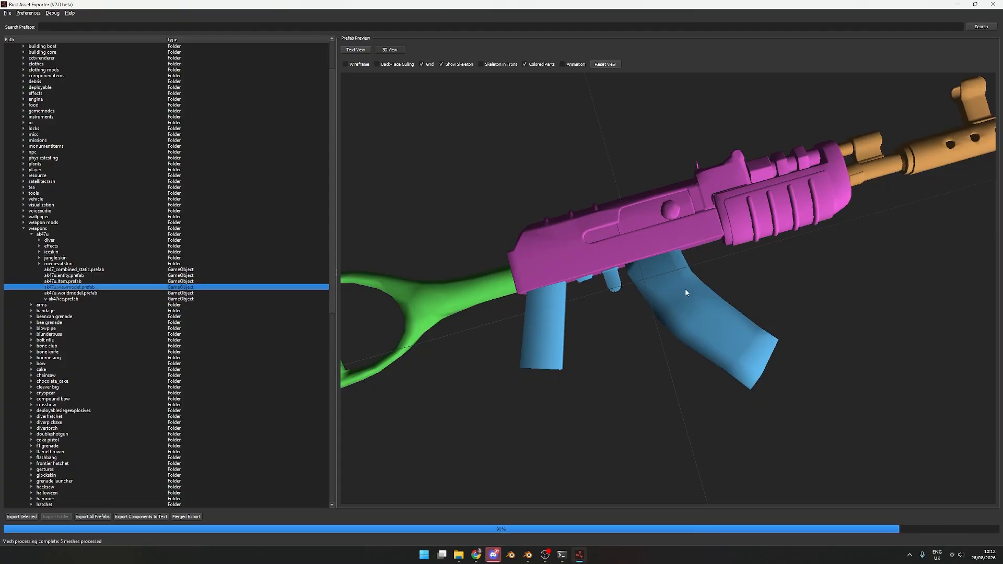
drag(792, 304, 700, 235)
scroll(715, 244, up, 5)
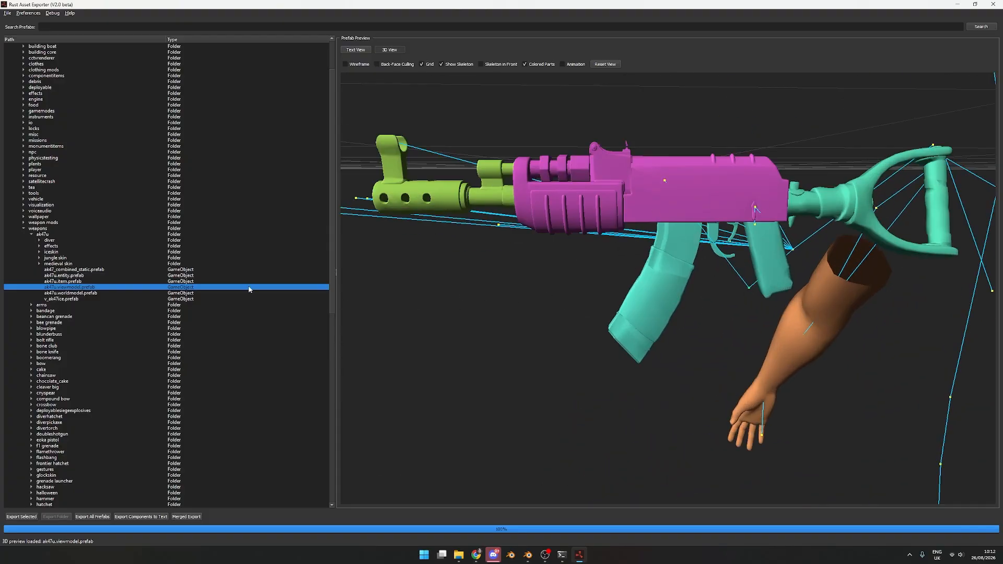
- Preview ak47u.entity.prefab in 3D and export it to the TestExports folder
double_click(73, 275)
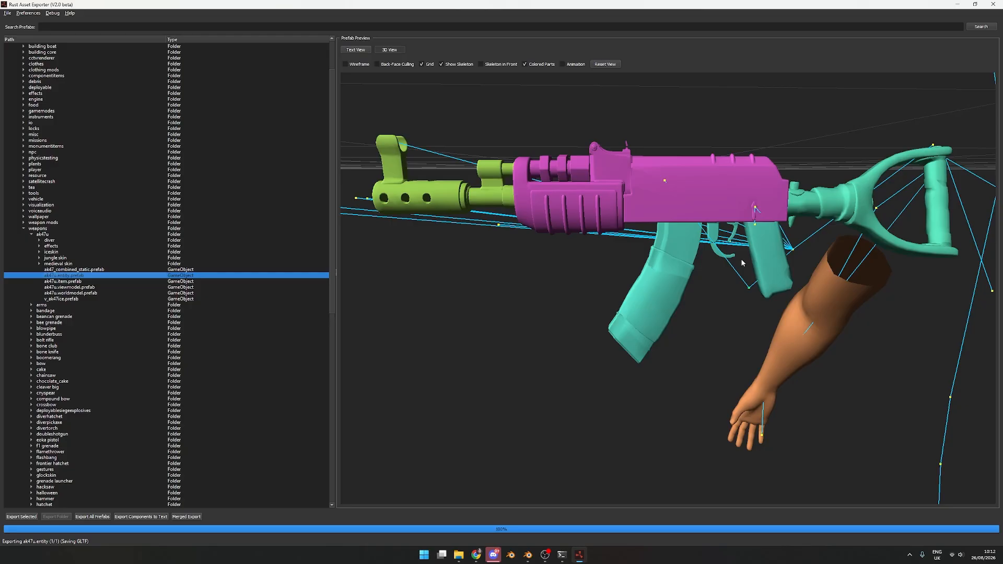
drag(598, 286, 723, 294)
drag(612, 296, 484, 313)
click(21, 517)
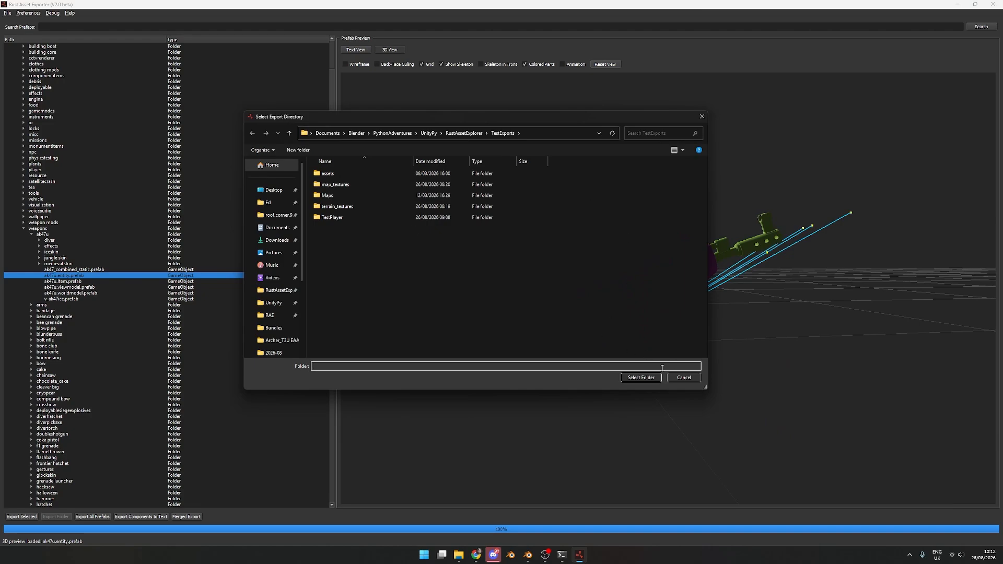
click(641, 377)
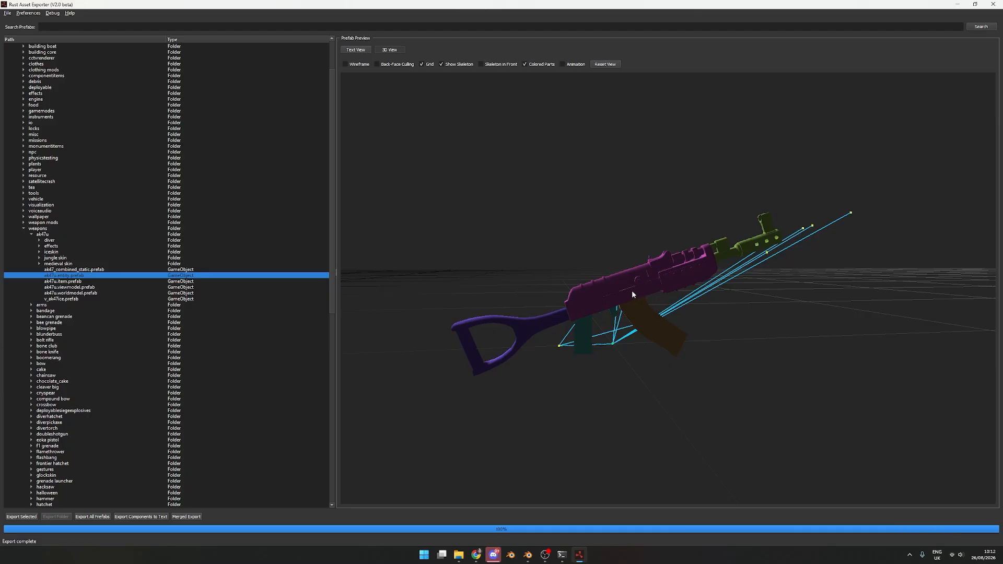
- Collapse the weapons folder and look through the prefabs in the player folder
click(23, 228)
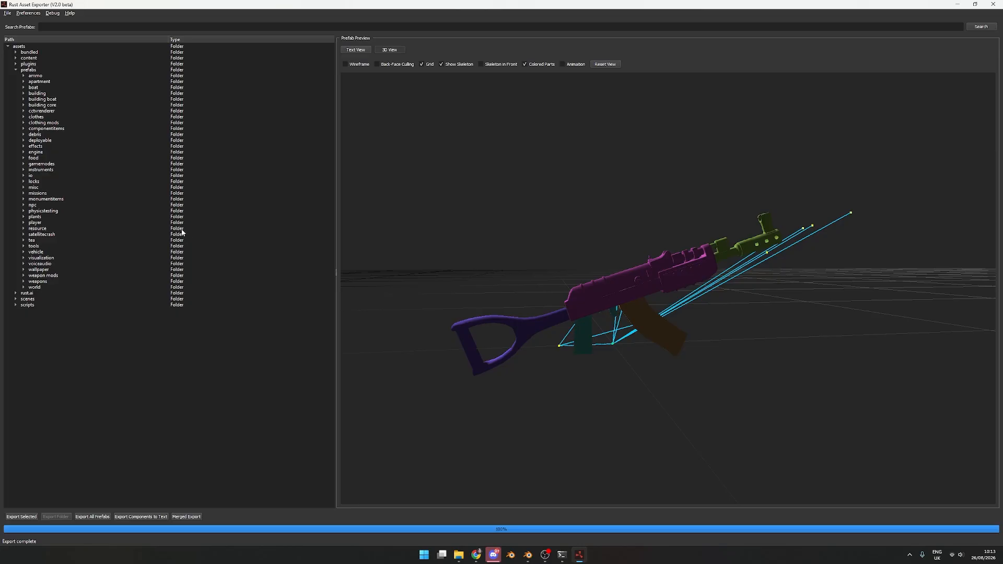
click(24, 223)
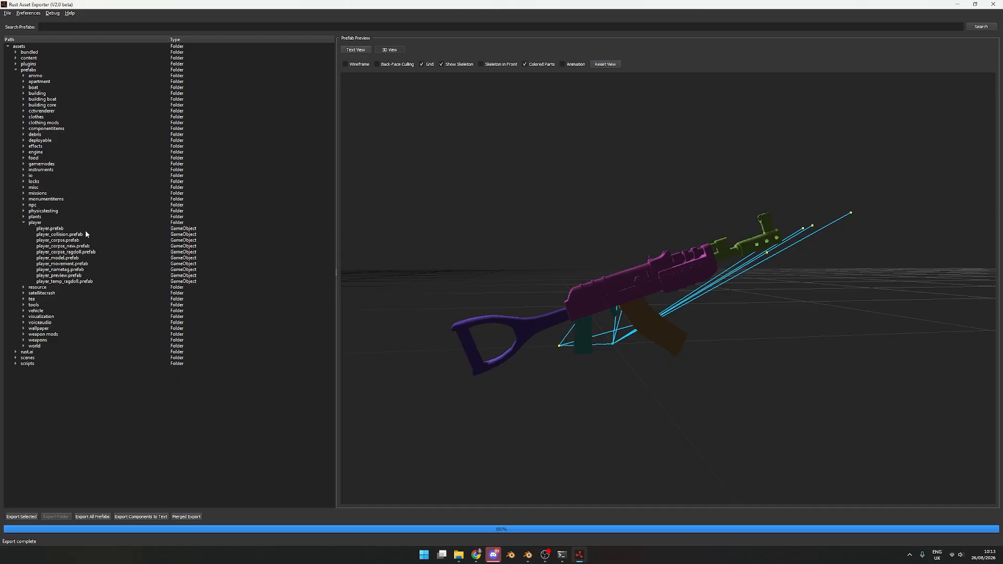
click(23, 222)
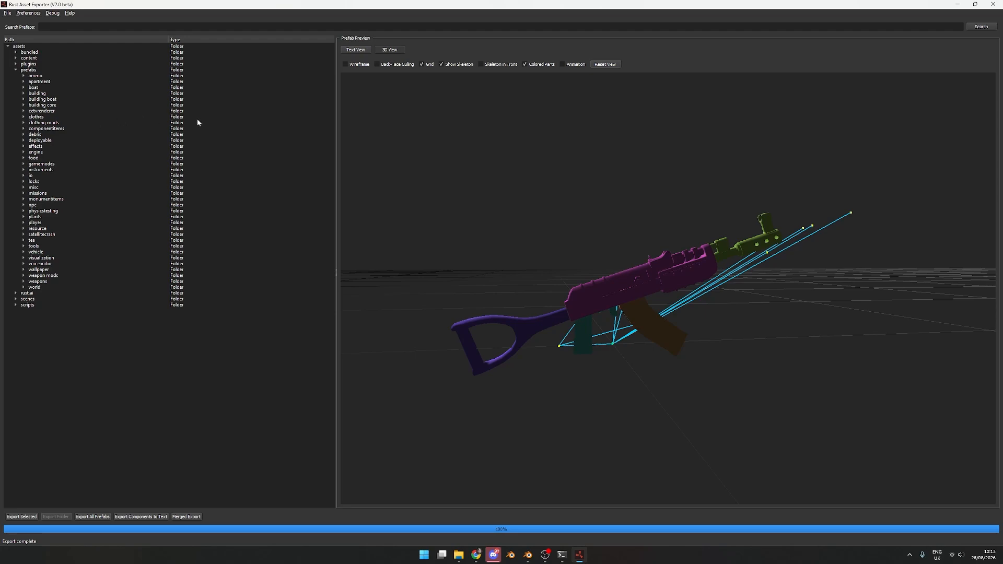
- Find feet.male.prefab in the skin subfolder of clothes and examine its feet and skeleton in 3D
click(23, 117)
scroll(73, 126, down, 15)
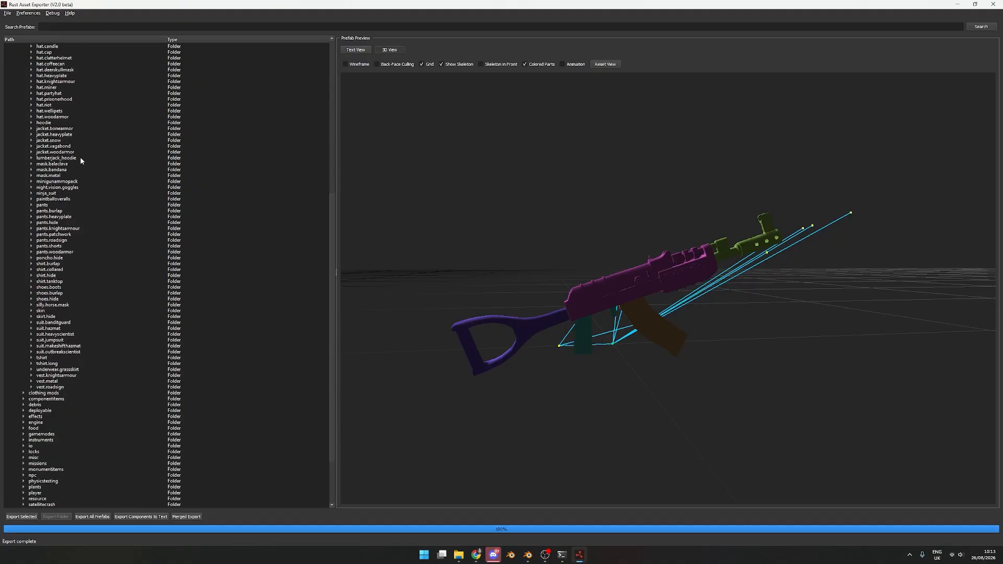
scroll(146, 283, up, 1)
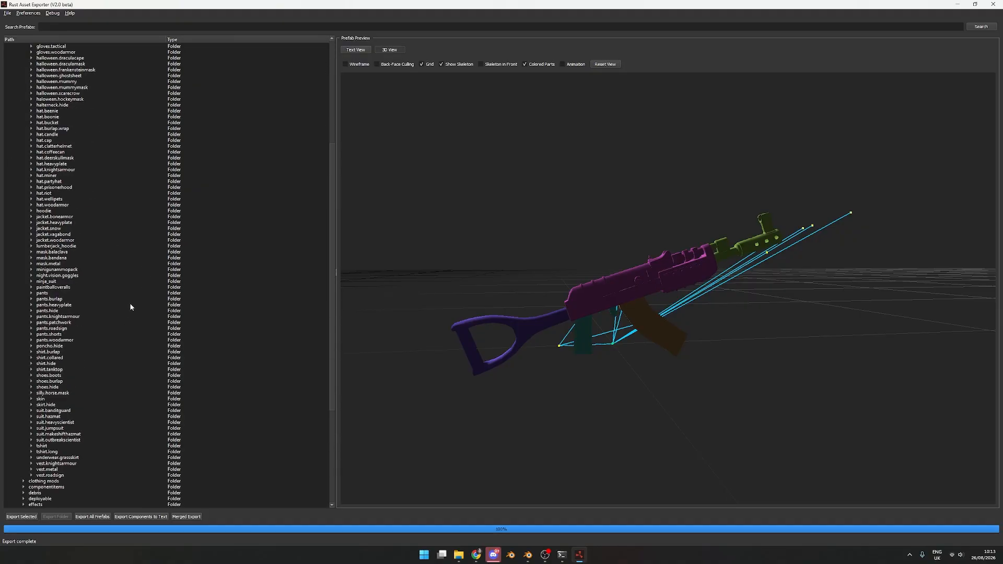
scroll(130, 317, up, 4)
click(32, 381)
scroll(125, 331, down, 4)
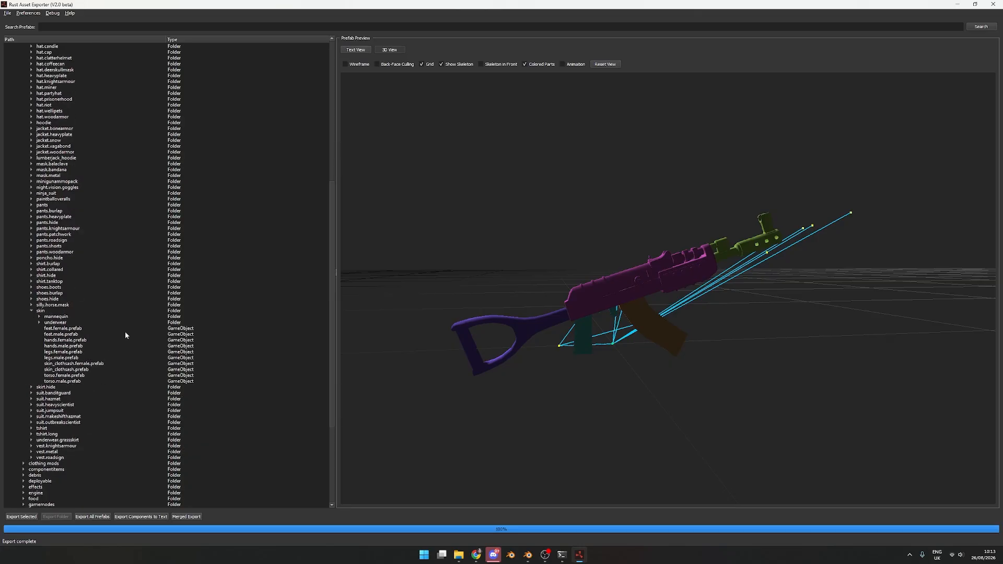
scroll(138, 345, down, 3)
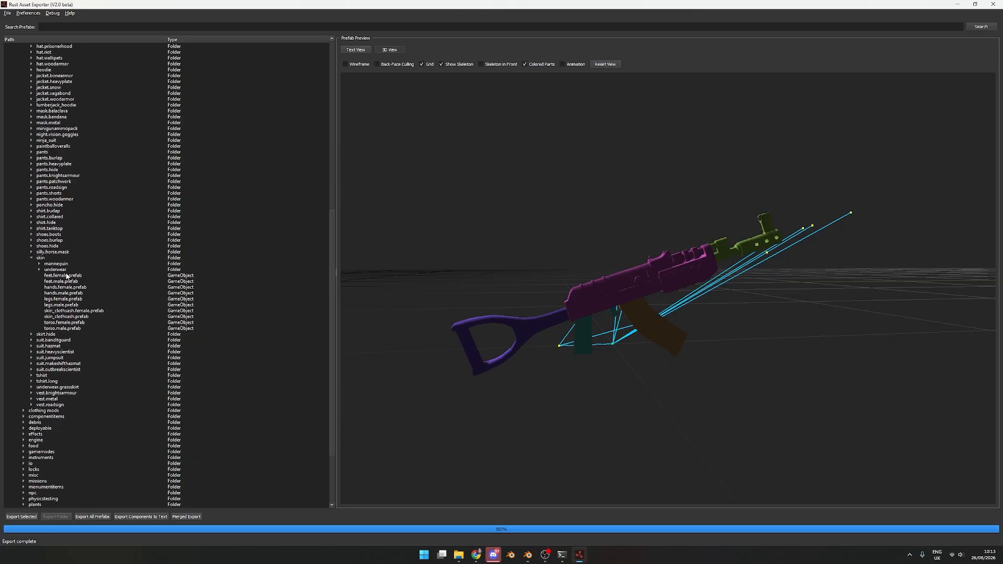
double_click(94, 282)
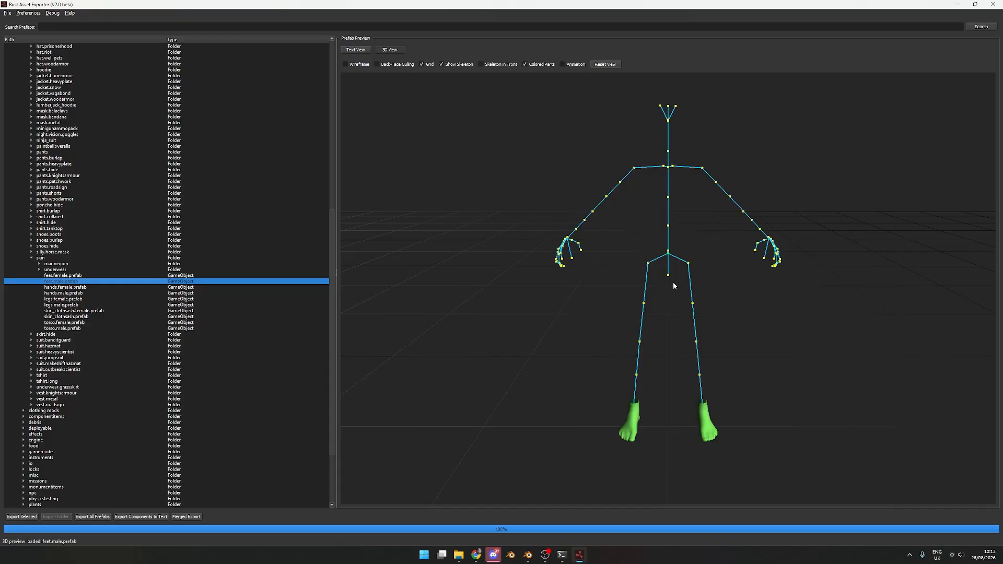
drag(673, 285, 735, 281)
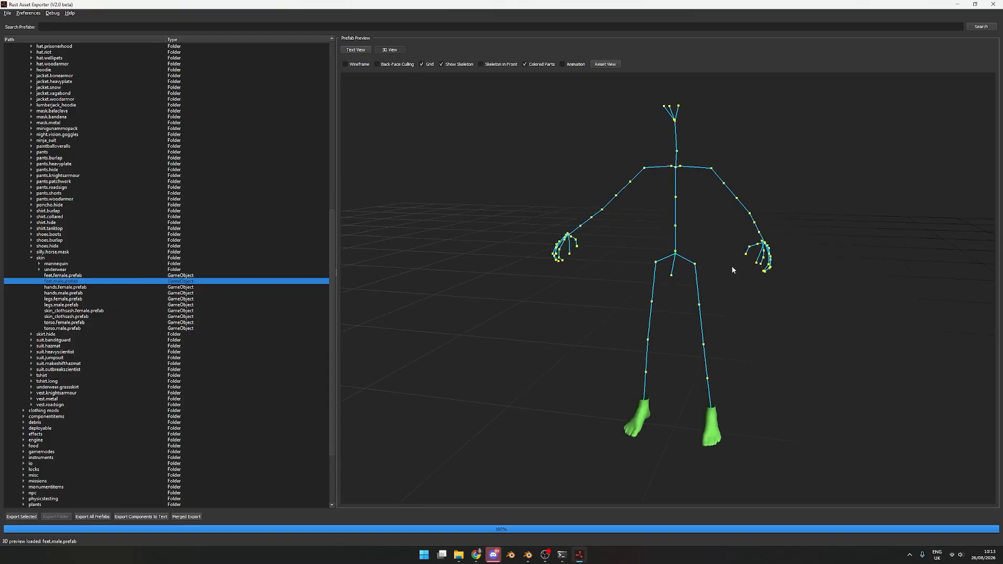
click(31, 258)
scroll(229, 320, up, 18)
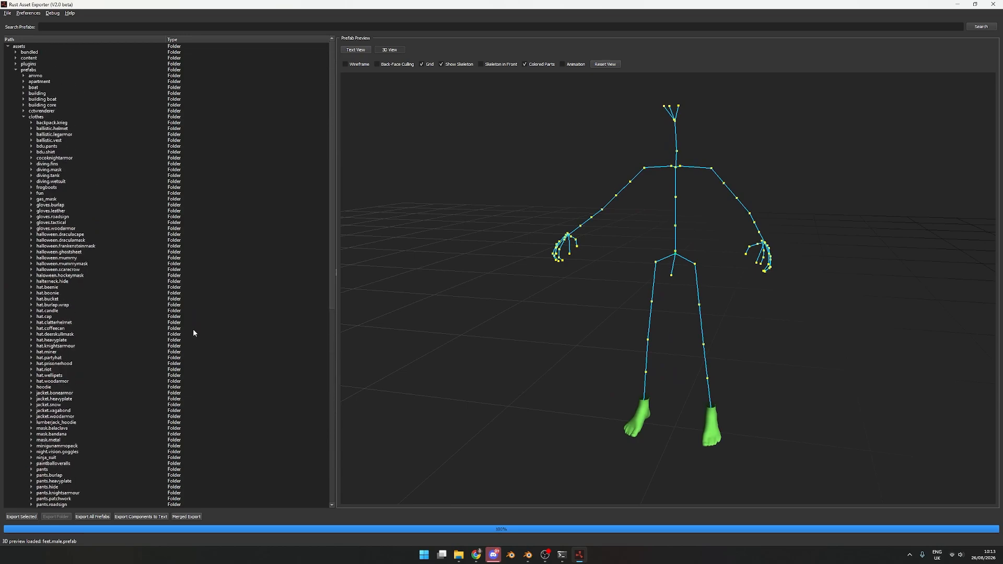
- Search the prefabs for "head" and browse the results to the male player heads
click(51, 24)
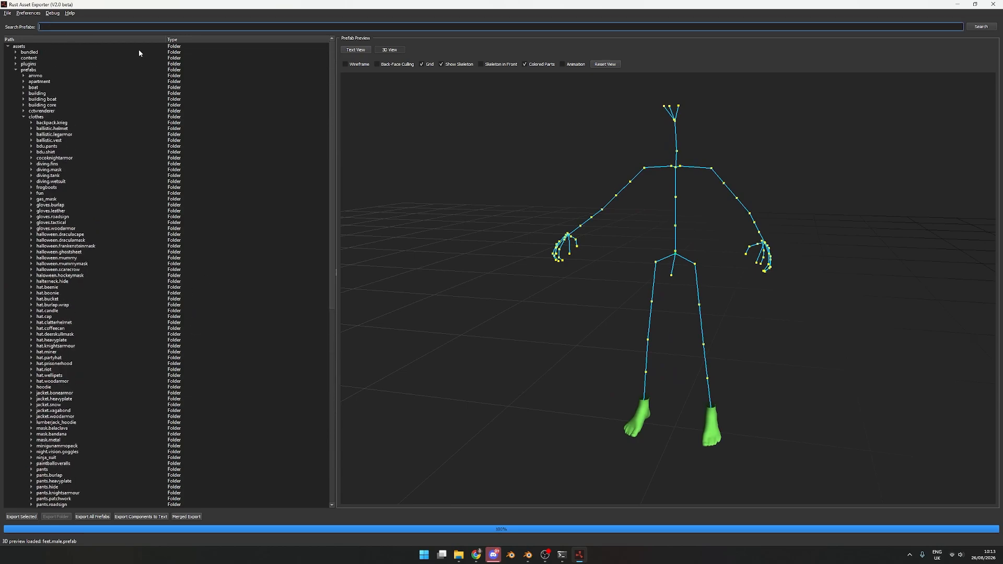
text(head)
key(Return)
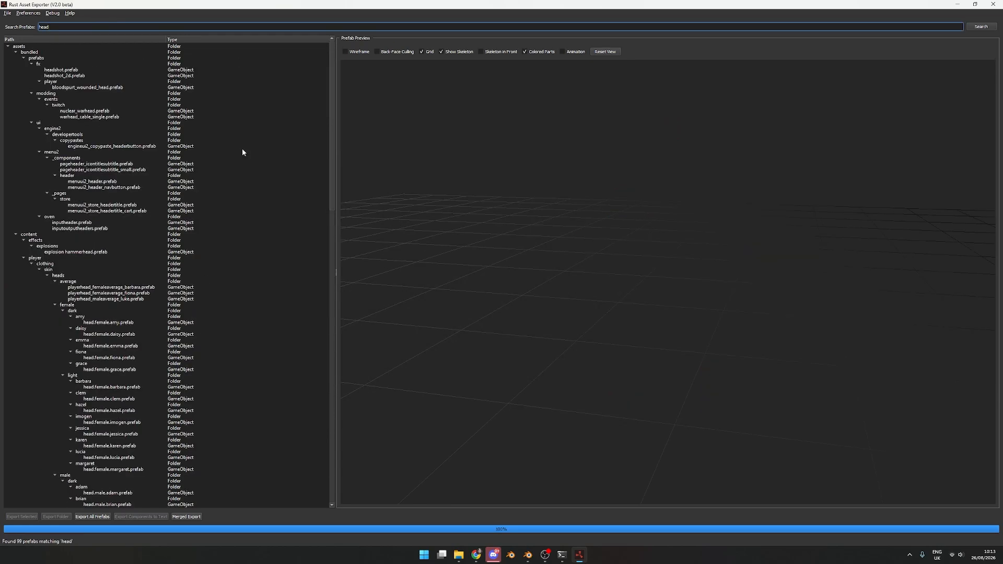
scroll(221, 128, down, 15)
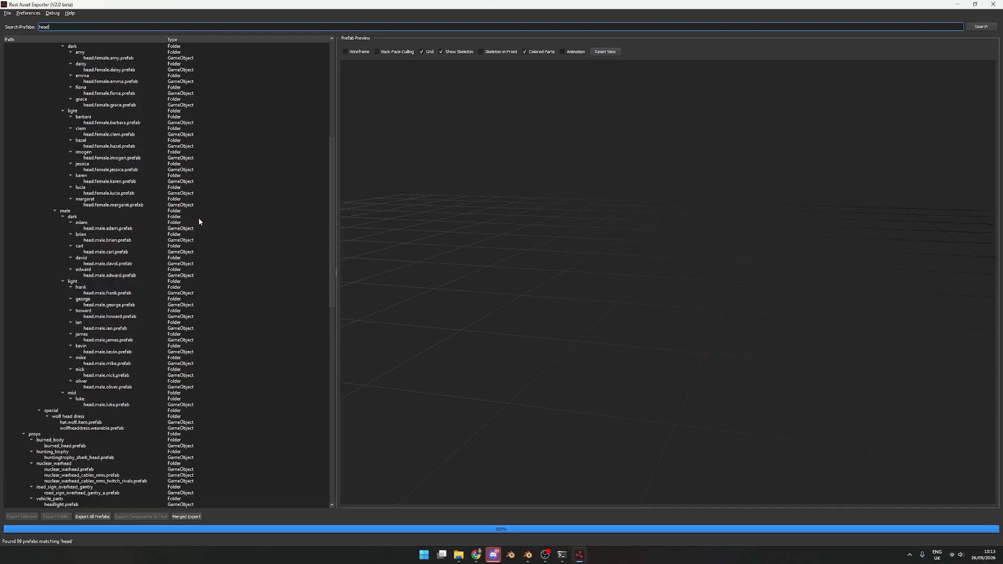
scroll(198, 221, down, 3)
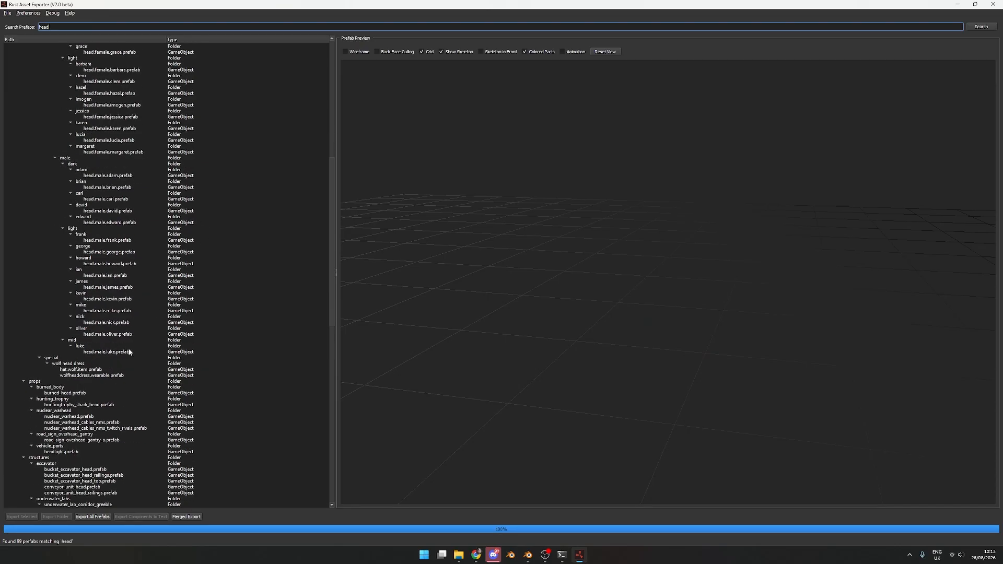
- Preview head.male.frank.prefab in 3D and add it to the merge list
click(110, 240)
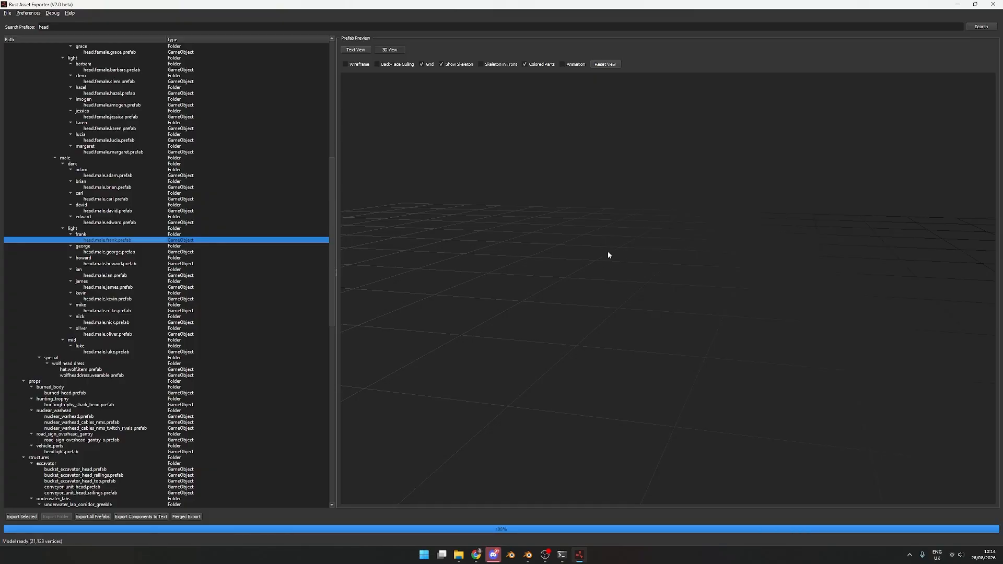
middle_drag(731, 227, 697, 252)
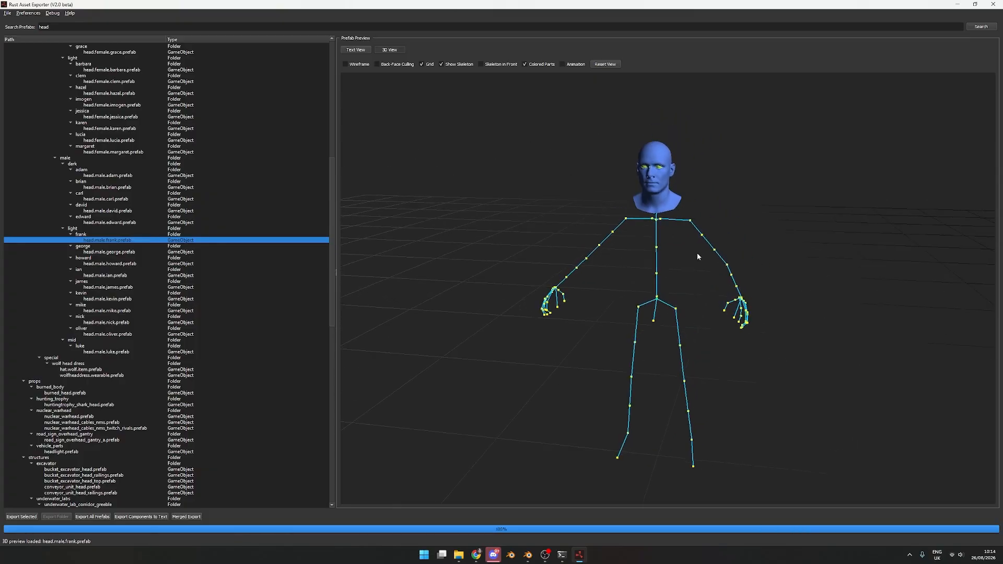
scroll(685, 247, up, 4)
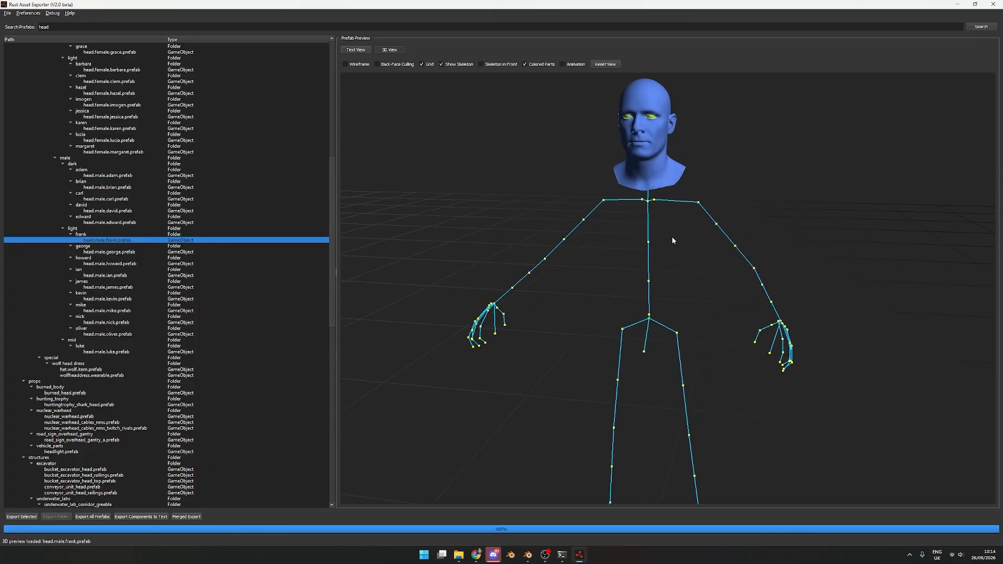
right_click(120, 239)
click(153, 255)
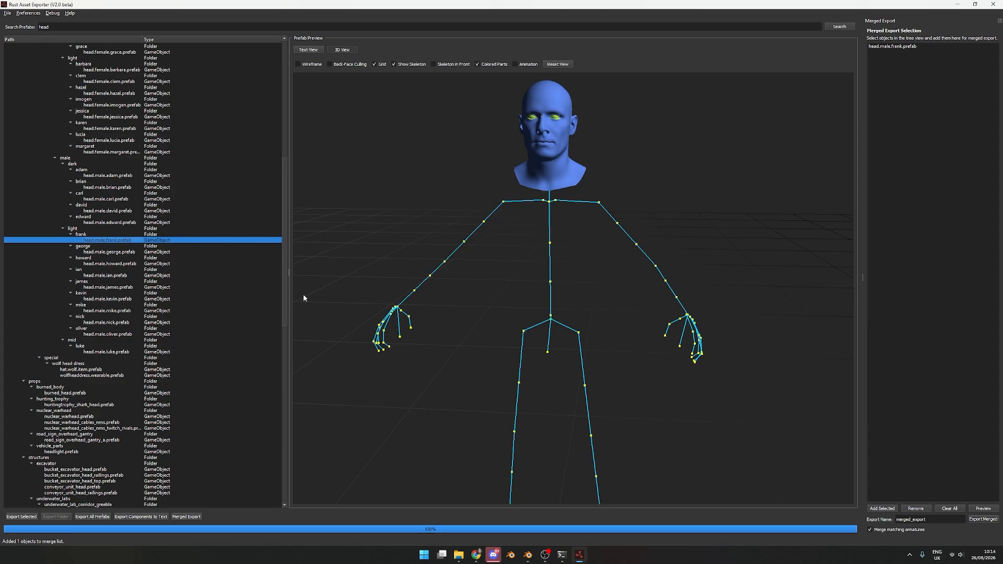
- Search the prefabs for "clothes/" and browse the clothing results
scroll(215, 243, up, 18)
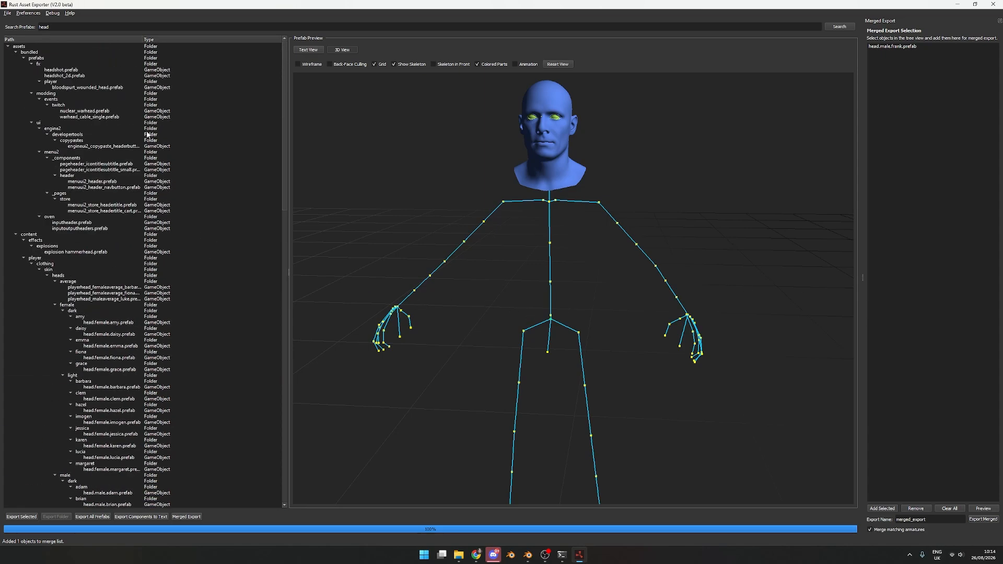
double_click(57, 26)
text(cl)
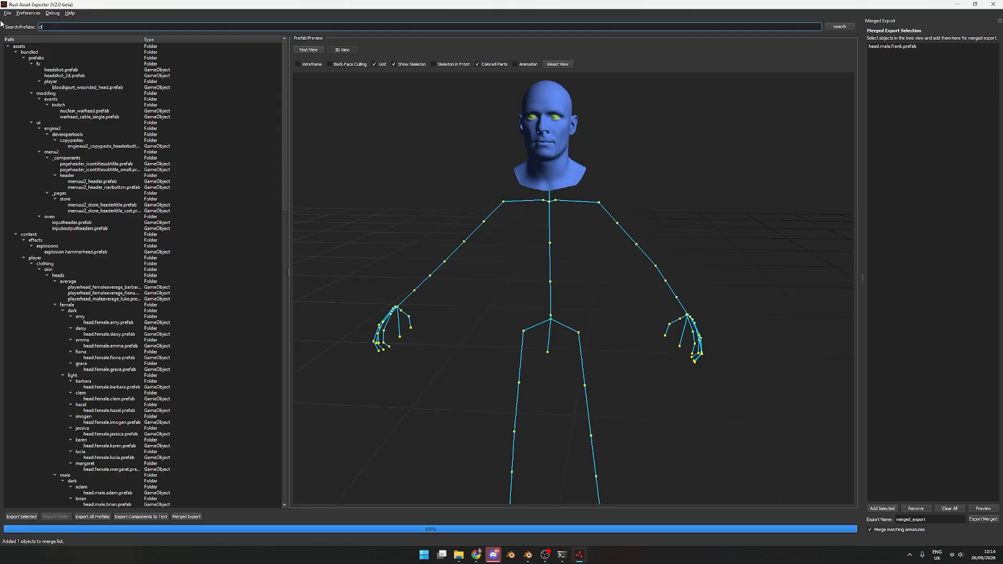
text(othes/)
key(Return)
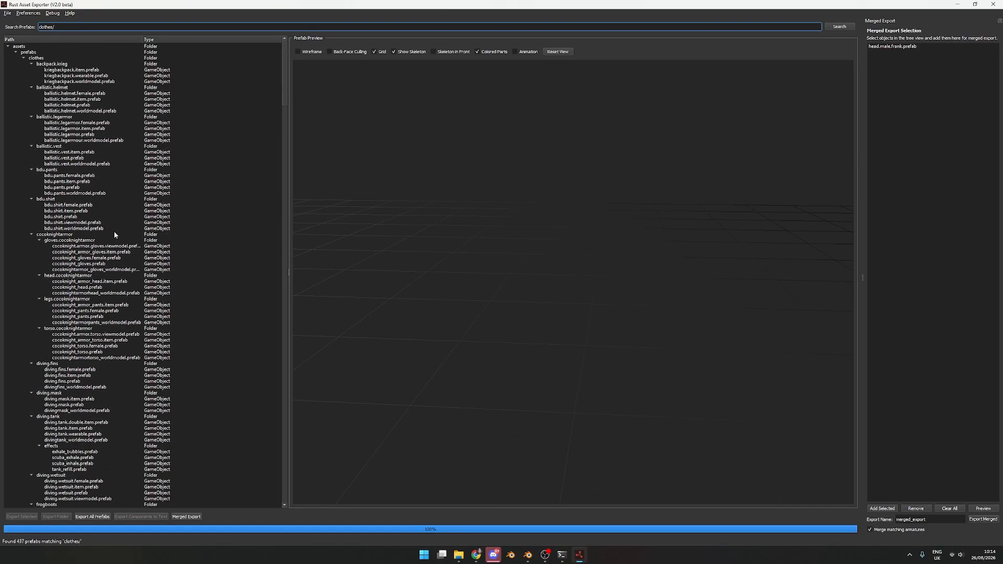
scroll(115, 233, down, 20)
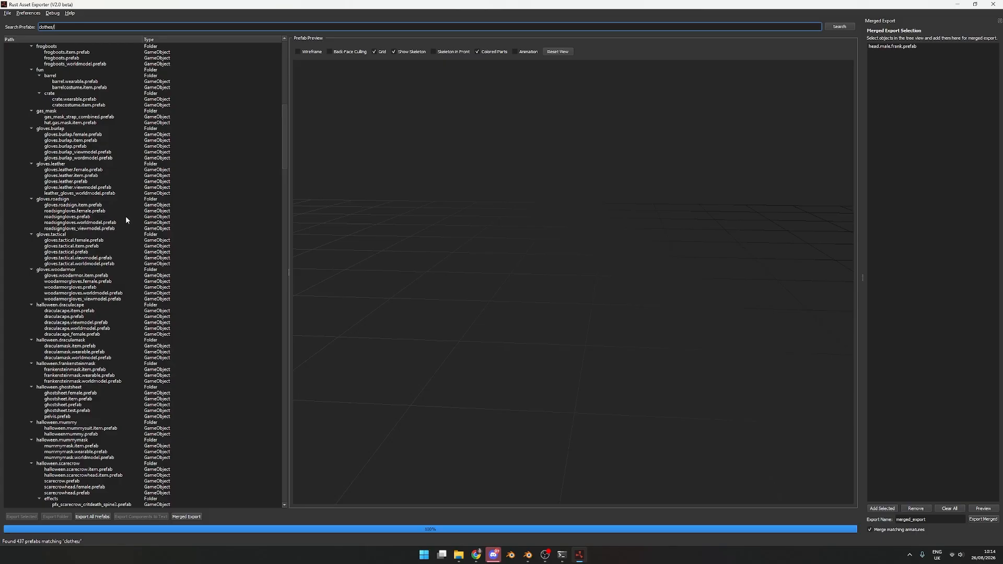
scroll(127, 222, down, 16)
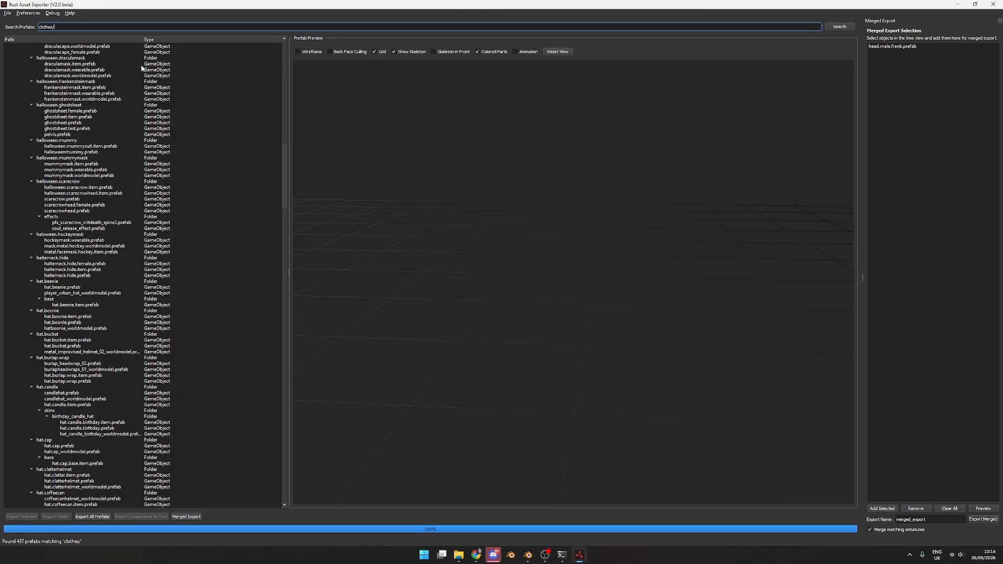
- Search the prefabs for "hoodie" and preview hoodie.prefab in 3D
key(ctrl+a)
text(hoodie)
key(Return)
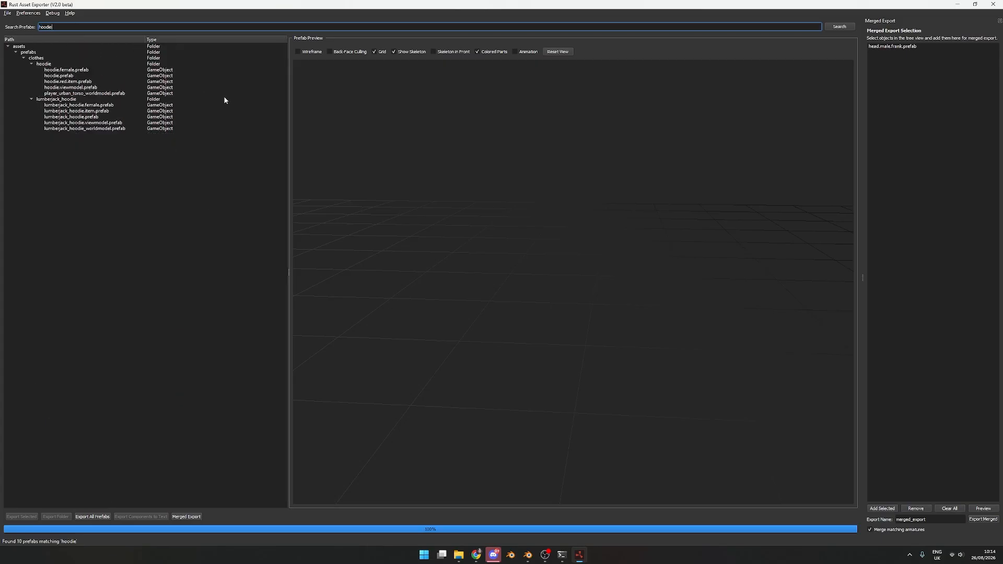
click(59, 75)
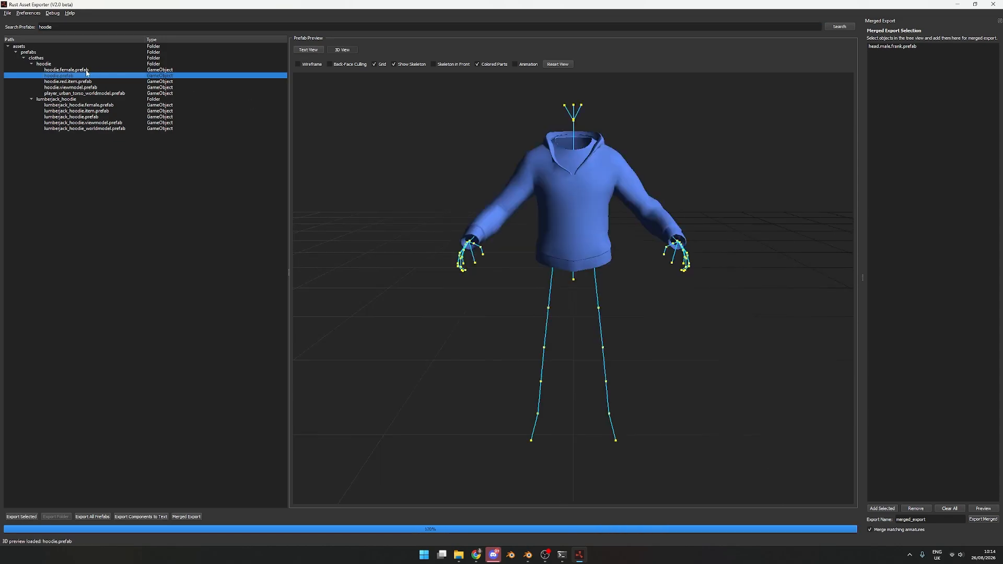
- Add hoodie.prefab to the merge list and preview it merged with the head
right_click(70, 77)
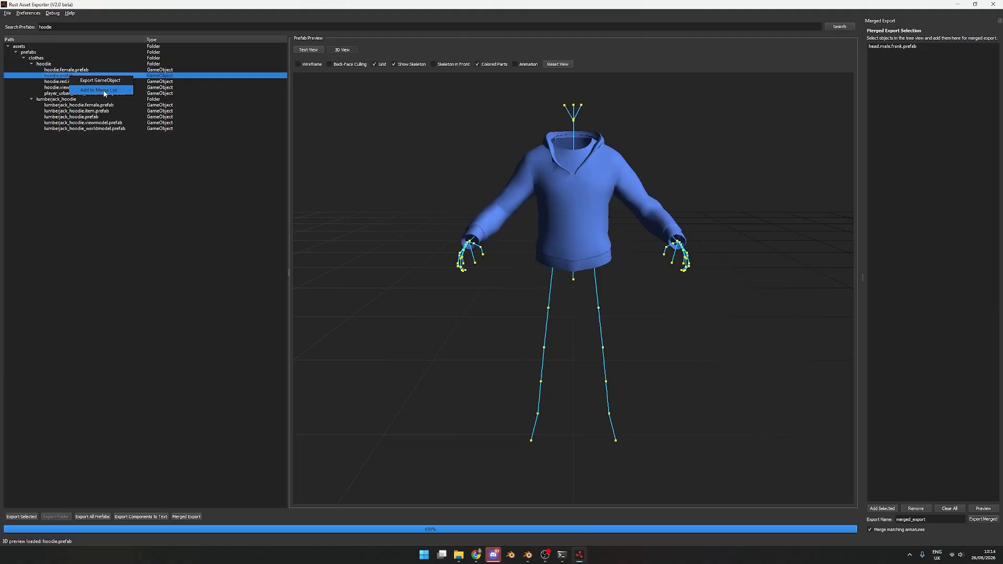
click(104, 91)
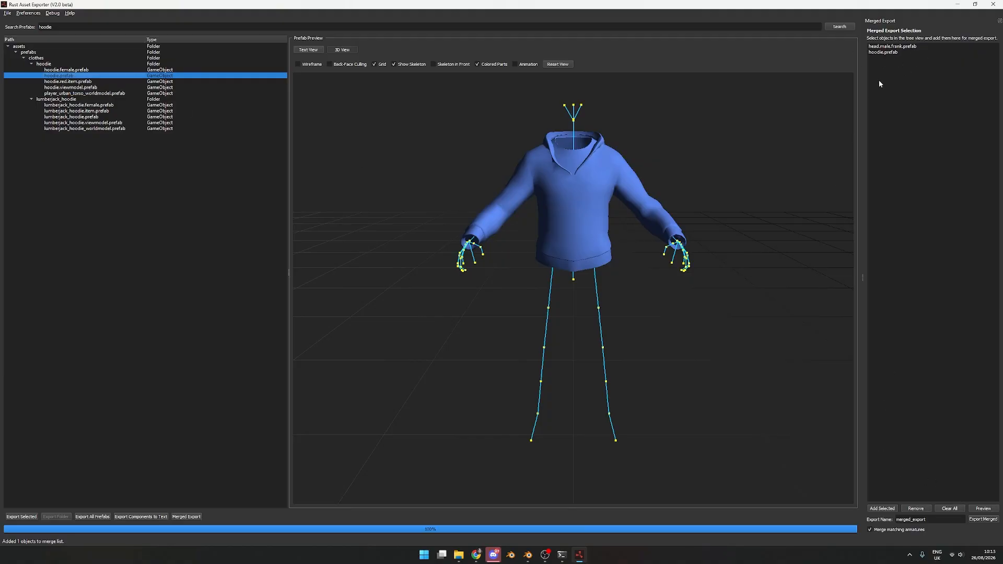
click(992, 520)
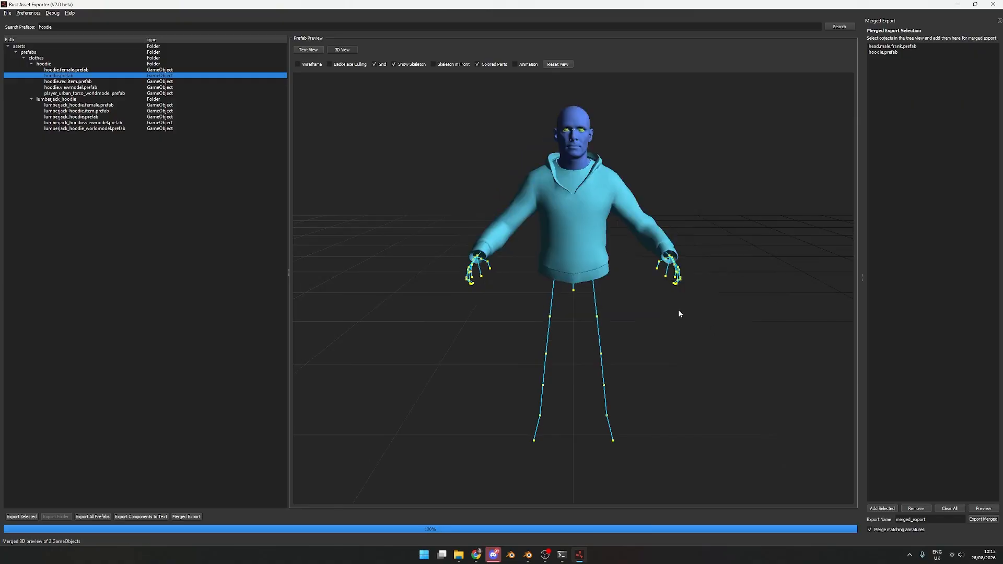
- Search the prefabs for "hands" and preview hands.male.prefab in 3D
double_click(74, 28)
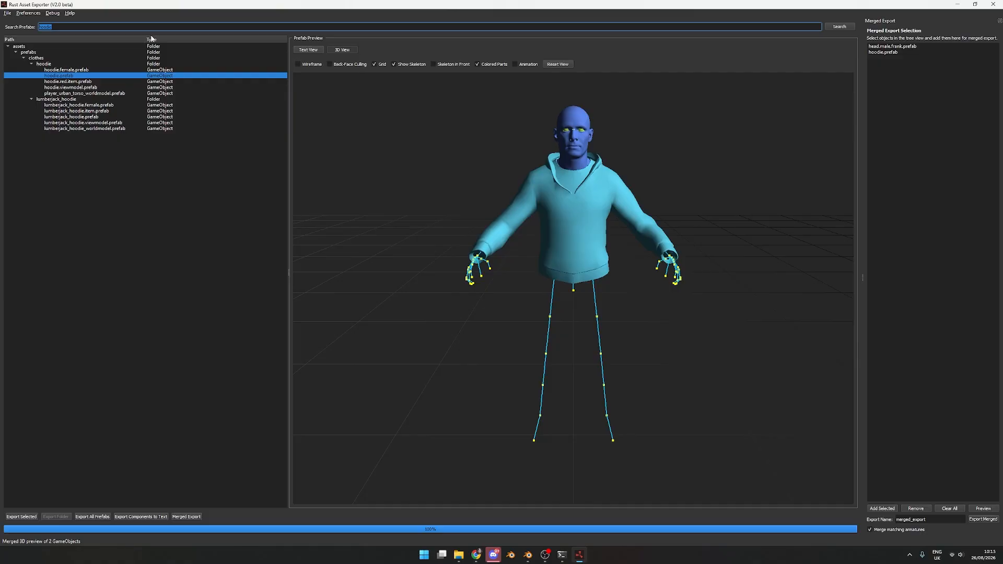
text(hands)
key(Return)
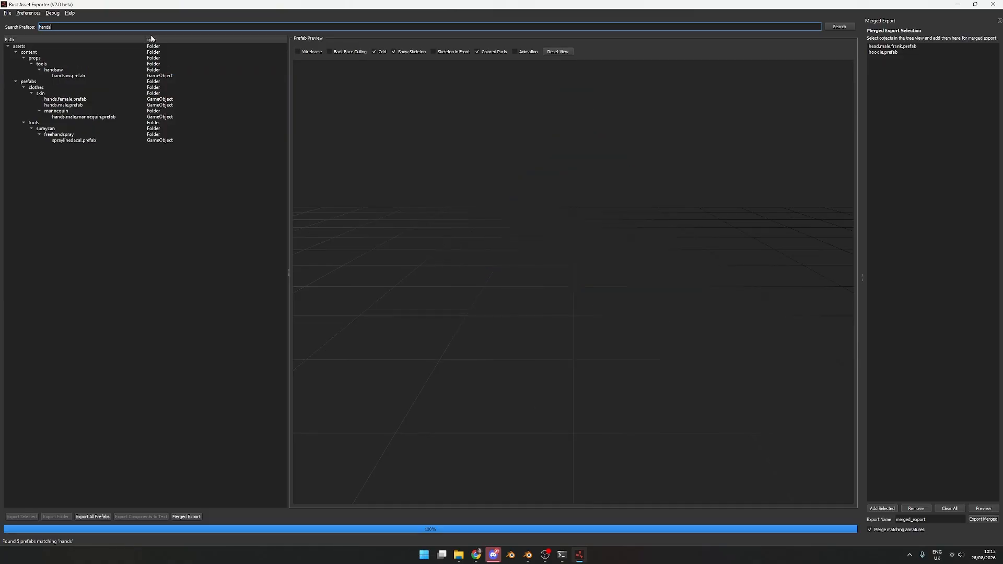
double_click(73, 106)
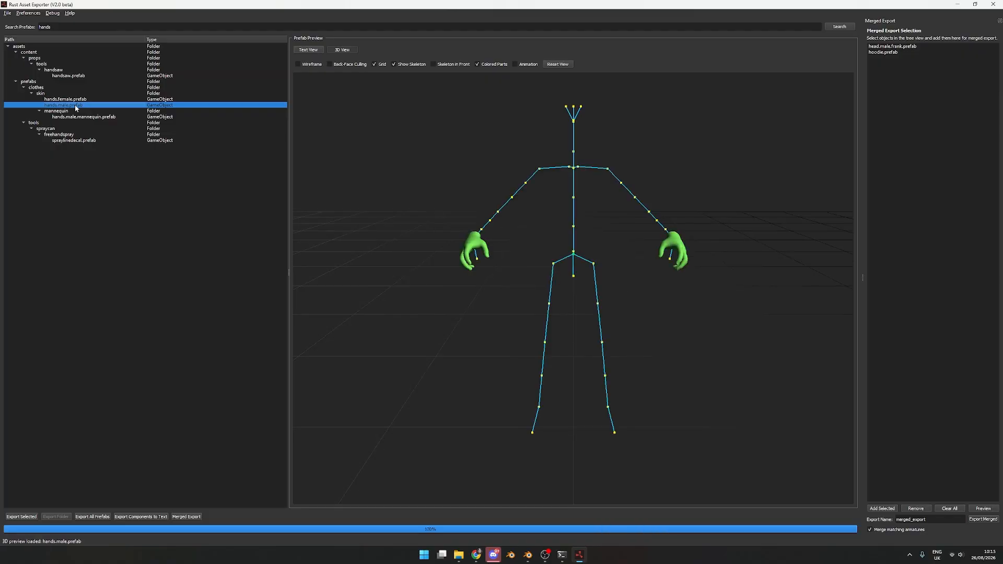
- Add hands.male.prefab to the merge list and preview it merged with the head and hoodie
right_click(75, 107)
click(109, 120)
click(983, 520)
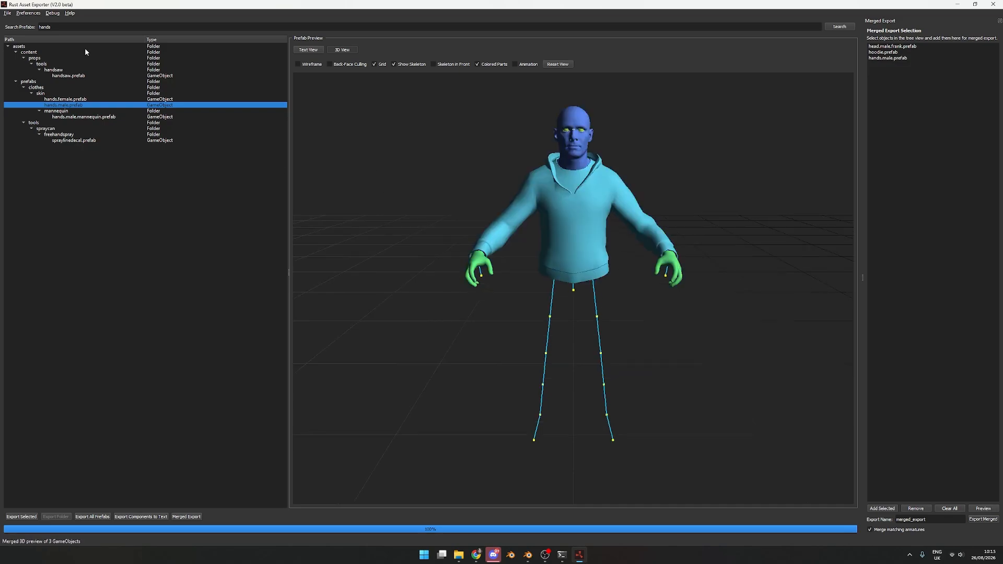
- Search the prefabs for "pants" and load pants.generic.prefab in the 3D preview
double_click(180, 27)
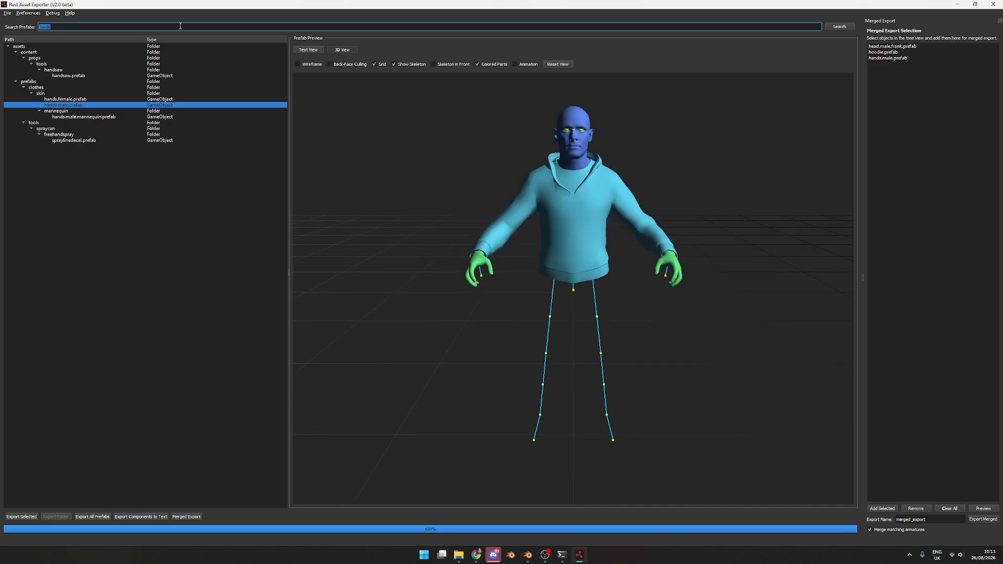
text(panmts)
key(BackSpace)
key(BackSpace)
key(Return)
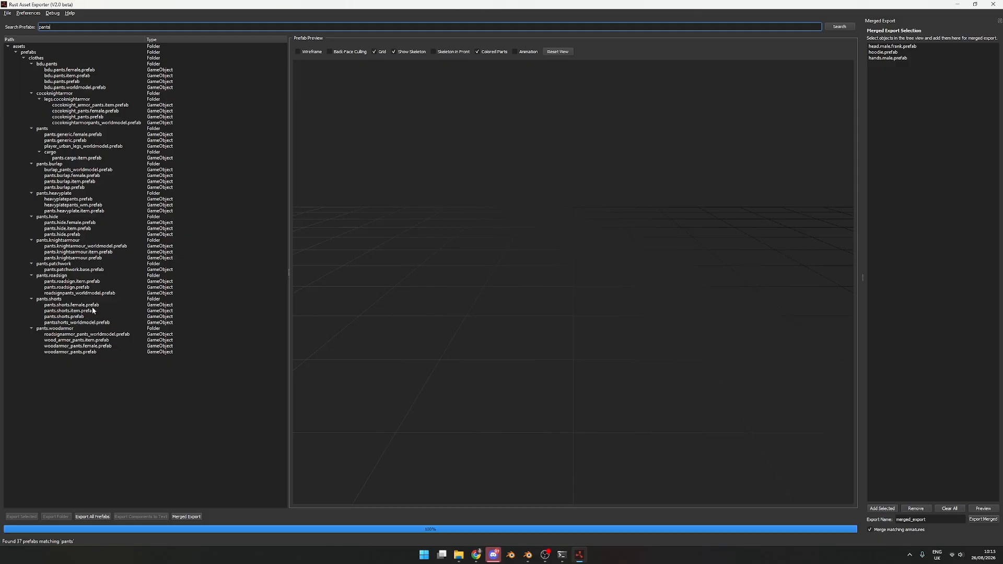
click(74, 141)
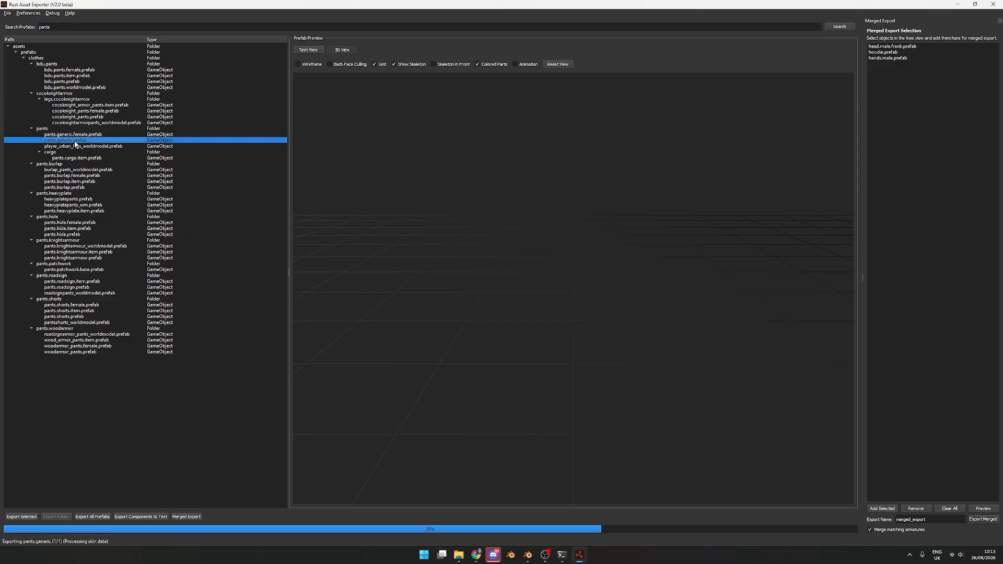
right_click(70, 139)
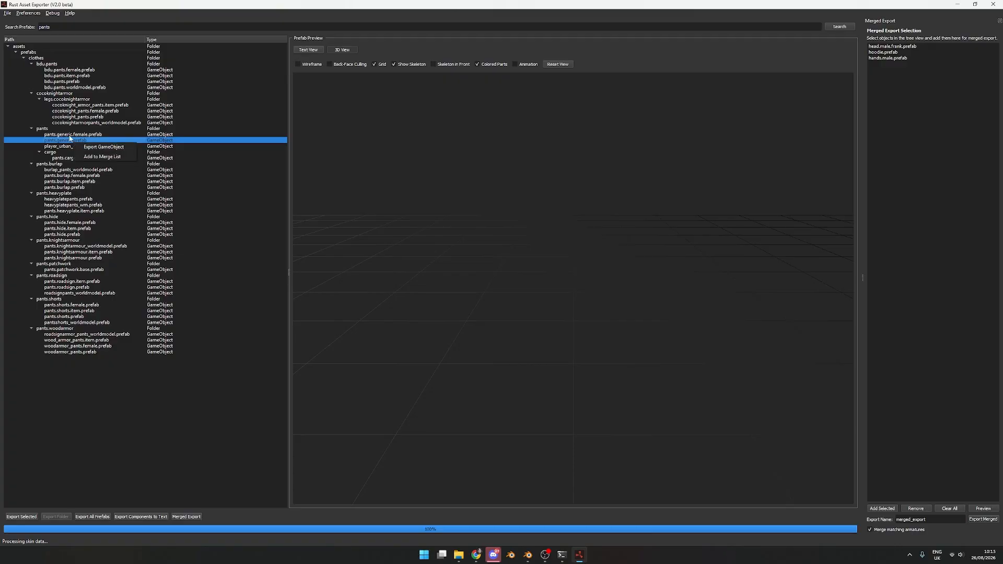
- Select bdu.pants.prefab for preview and add it to the merge list
click(61, 81)
click(61, 81)
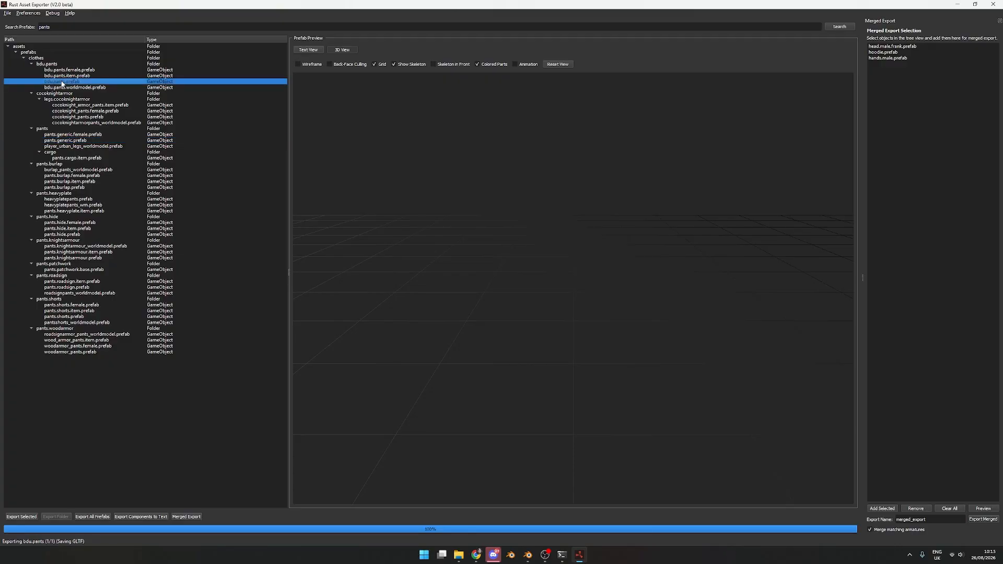
mouse_move(471, 219)
mouse_down()
mouse_move(627, 207)
mouse_move(469, 212)
mouse_up()
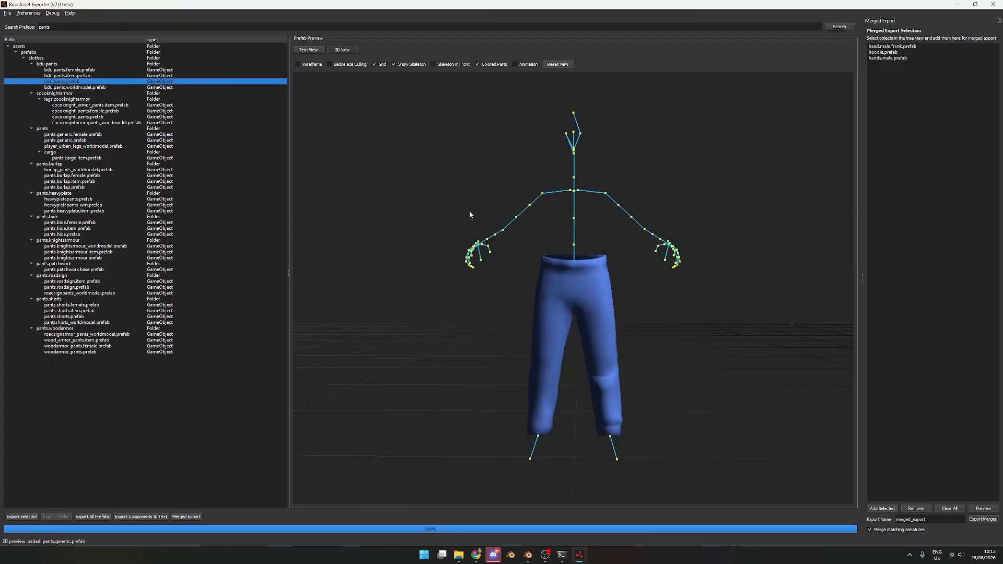
right_click(66, 80)
click(96, 94)
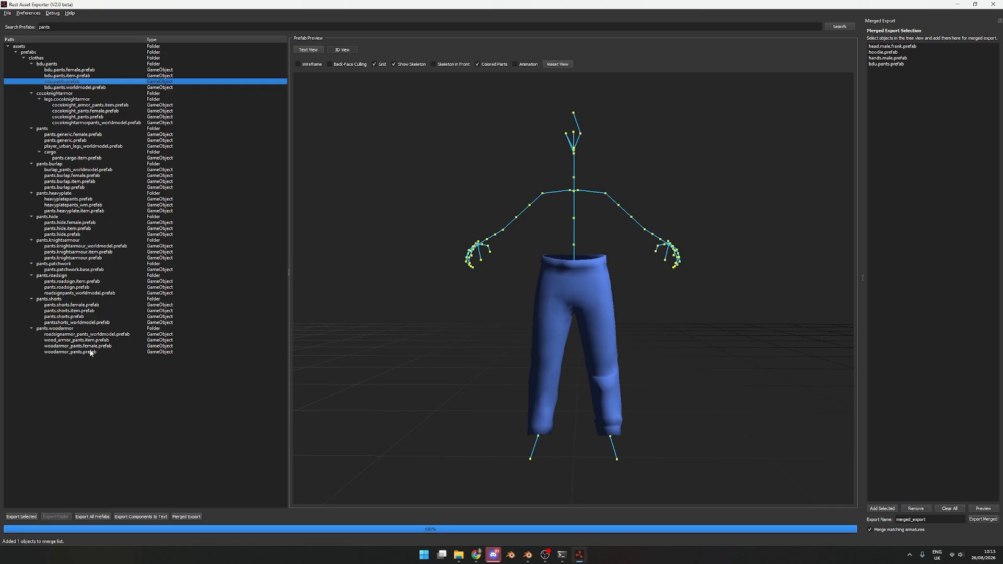
- Add pants.roadsign.prefab to the merge list and preview all the listed parts merged in 3D
click(77, 288)
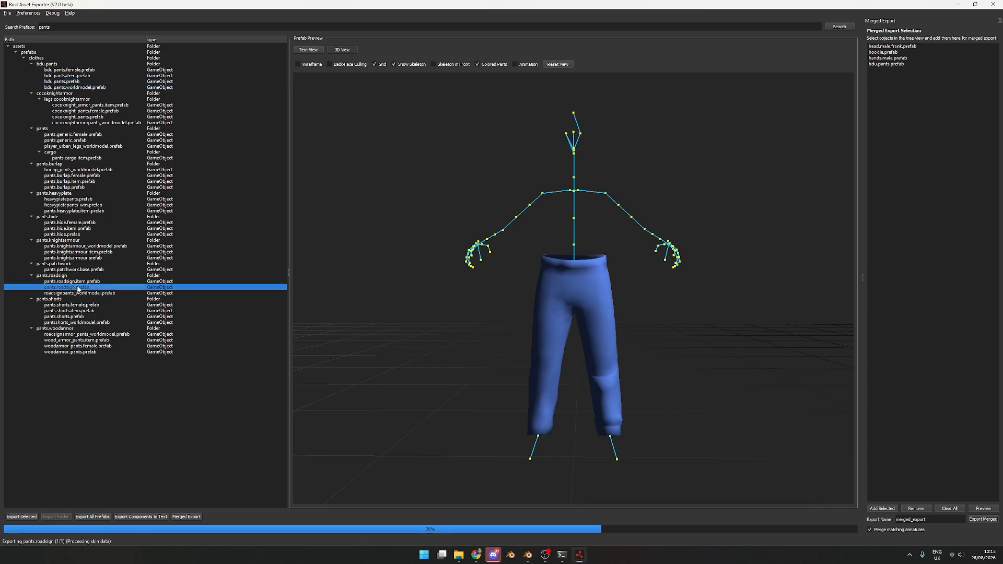
right_click(77, 287)
click(99, 300)
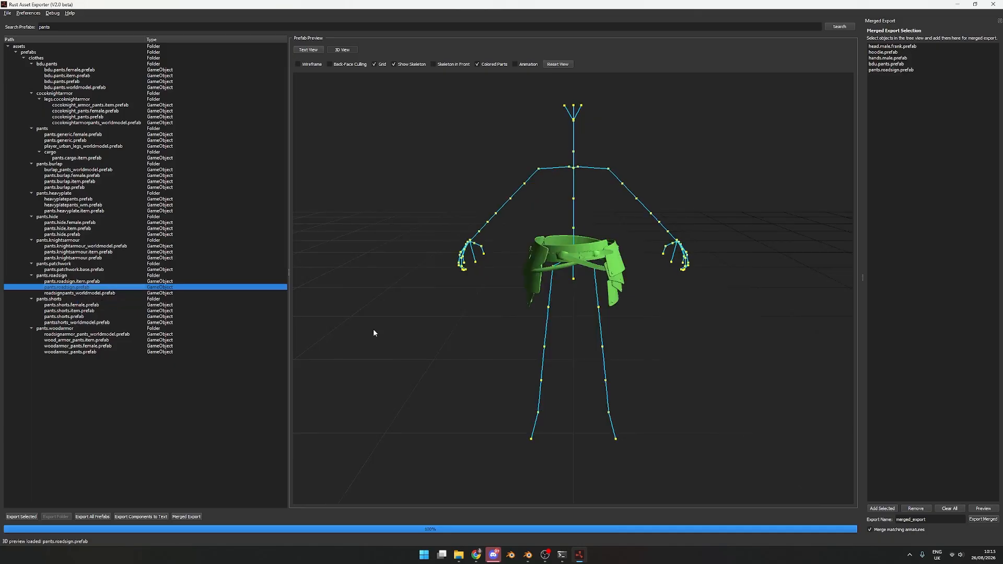
click(983, 518)
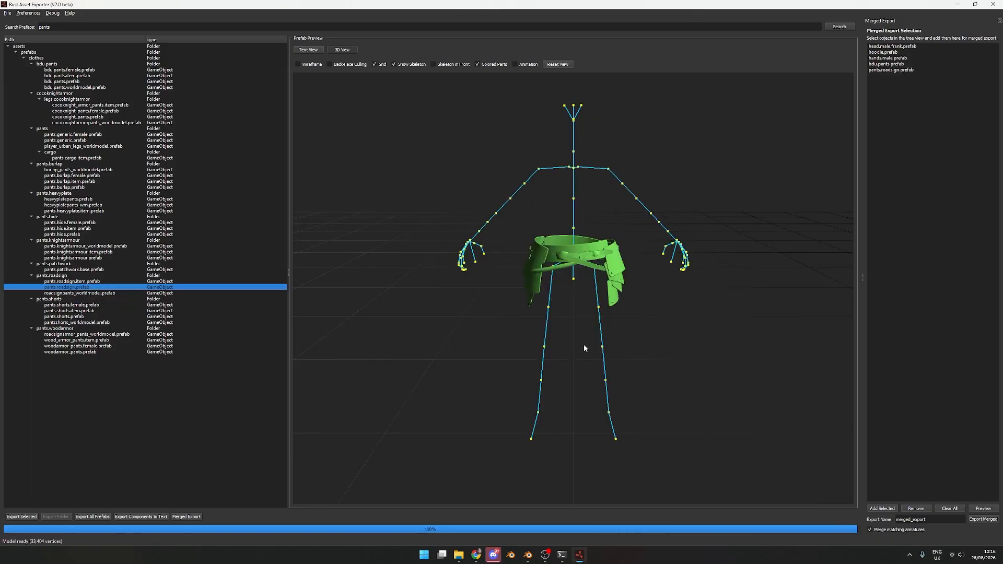
drag(585, 353, 674, 354)
- Search the prefabs for "vest" and preview ballistic.vest.prefab in 3D
double_click(62, 30)
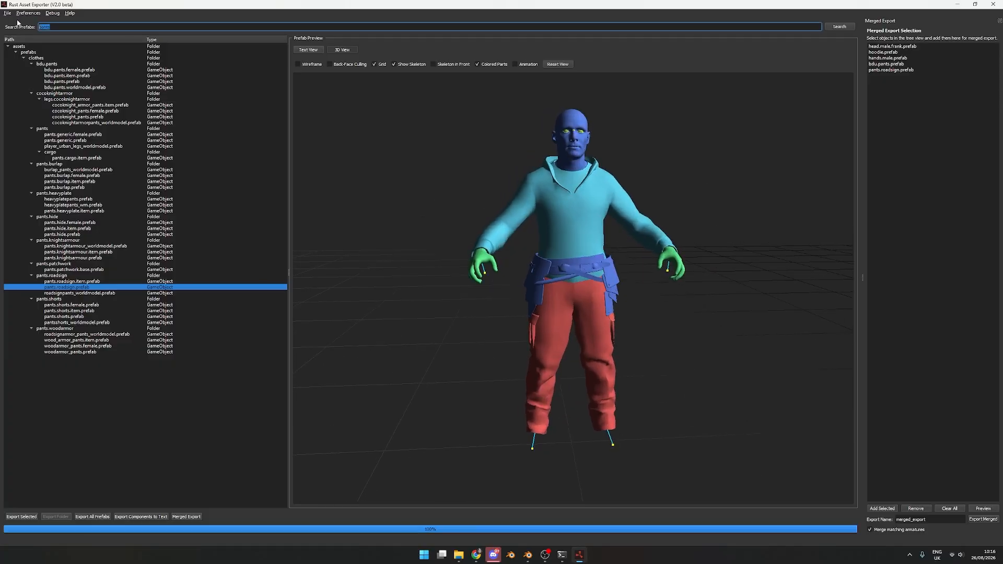
text(vest)
key(Return)
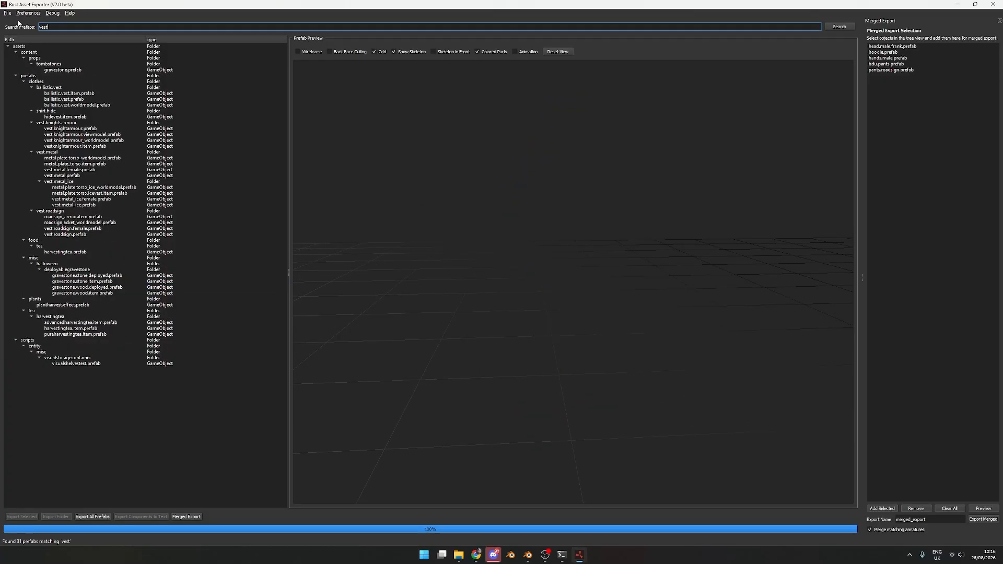
click(81, 99)
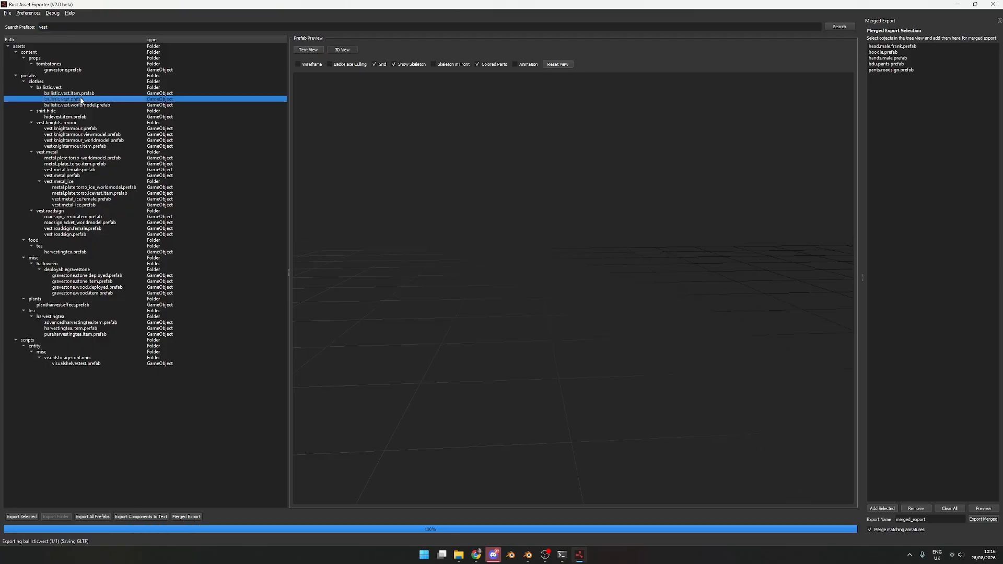
- Add ballistic.vest.prefab to the merge list and preview it merged with the rest of the outfit
right_click(78, 99)
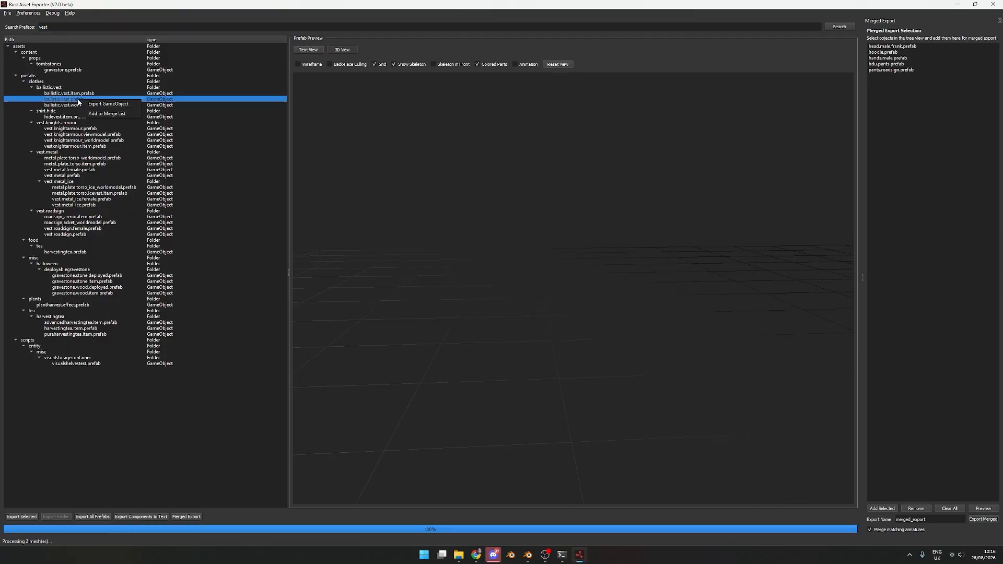
click(112, 115)
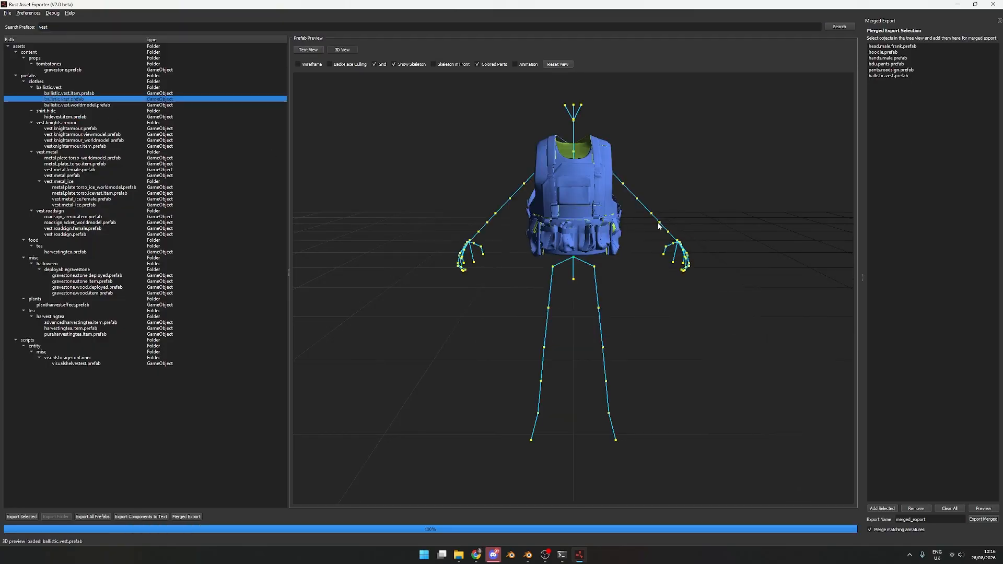
click(981, 508)
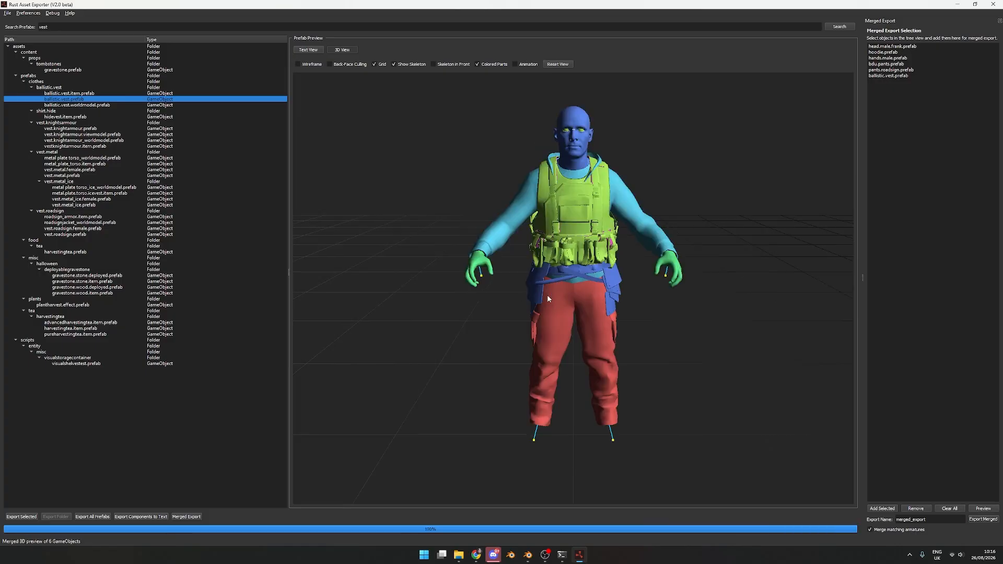
mouse_move(560, 305)
mouse_down()
mouse_move(536, 305)
mouse_move(559, 300)
mouse_up()
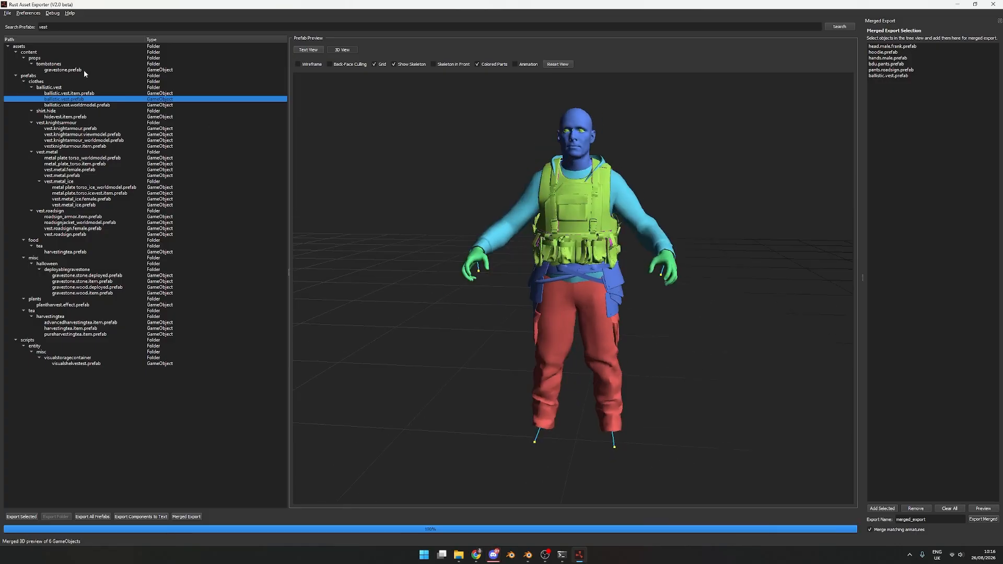
- Search the prefabs for "boots" and preview shoes.boots.prefab from the clothes folder in 3D
drag(59, 26, 21, 18)
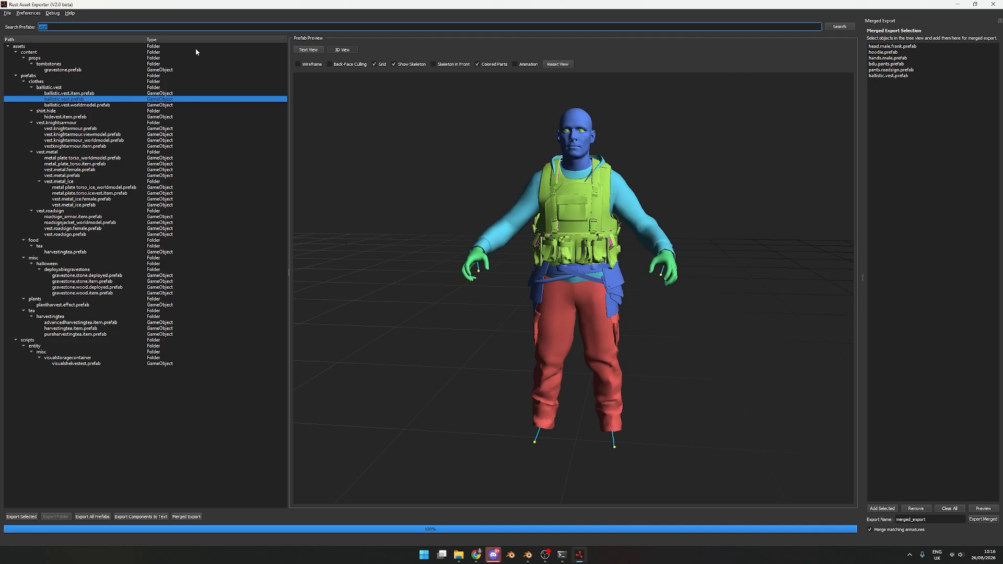
text(boots)
key(Return)
scroll(148, 199, down, 20)
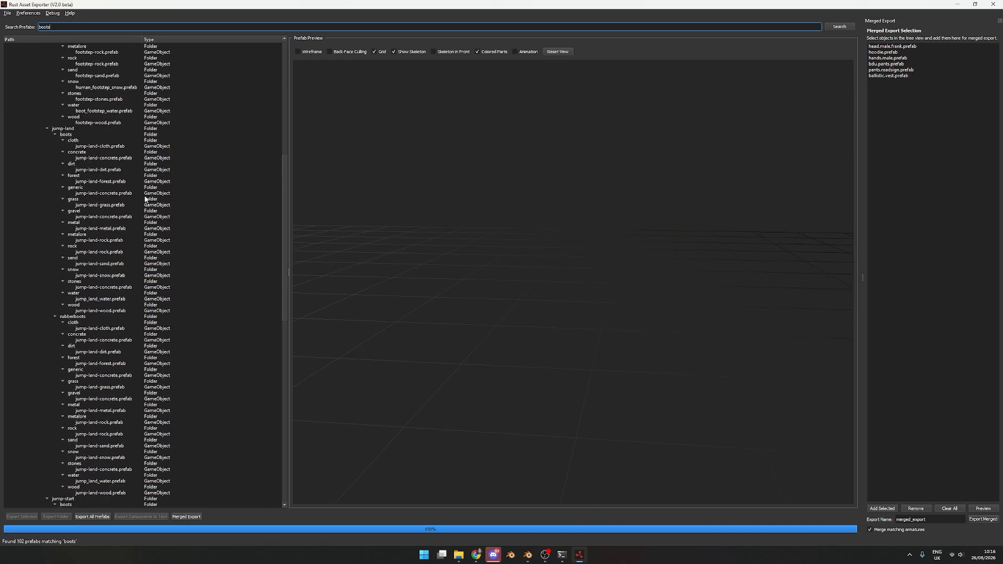
scroll(156, 287, down, 6)
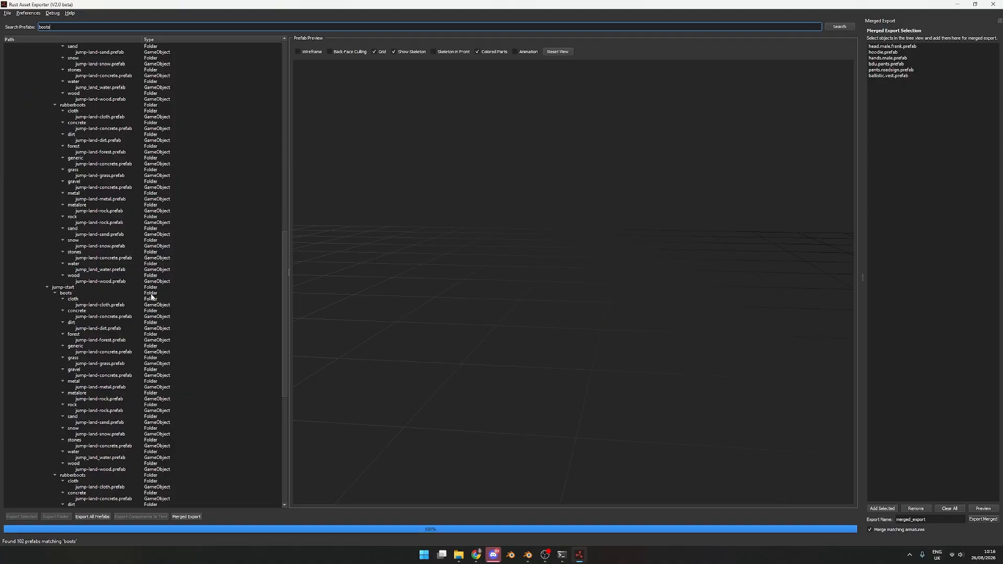
scroll(162, 301, up, 7)
scroll(163, 304, down, 20)
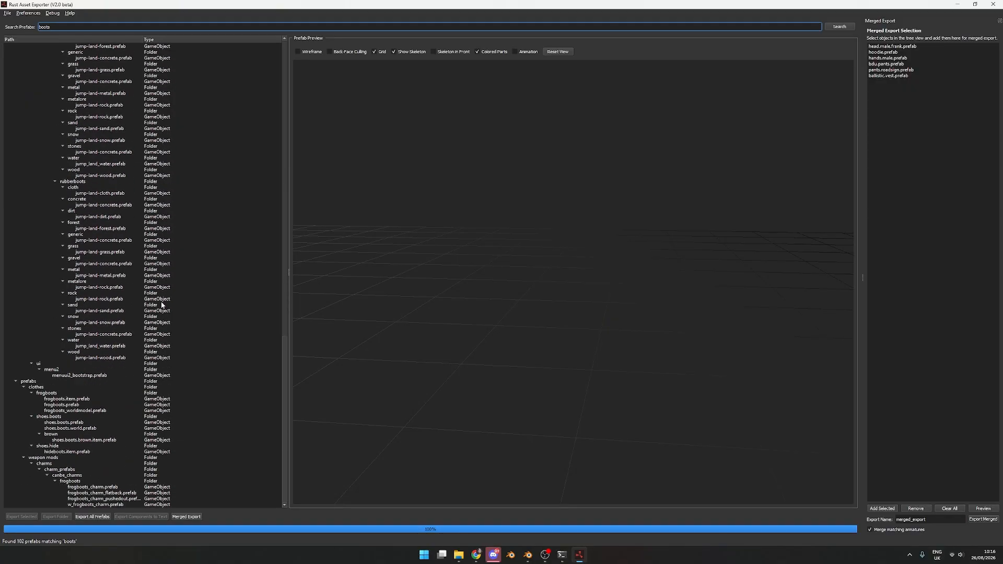
click(76, 423)
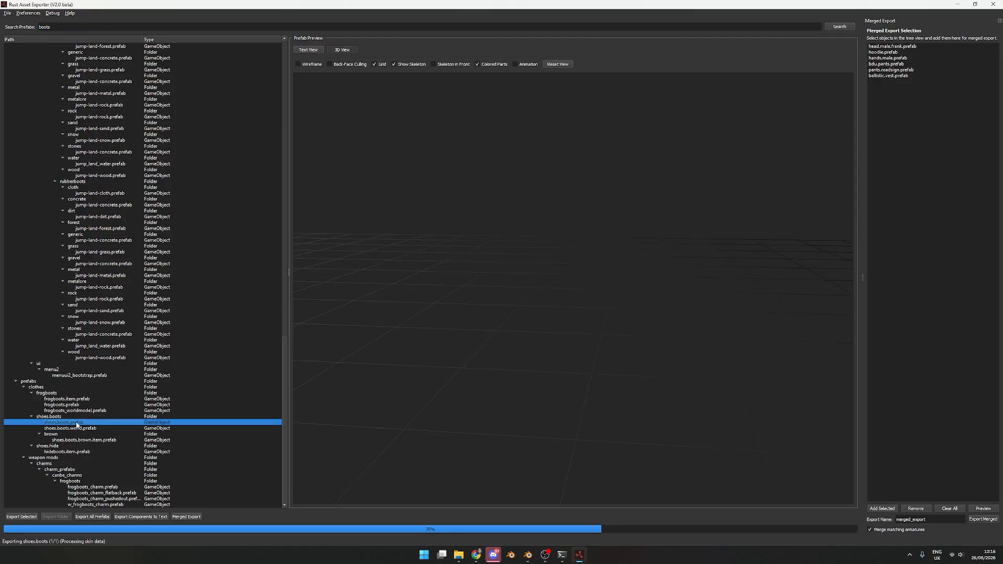
- Add shoes.boots.prefab to the merge list and preview the merged player with the boots
right_click(76, 424)
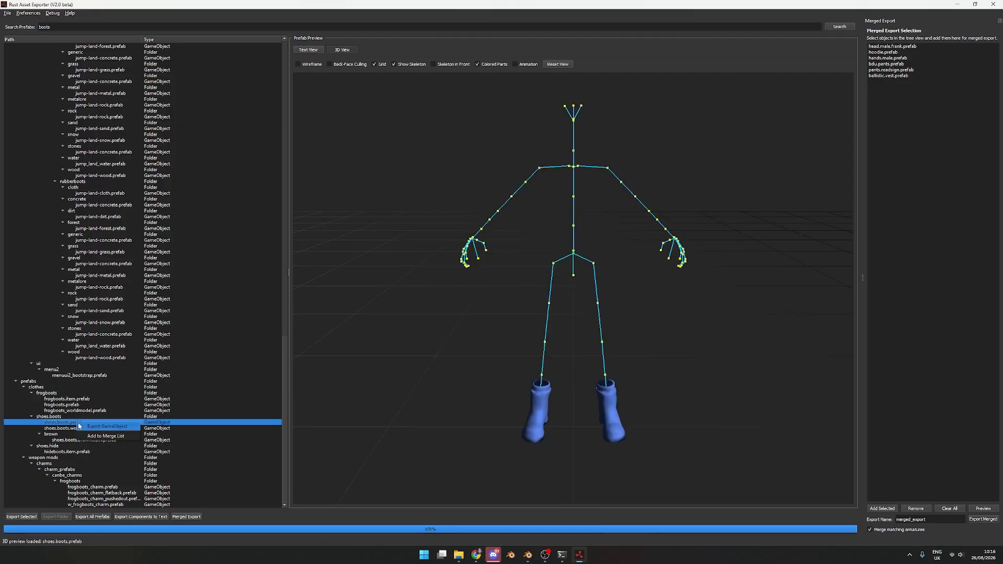
click(91, 437)
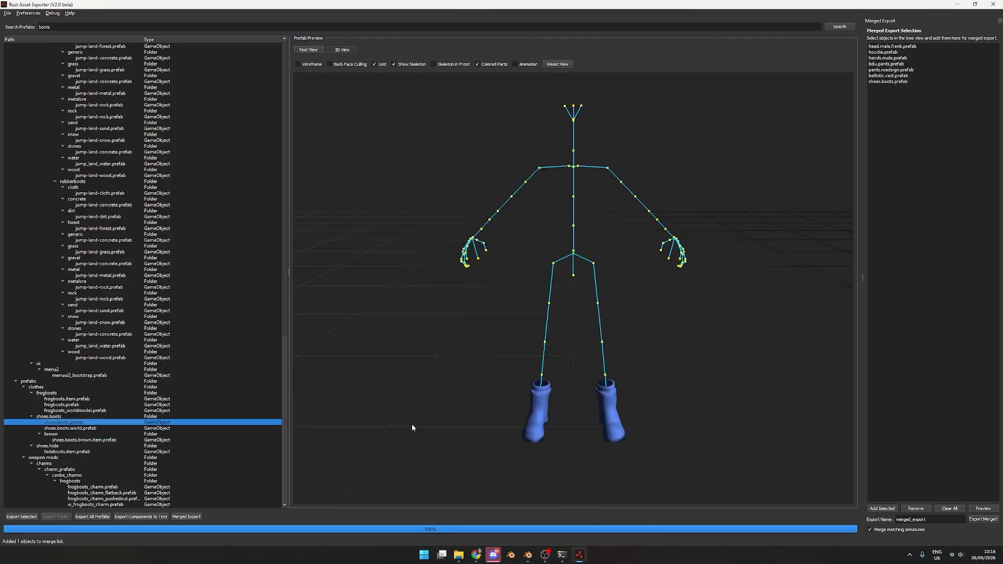
click(976, 509)
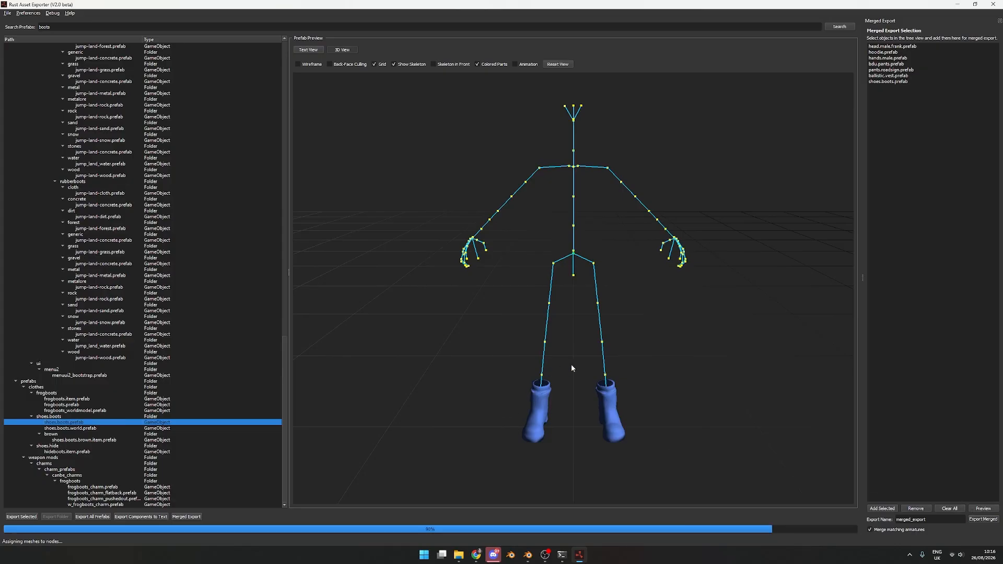
drag(497, 293, 737, 296)
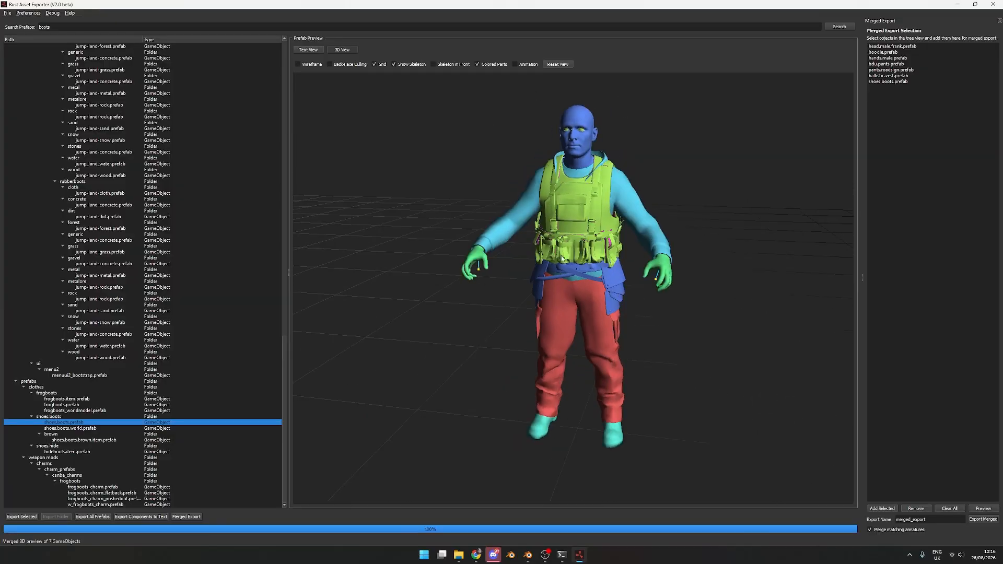
- Search the prefabs for "hair" and preview hair_male_midlength.prefab in 3D
double_click(81, 27)
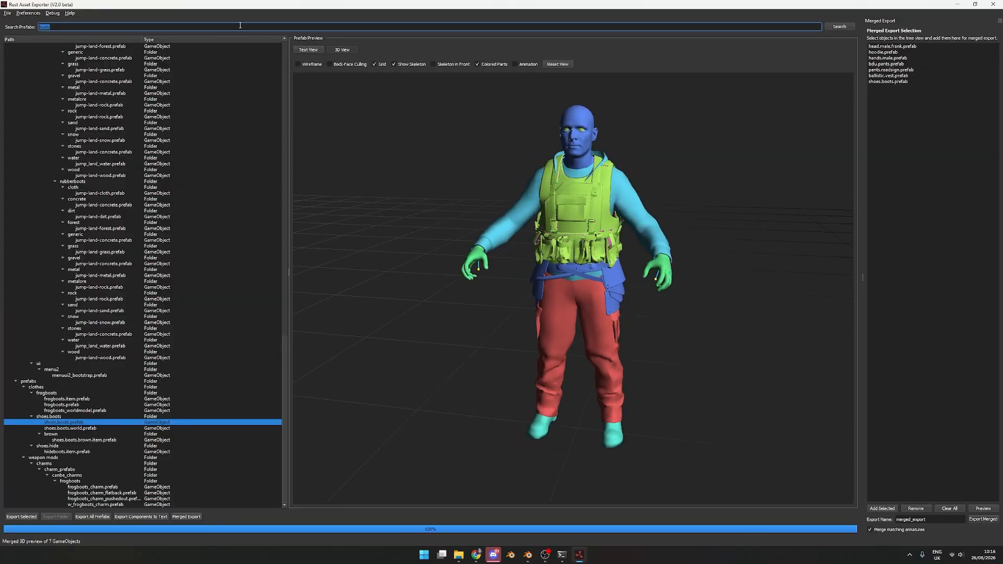
text(hair)
key(Return)
scroll(228, 196, up, 20)
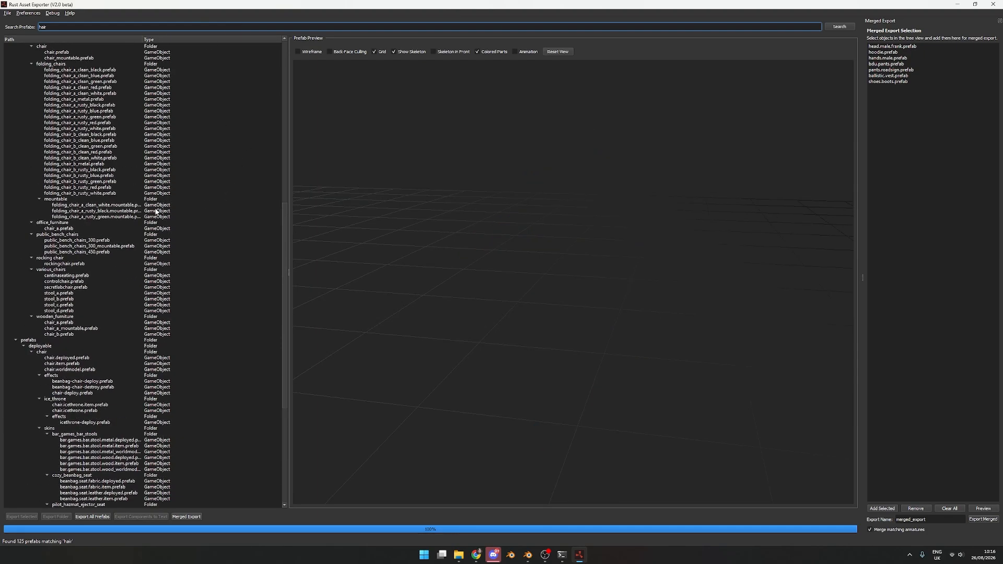
scroll(147, 196, up, 5)
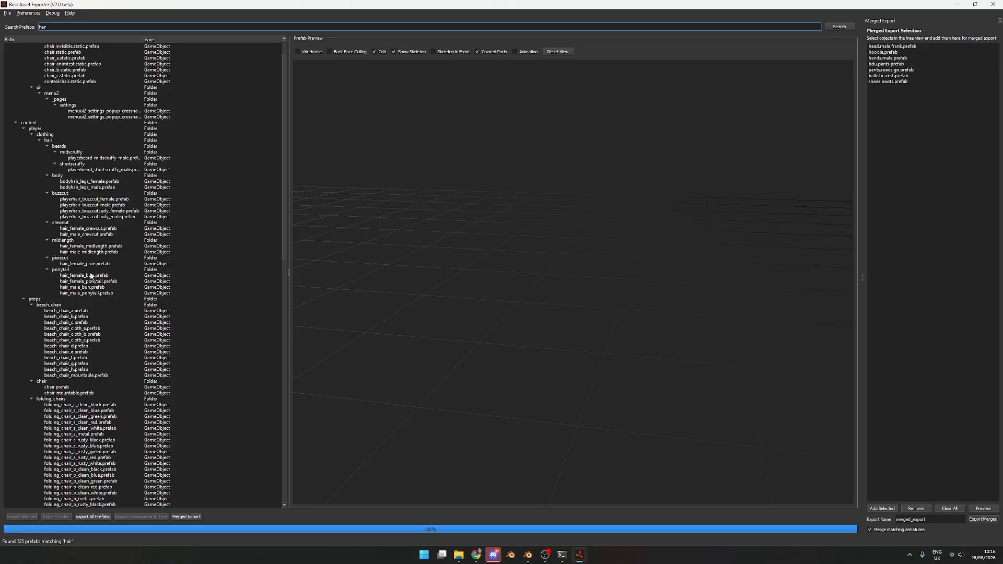
click(89, 252)
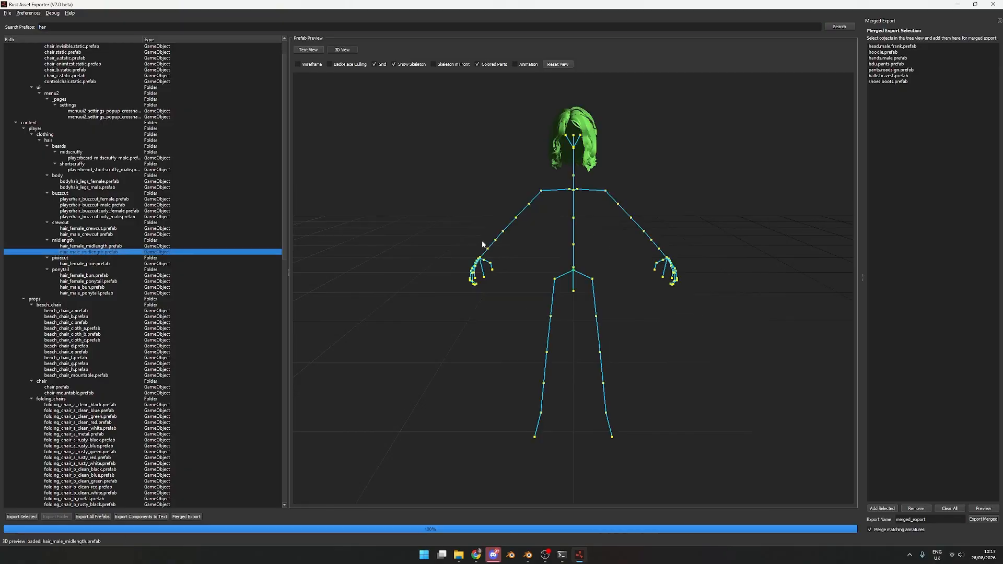
- Preview the alternative hairstyles playerhair_buzzcut_male.prefab and hair_female_midlength.prefab in 3D
click(107, 206)
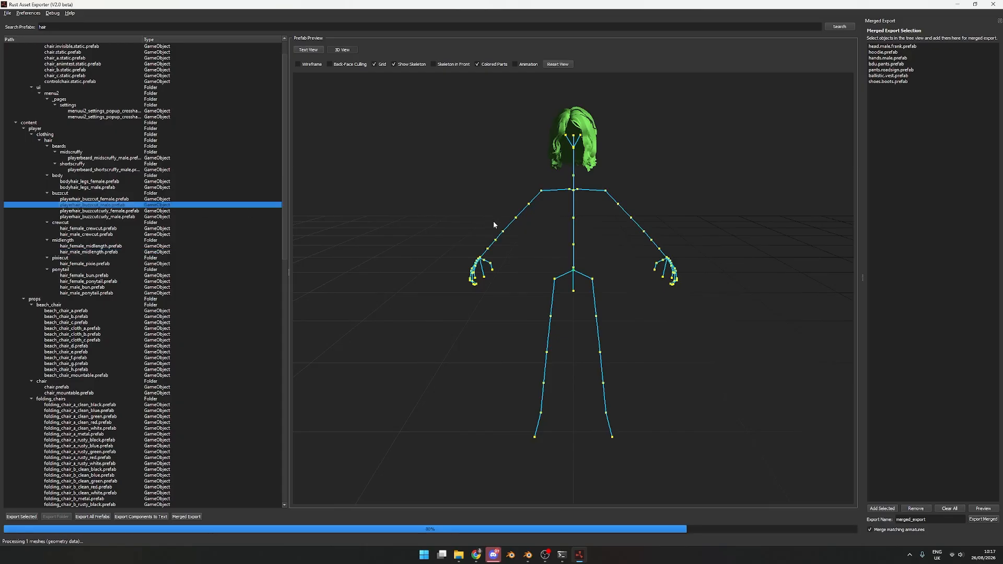
drag(493, 224, 362, 205)
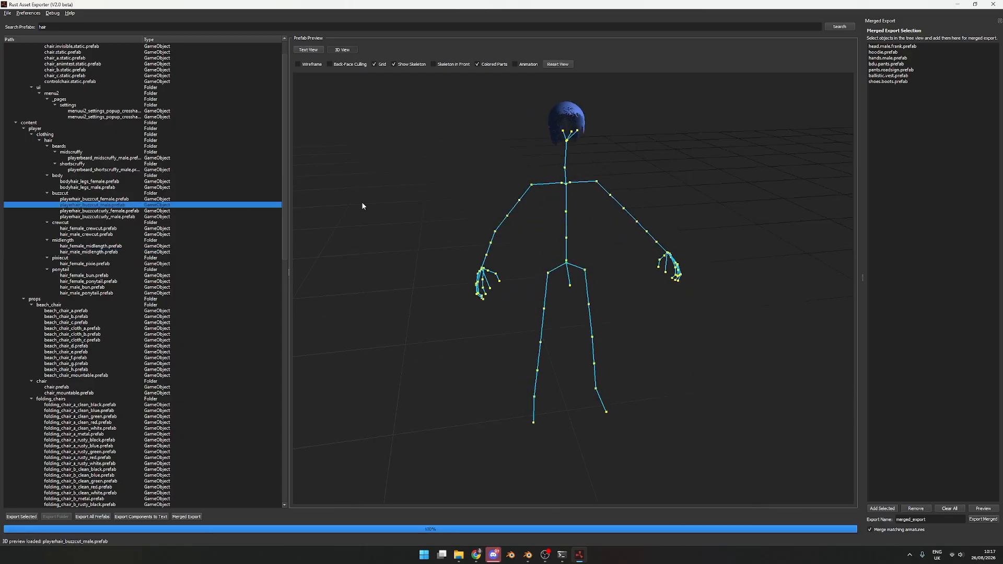
click(108, 246)
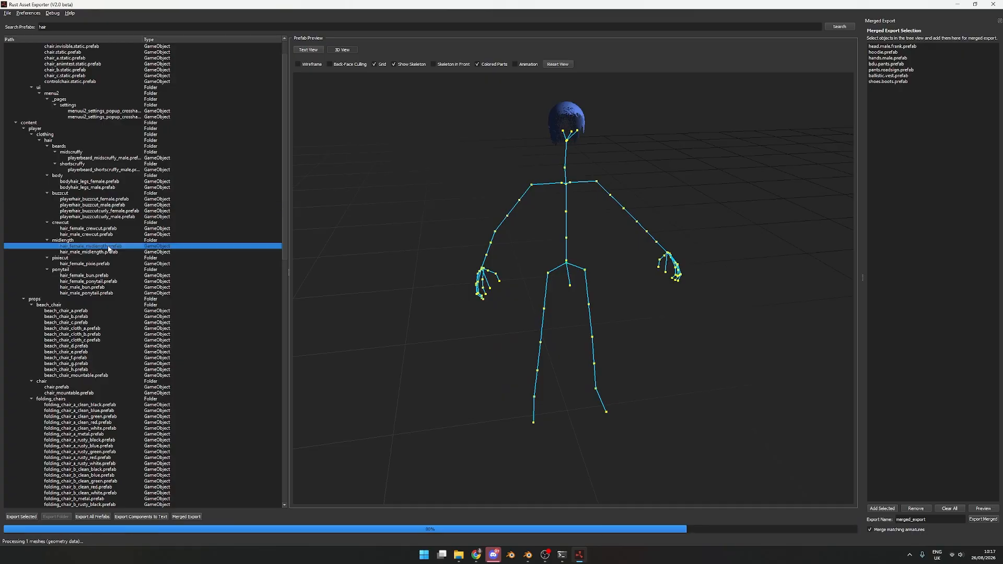
- Add hair_male_midlength.prefab to the merge list
click(176, 252)
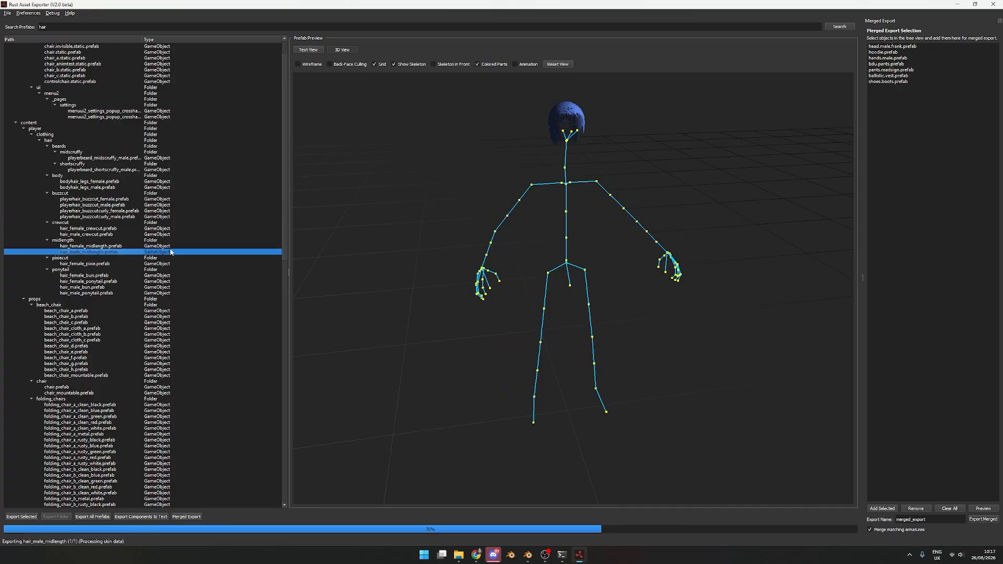
right_click(99, 252)
click(135, 268)
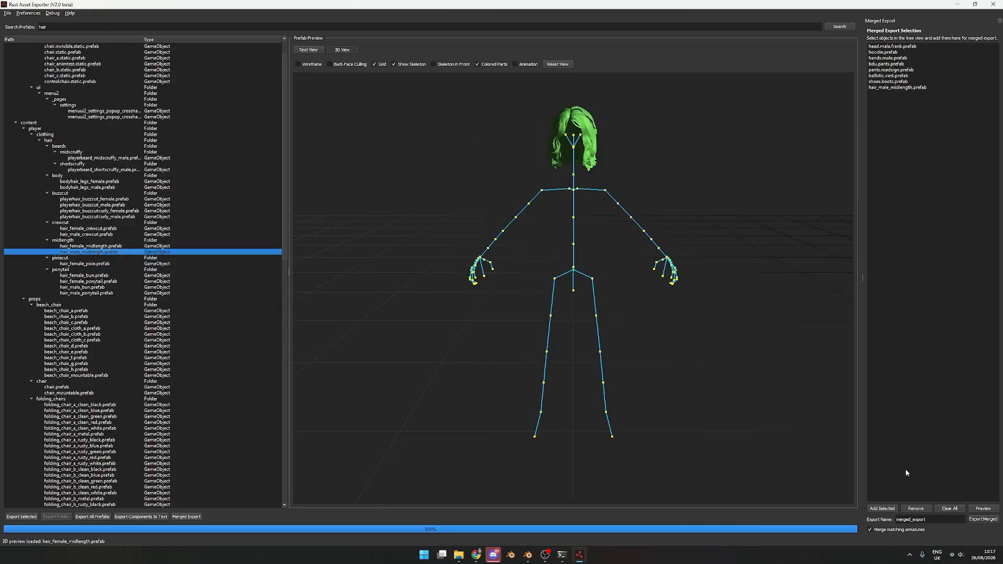
- Preview the merged player with the midlength hair added and inspect it from several angles
click(989, 517)
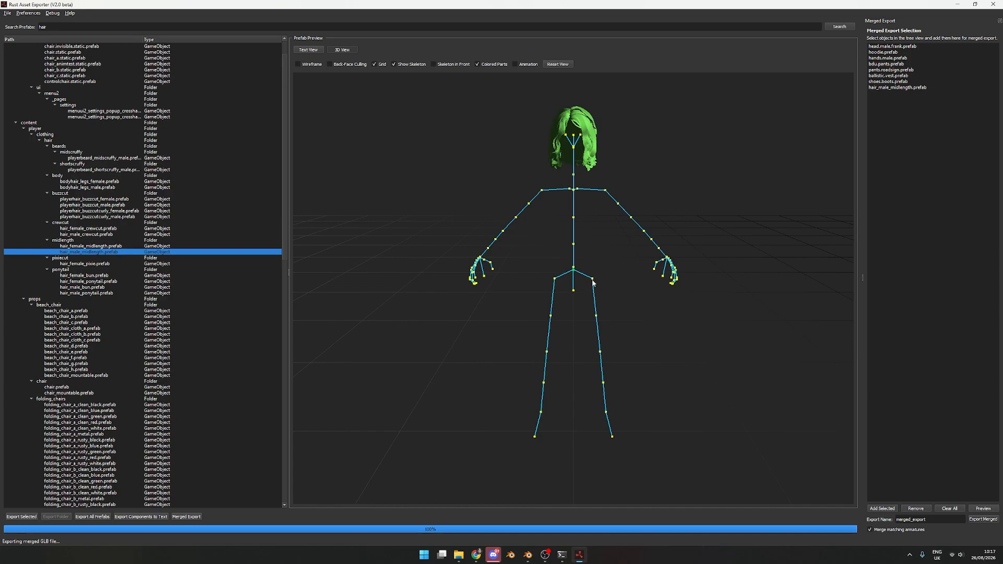
mouse_move(583, 308)
mouse_down()
mouse_move(804, 305)
mouse_move(591, 309)
mouse_move(437, 295)
mouse_move(574, 302)
mouse_up()
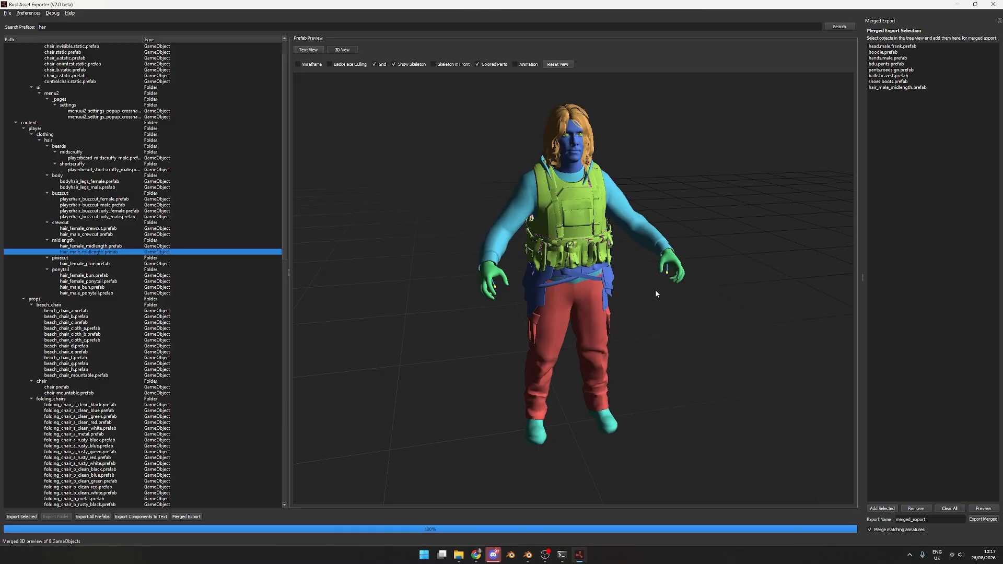
drag(663, 326, 552, 214)
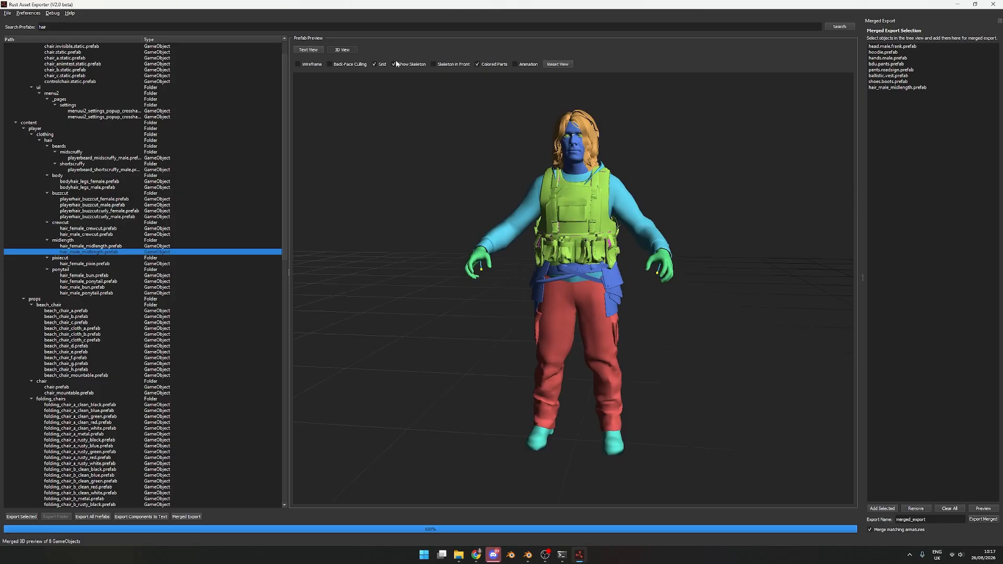
- Examine the merged player up close without part colors, and restore the colored parts display
scroll(679, 305, up, 3)
middle_drag(680, 307, 674, 342)
drag(674, 342, 721, 356)
click(494, 64)
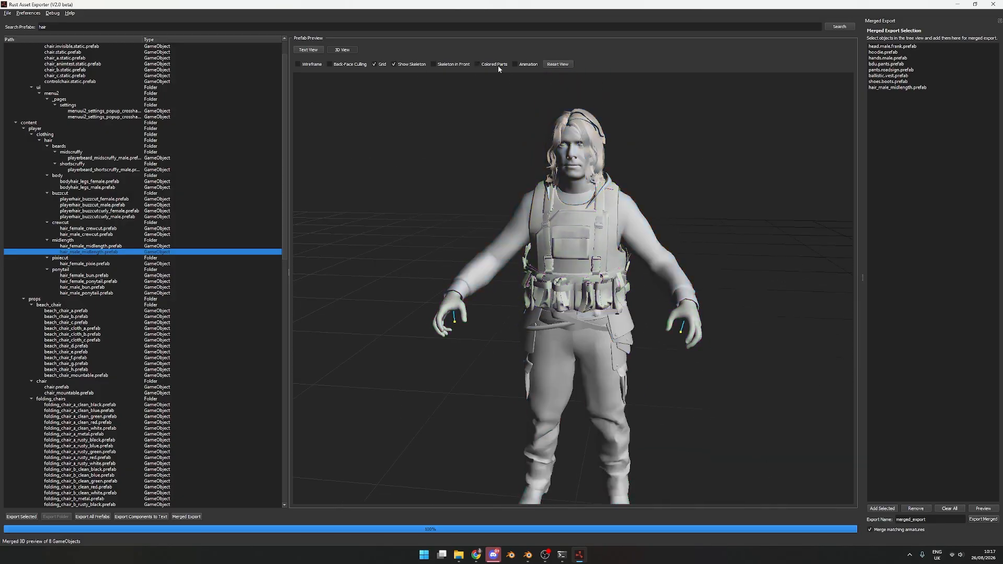
scroll(441, 280, down, 2)
drag(440, 280, 431, 87)
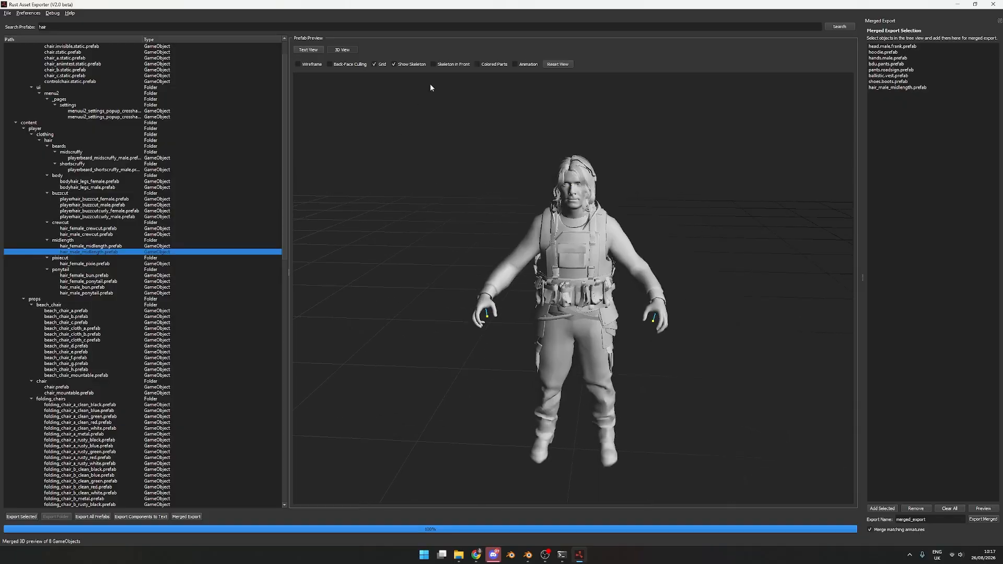
click(493, 64)
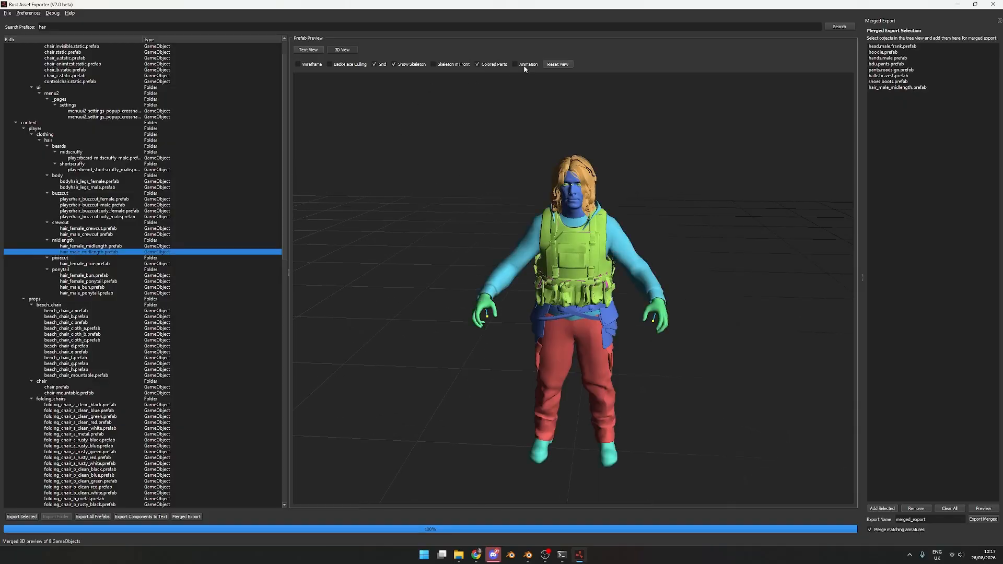
drag(693, 307, 664, 322)
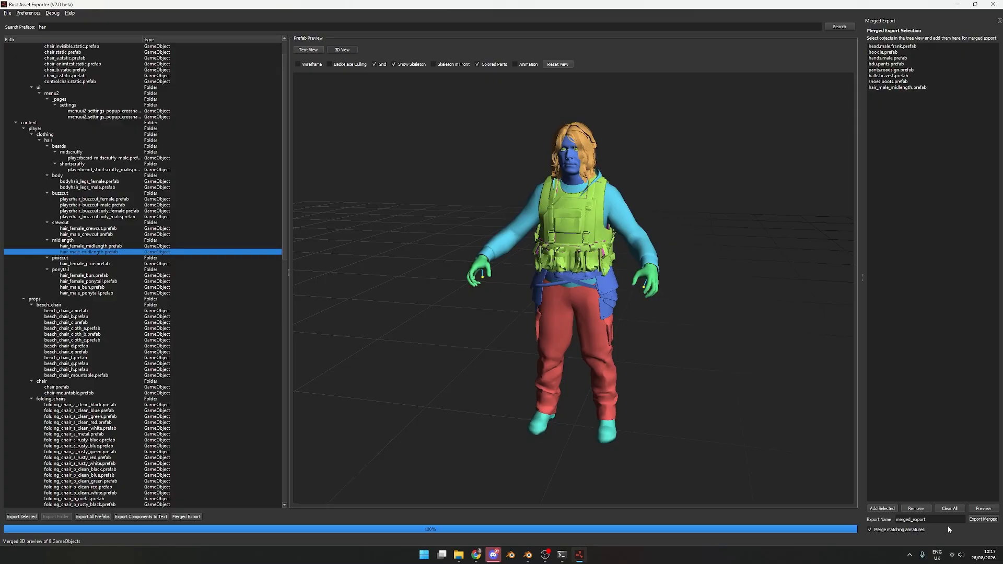
- Name the merged export TestCharacter and export the listed objects as a single merged model into the TestExports folder
drag(943, 520, 817, 507)
text(TestCharacter)
click(983, 520)
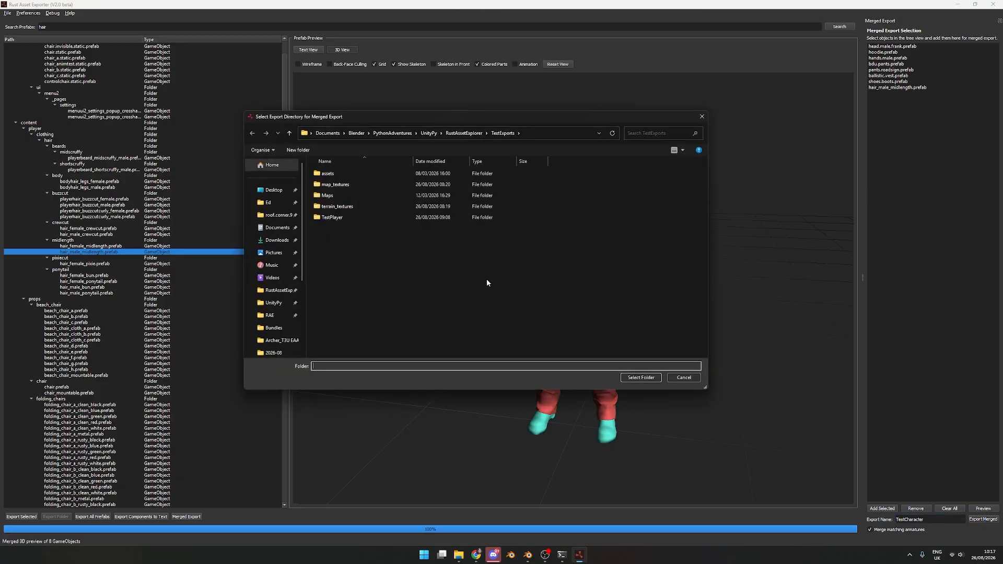
click(632, 379)
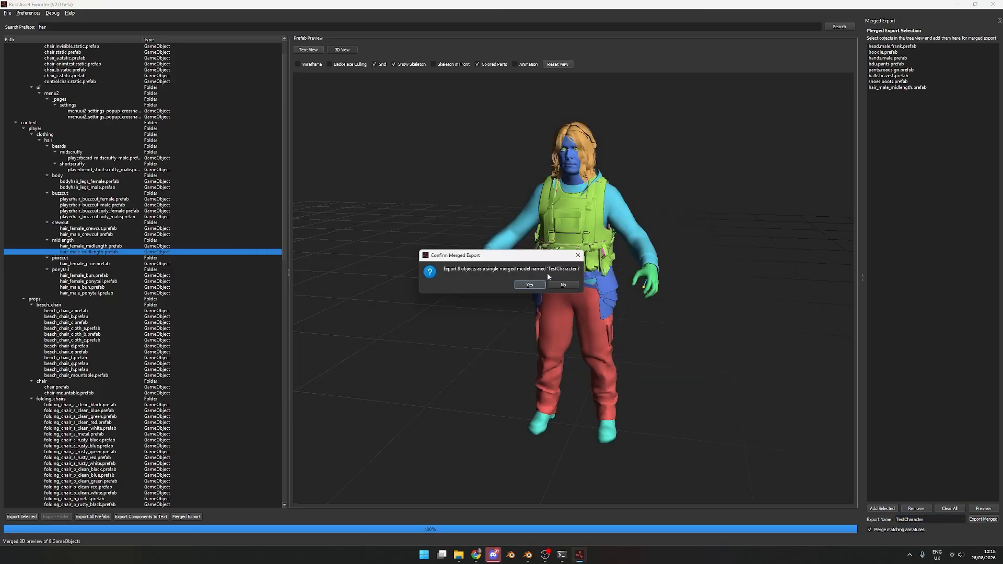
click(530, 286)
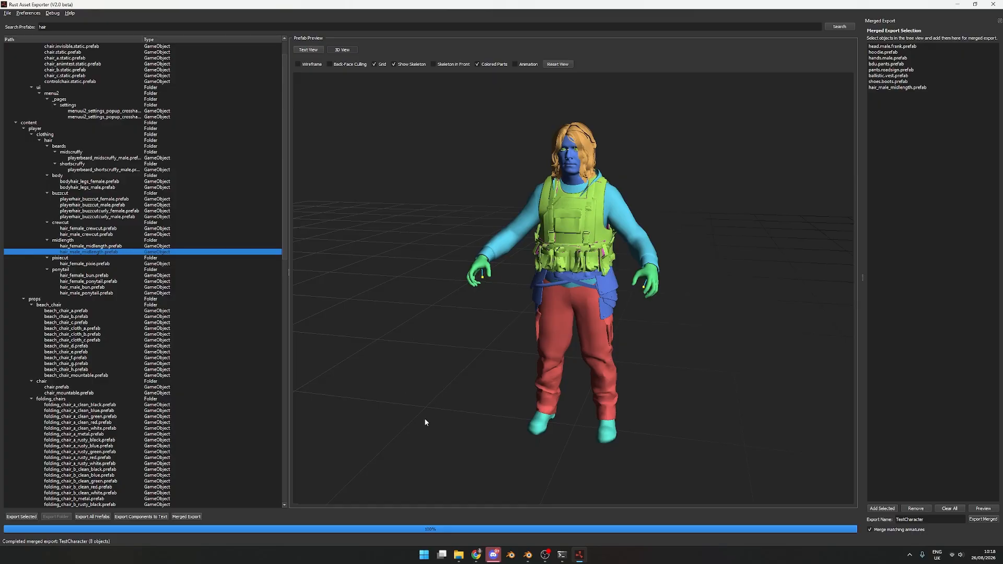
- Switch to Blender, start a Rust Model (.glb) import and browse to the TestExports folder
mouse_move(537, 557)
click(529, 528)
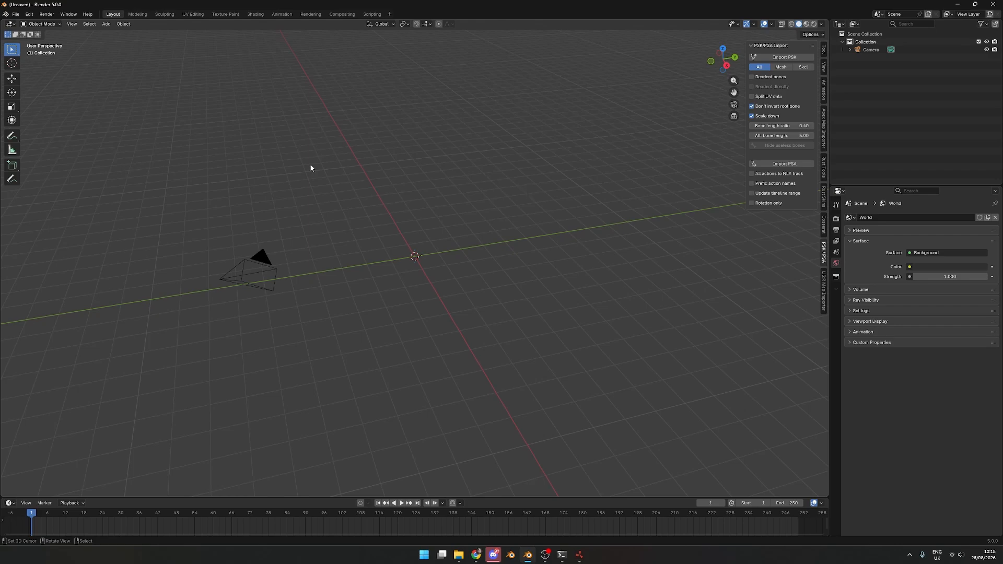
click(15, 14)
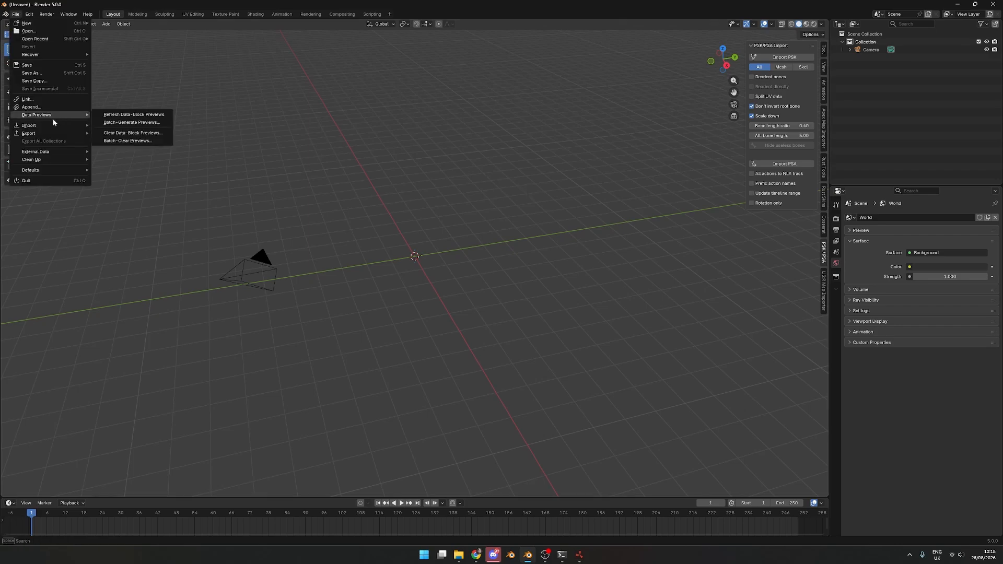
mouse_move(40, 126)
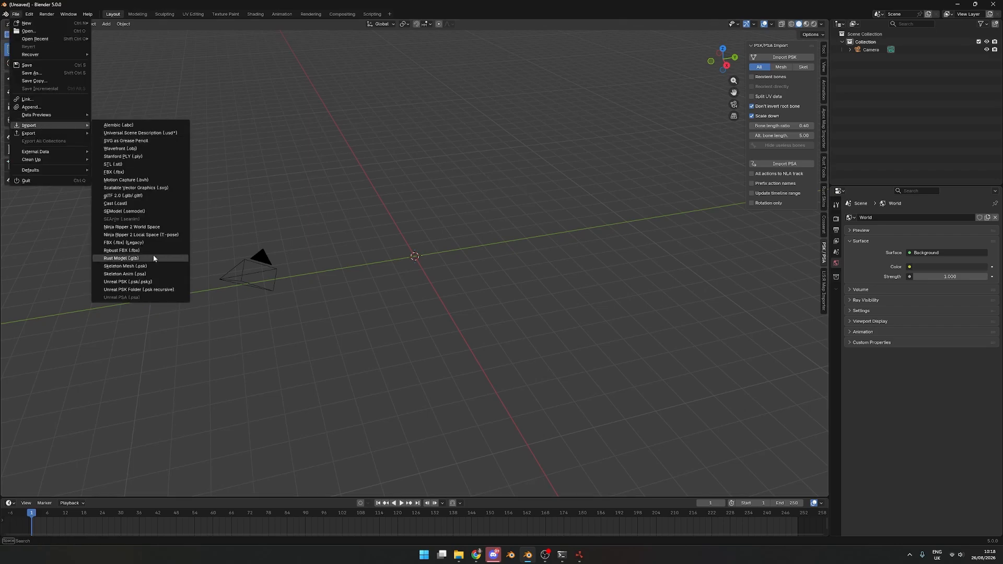
click(125, 258)
scroll(253, 327, down, 3)
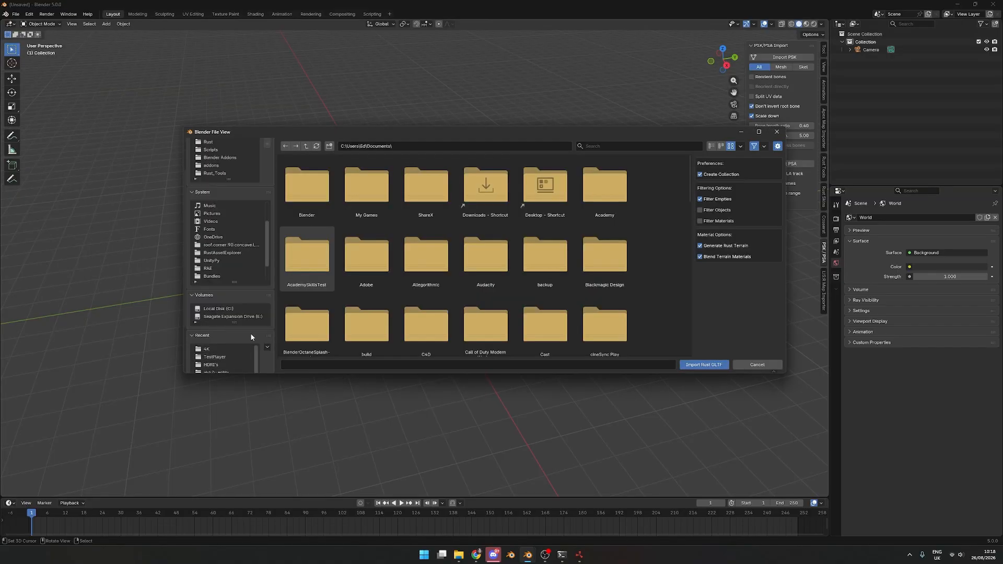
click(224, 357)
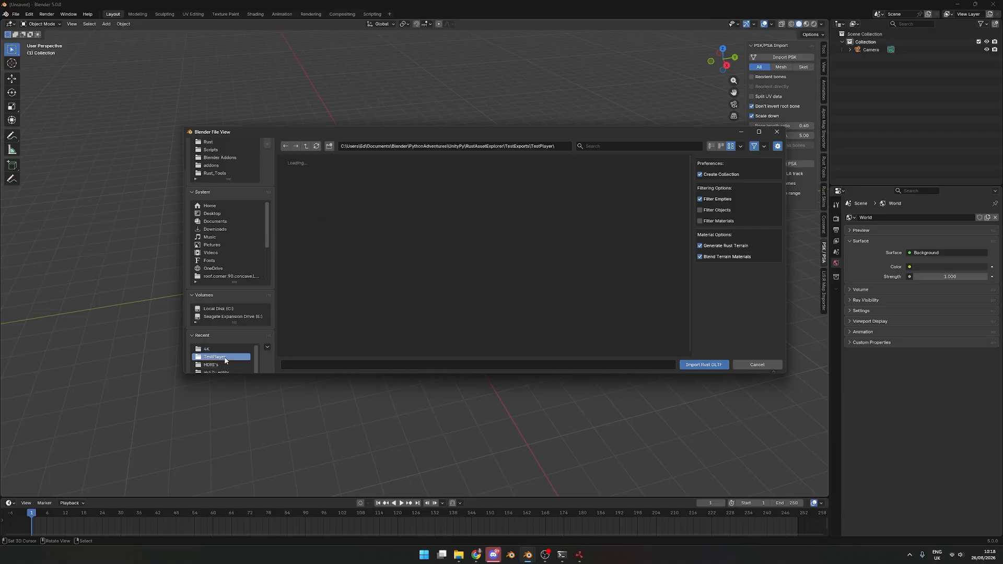
click(307, 148)
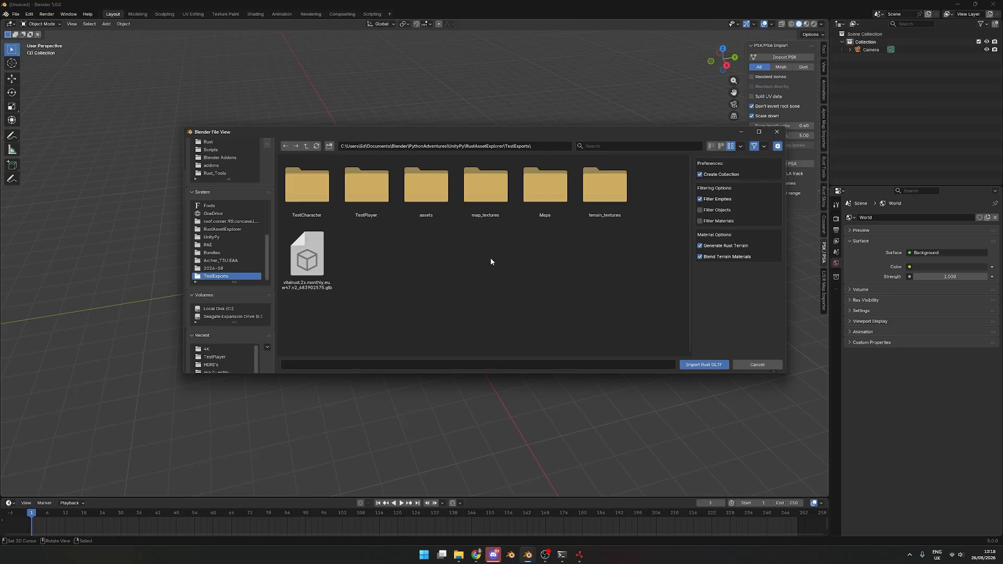
- Import ak47u.entity.glb from the ak47u.entity folder under assets/prefabs/weapons
double_click(421, 192)
double_click(360, 201)
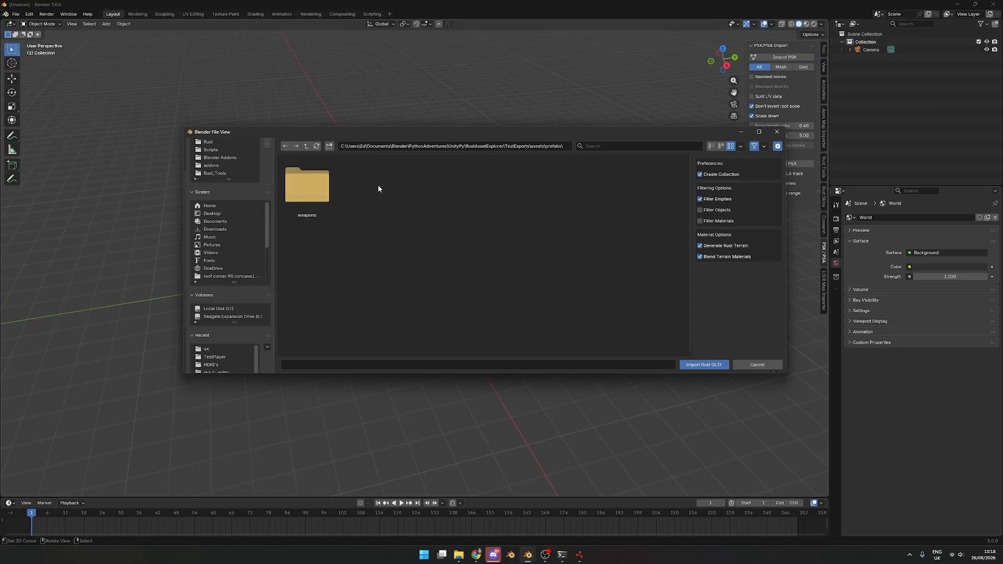
double_click(301, 180)
double_click(309, 180)
double_click(309, 183)
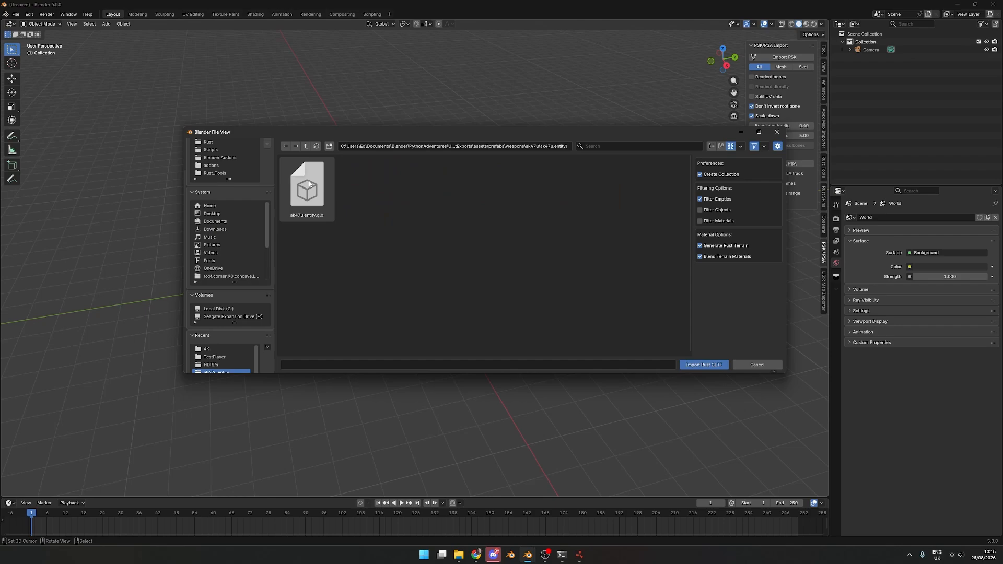
double_click(310, 192)
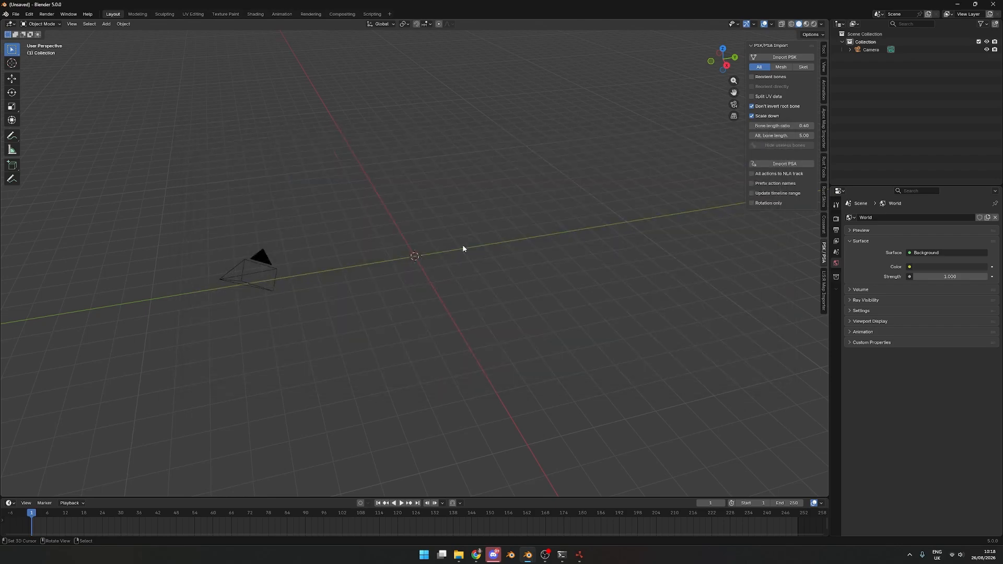
mouse_move(426, 277)
middle_down()
mouse_move(389, 266)
mouse_move(452, 280)
mouse_move(434, 273)
middle_up()
- Use an Environment Texture for the world color and load indoor-garage-4k.hdr from the 4K HDRI folder
click(910, 267)
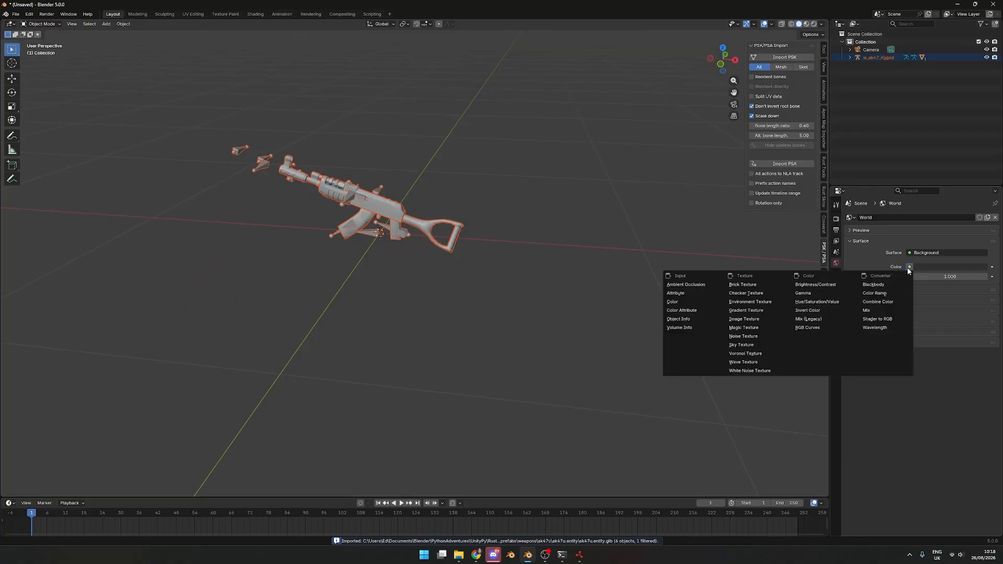
click(774, 302)
click(961, 277)
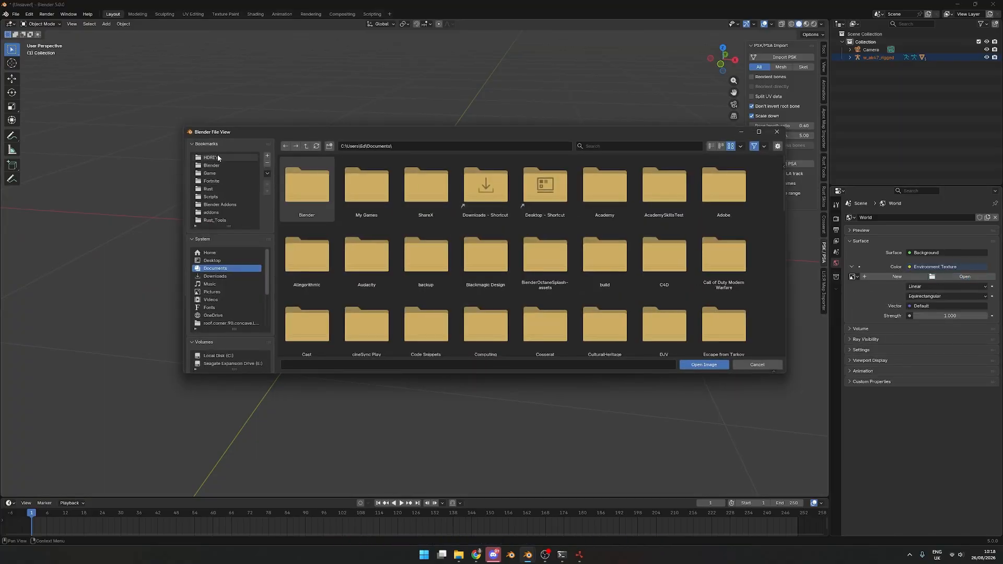
click(228, 358)
scroll(228, 357, up, 1)
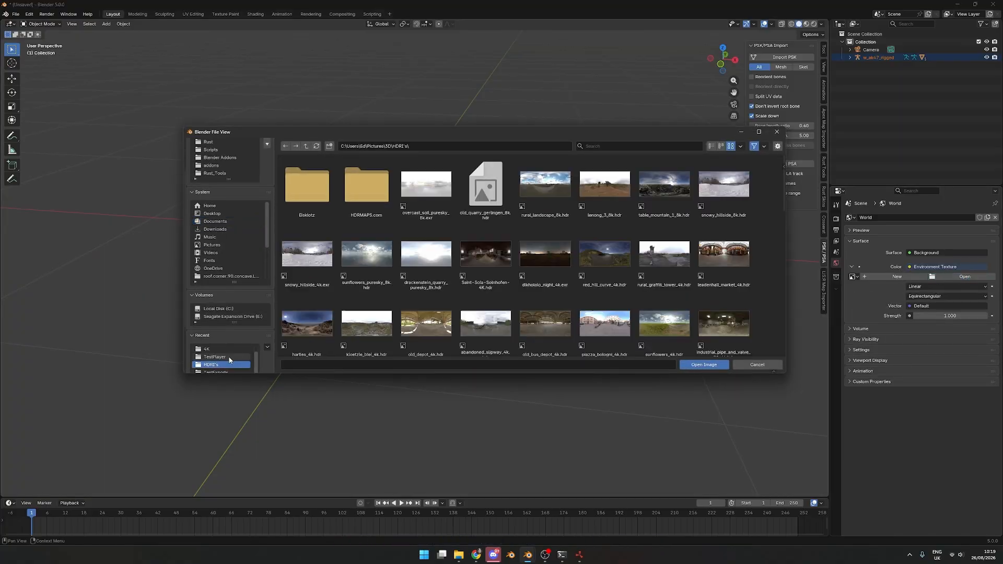
click(224, 350)
scroll(603, 255, down, 5)
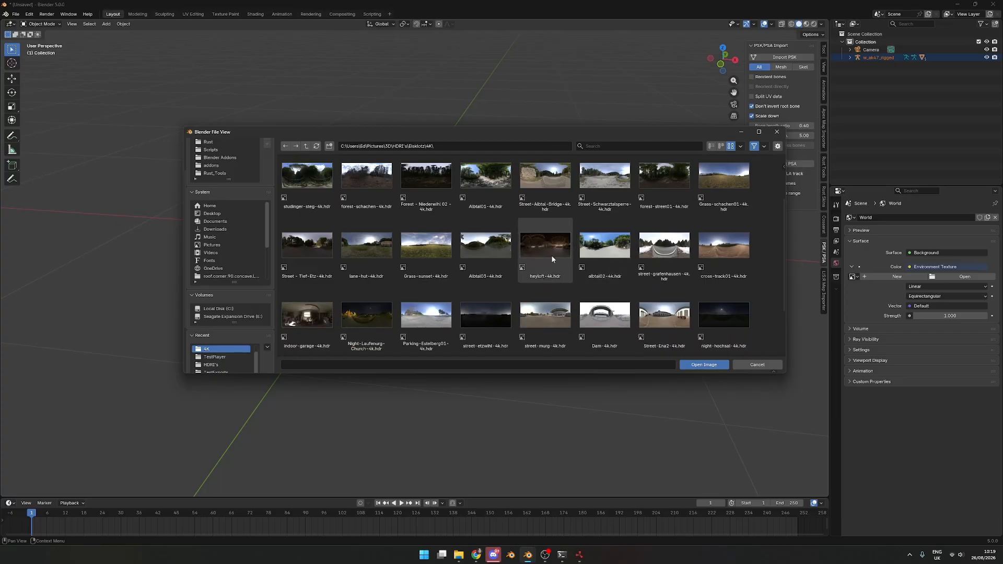
double_click(307, 315)
- Set the world background strength to 2
double_click(955, 346)
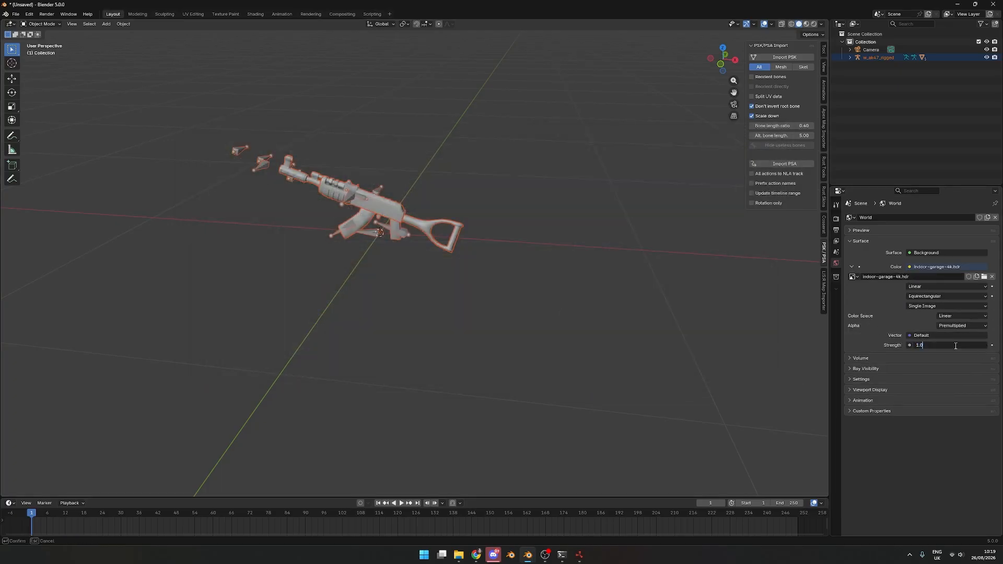
text(2)
key(Return)
click(931, 345)
text(2)
key(Return)
- Add an area light and move it up along the Z axis above the rifle
key(shift+a)
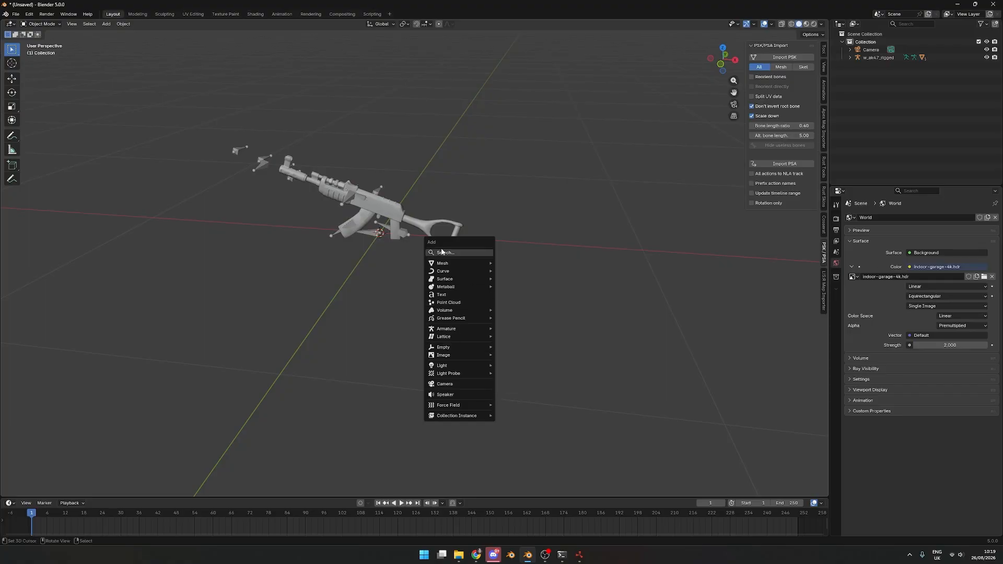
click(536, 392)
scroll(451, 312, down, 6)
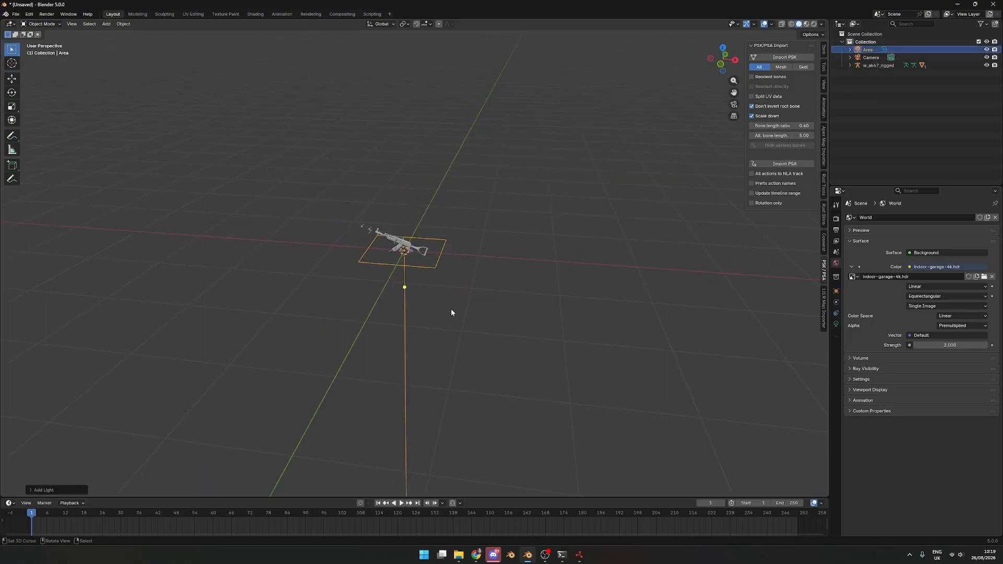
key(g)
key(z)
click(448, 85)
- Scale up the area light and raise it slightly higher above the rifle
scroll(504, 227, down, 5)
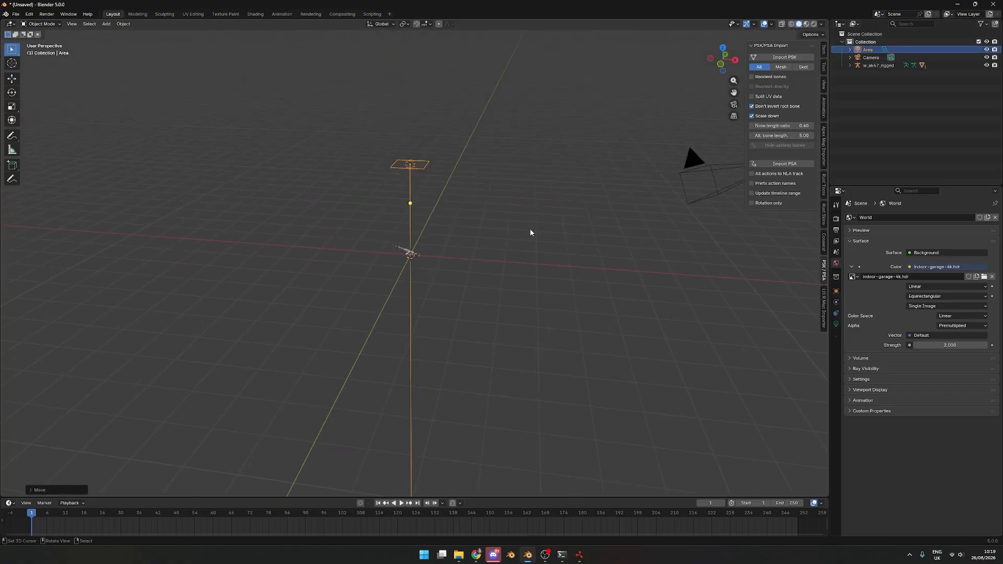
key(s)
click(472, 278)
key(s)
click(447, 278)
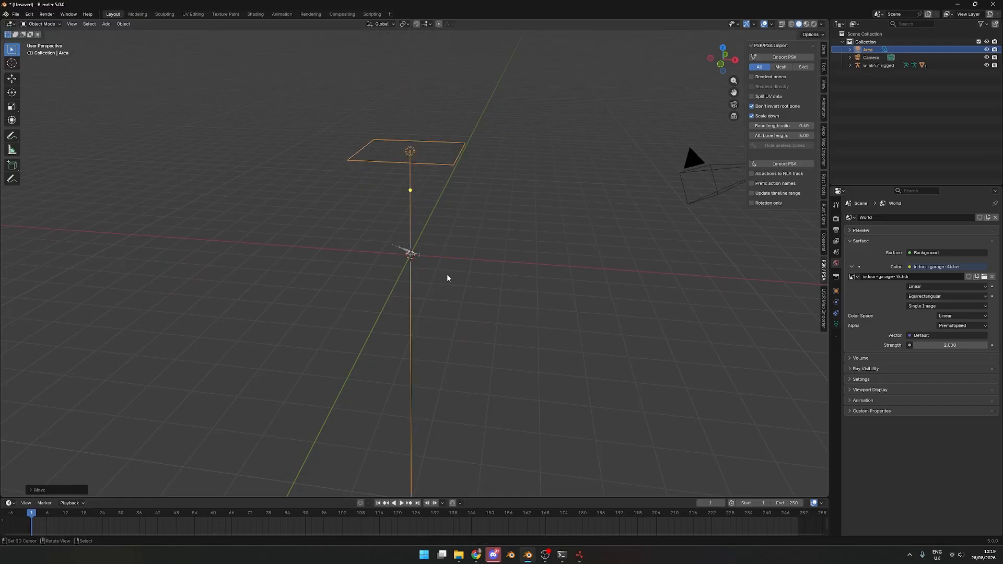
- Set the area light's power to 40 and deselect the light
click(835, 323)
click(955, 285)
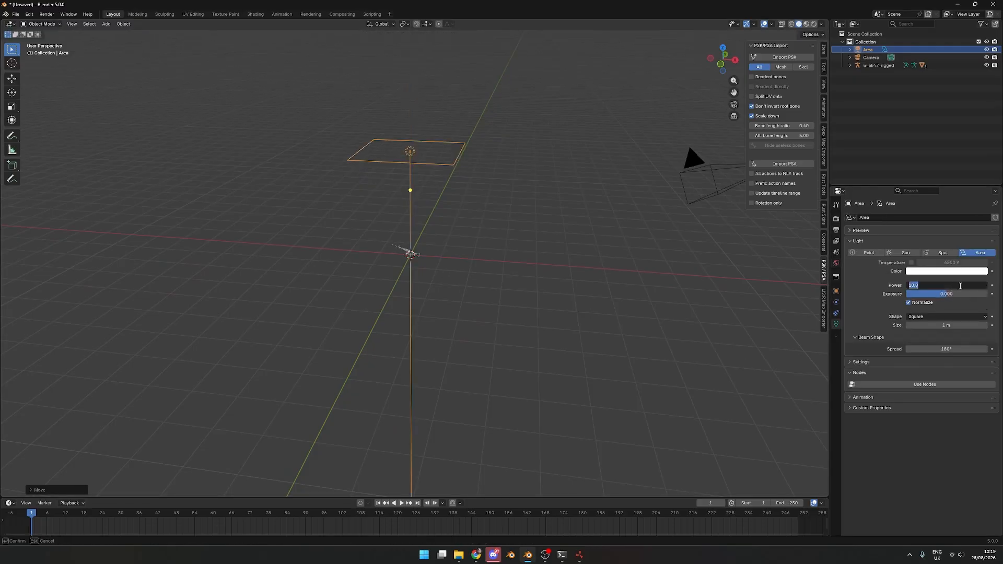
text(40)
key(Return)
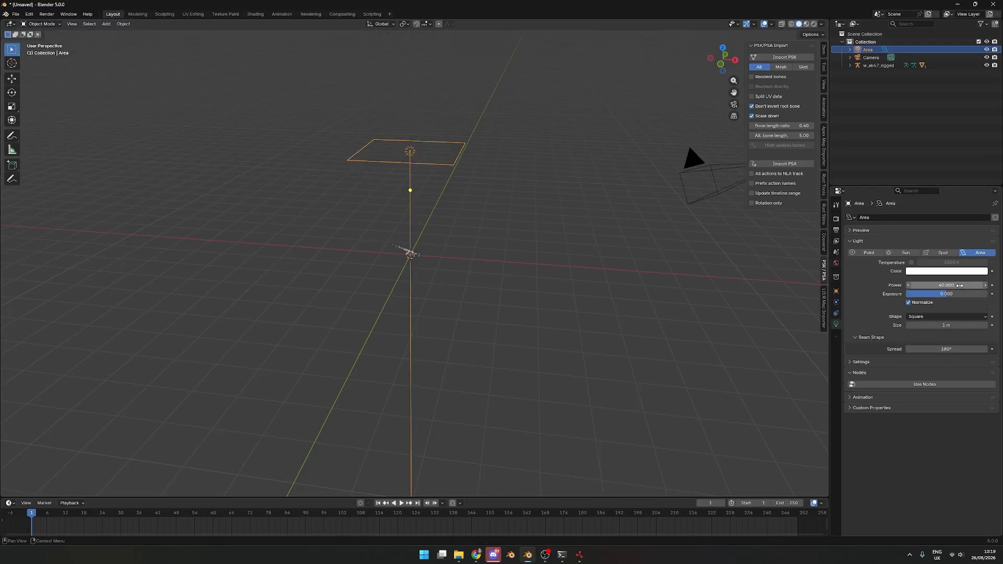
click(521, 236)
- Enable the transparent film in the render settings and switch the viewport to rendered shading
middle_drag(521, 236, 443, 205)
scroll(443, 205, up, 5)
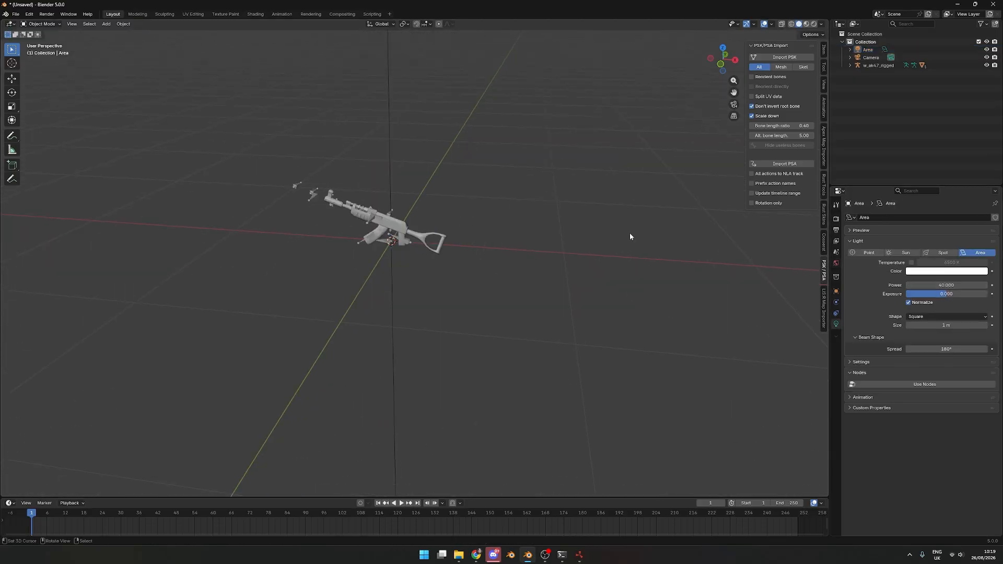
click(836, 219)
click(864, 390)
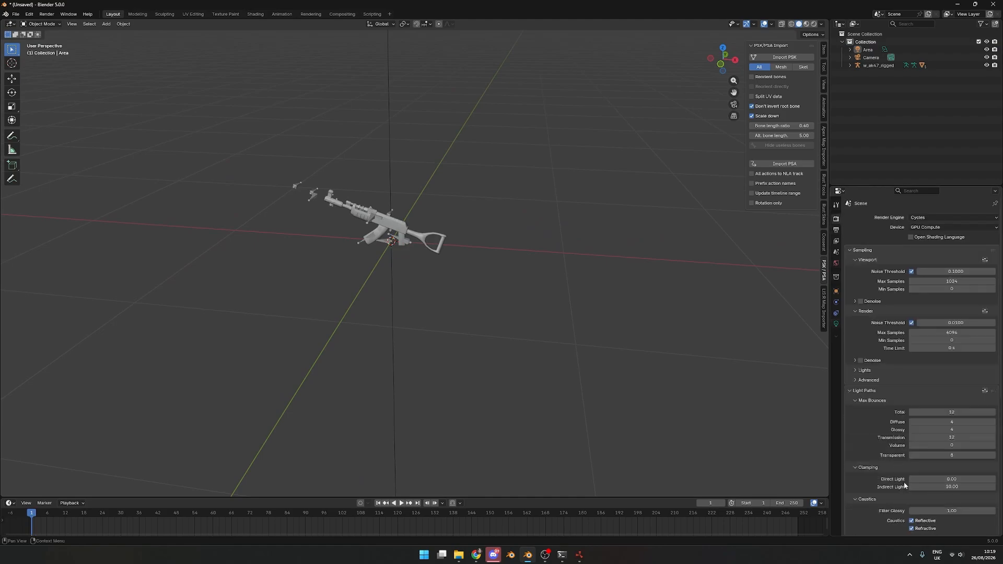
scroll(920, 469, down, 3)
scroll(862, 455, down, 6)
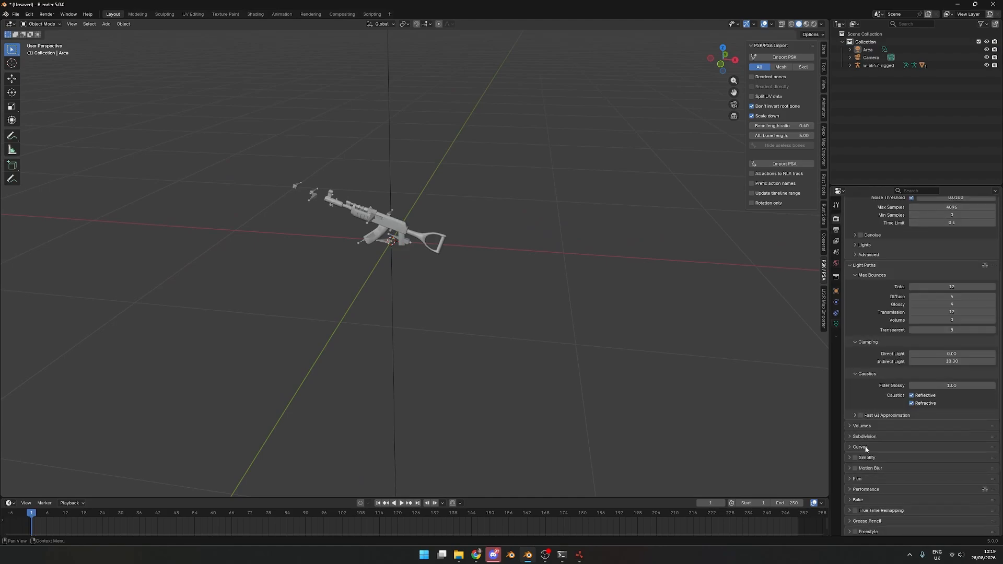
click(850, 464)
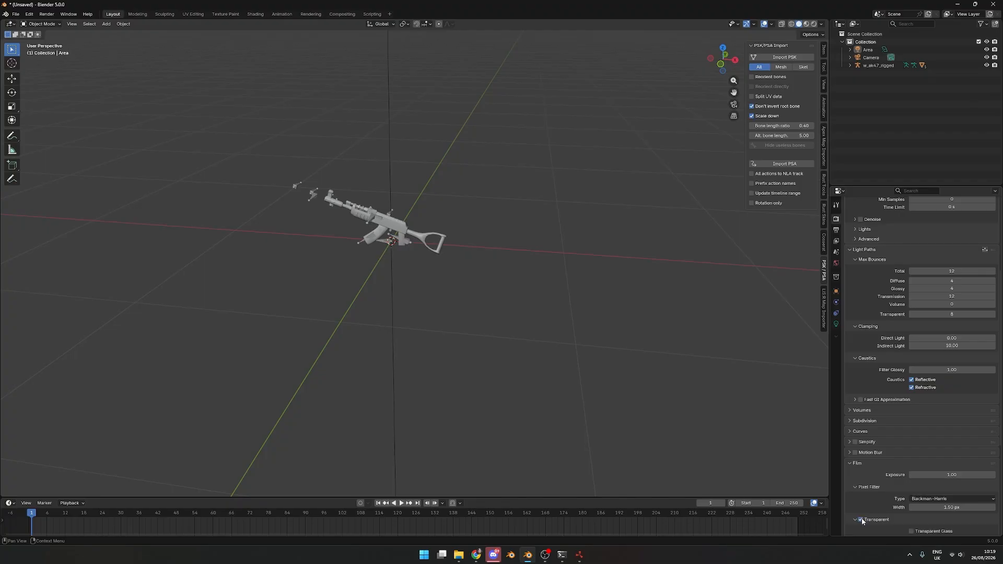
click(813, 23)
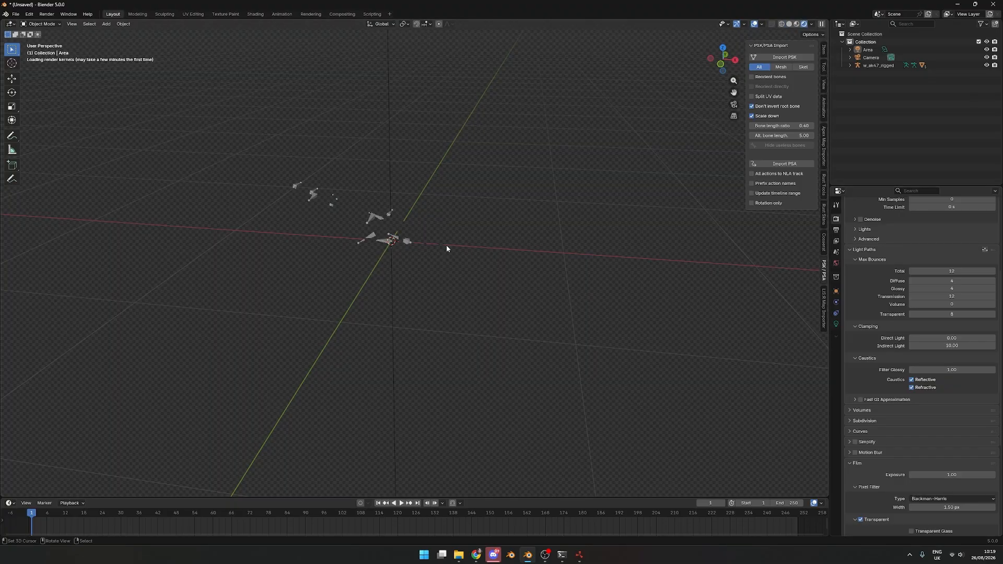
- Hide the viewport overlays so the bones and grid no longer cover the rendered rifle
middle_drag(351, 277, 401, 261)
scroll(401, 260, up, 4)
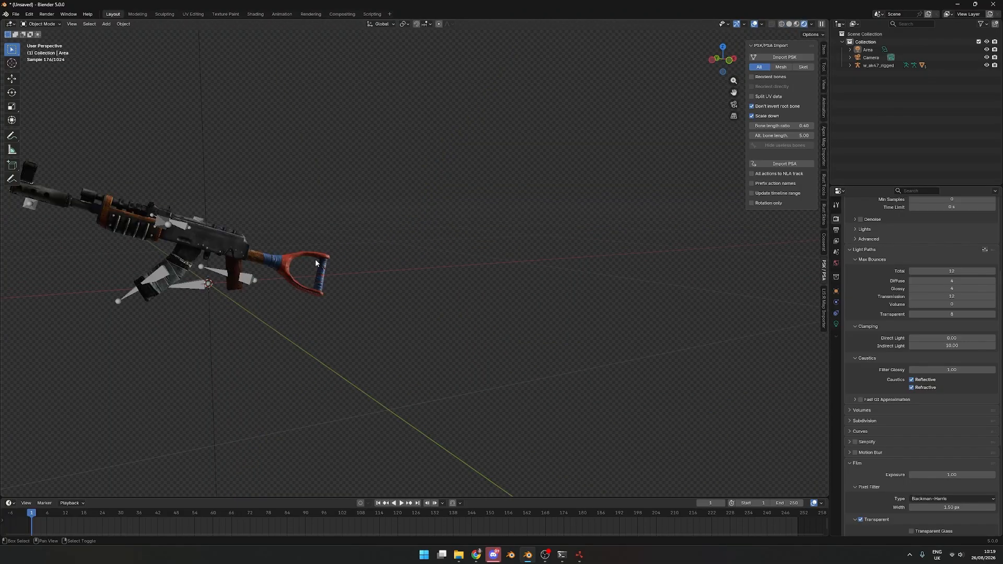
shift+middle_drag(315, 260, 437, 280)
click(754, 24)
scroll(366, 252, up, 2)
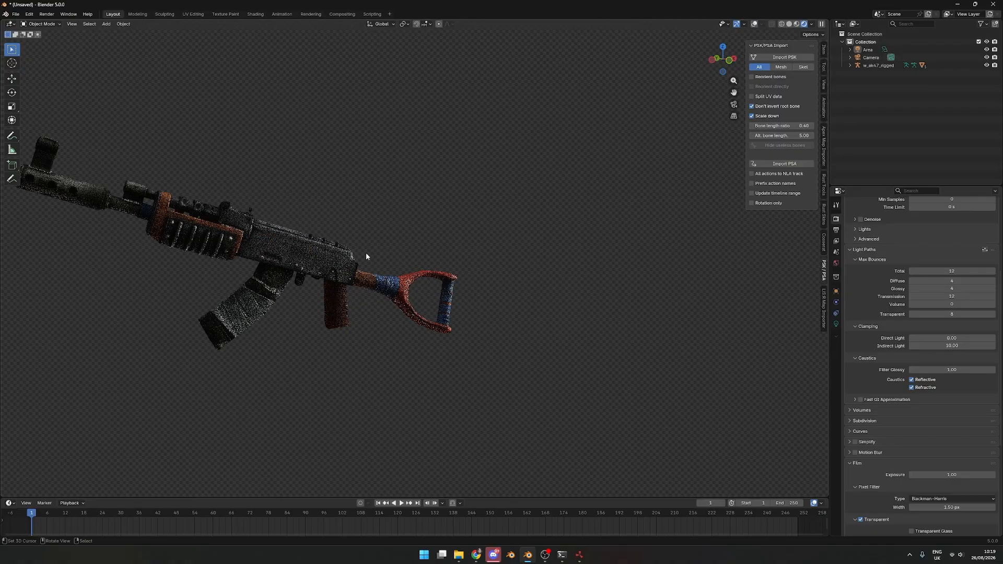
- Examine the rendered rifle up close and from several angles
shift+middle_drag(366, 252, 419, 292)
scroll(420, 290, up, 6)
middle_drag(603, 281, 519, 310)
scroll(561, 276, down, 7)
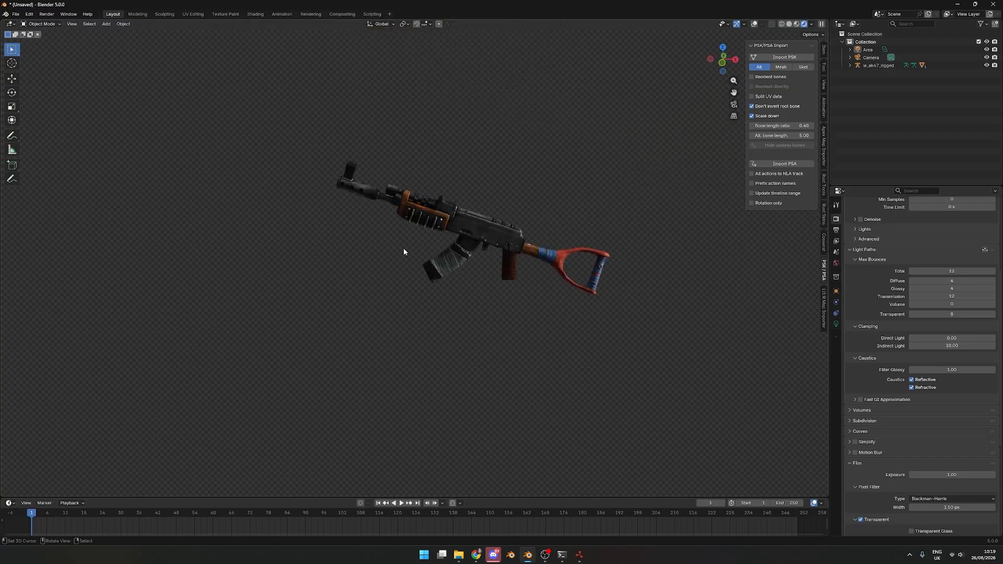
mouse_move(404, 252)
middle_down()
mouse_move(635, 246)
mouse_move(592, 241)
mouse_move(546, 212)
mouse_move(403, 234)
middle_up()
scroll(413, 231, down, 6)
middle_drag(525, 208, 419, 174)
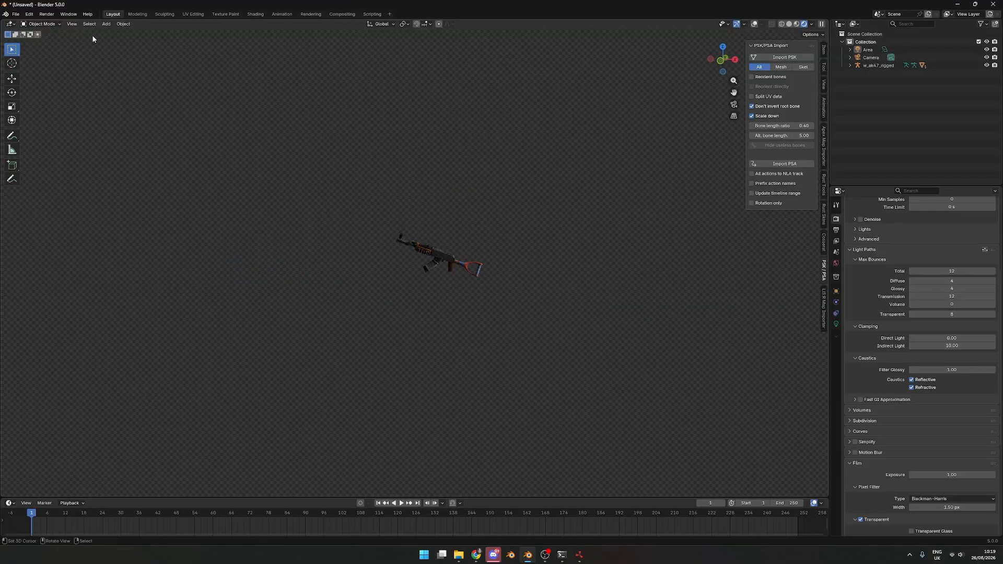
- Import TestCharacter.glb from the TestExports/TestCharacter folder as a Rust Model (.glb)
click(16, 14)
mouse_move(45, 125)
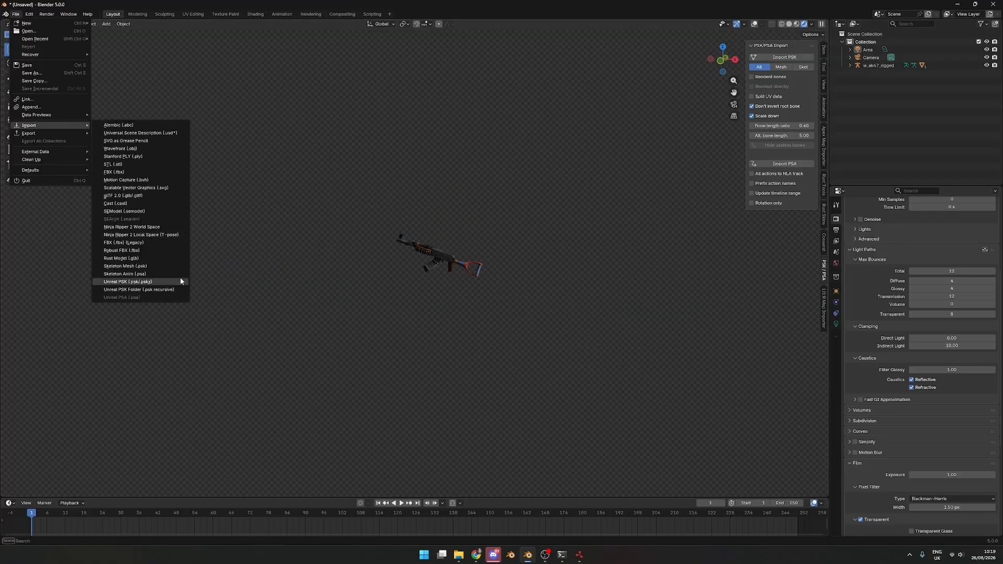
click(119, 258)
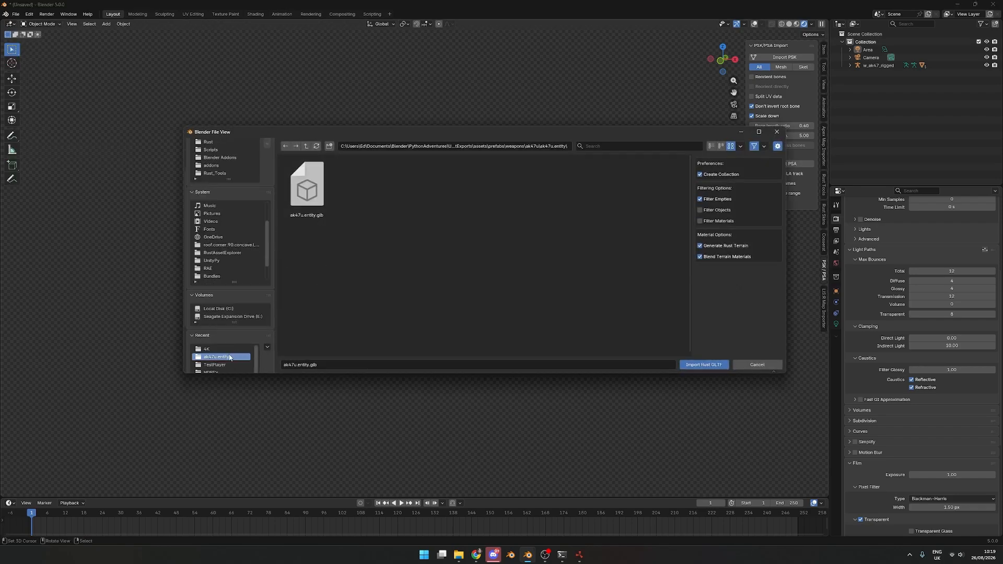
click(234, 357)
click(229, 357)
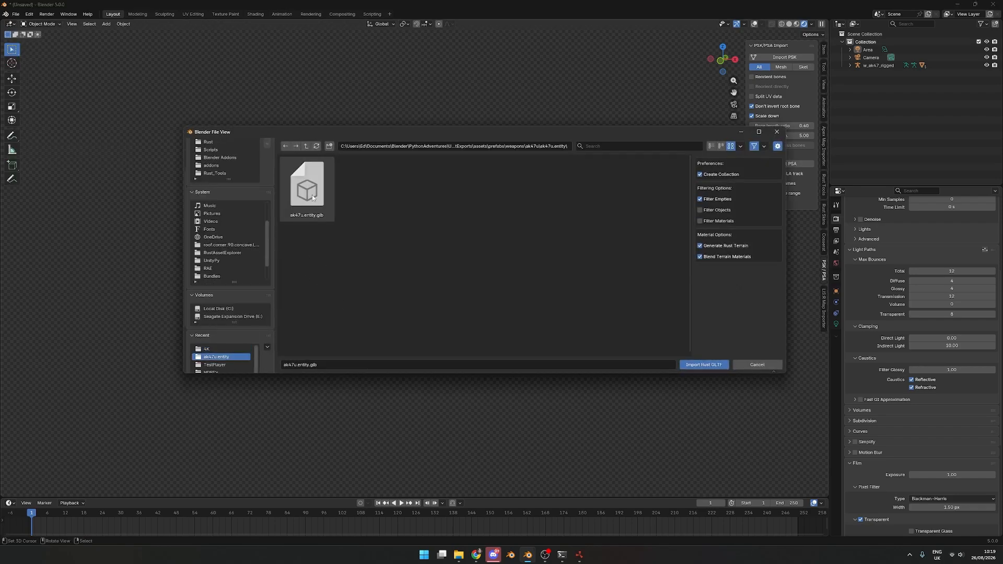
click(313, 197)
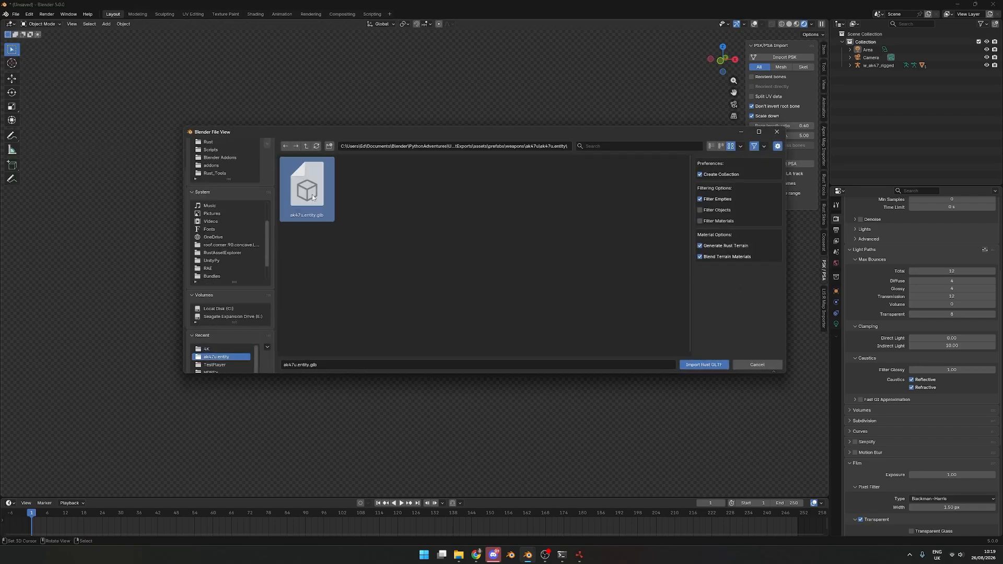
click(219, 367)
click(306, 147)
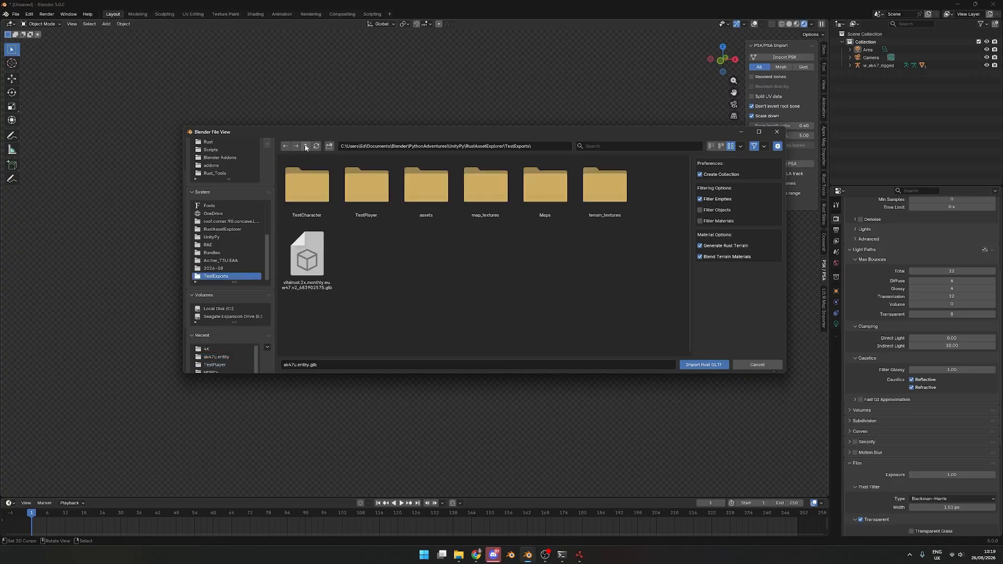
double_click(315, 198)
click(309, 188)
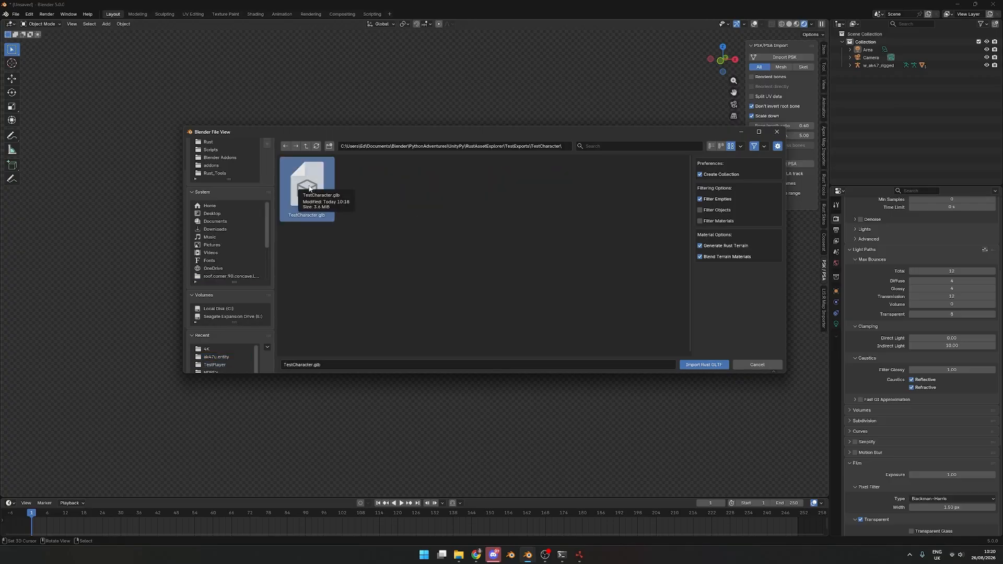
double_click(309, 186)
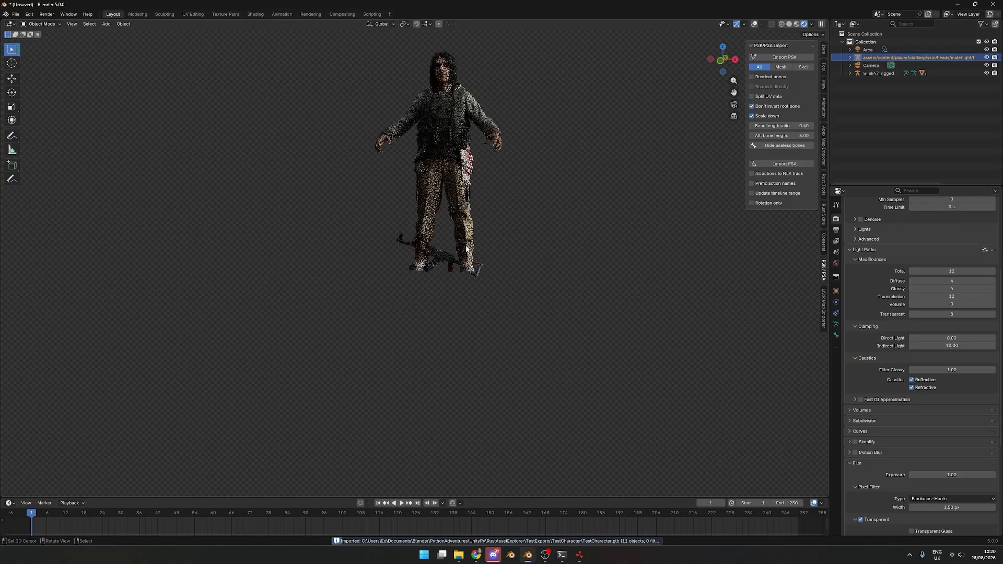
- Examine the rendered character's clothing, face and hair from several angles
middle_drag(485, 284, 515, 272)
scroll(409, 284, up, 5)
middle_drag(380, 268, 586, 278)
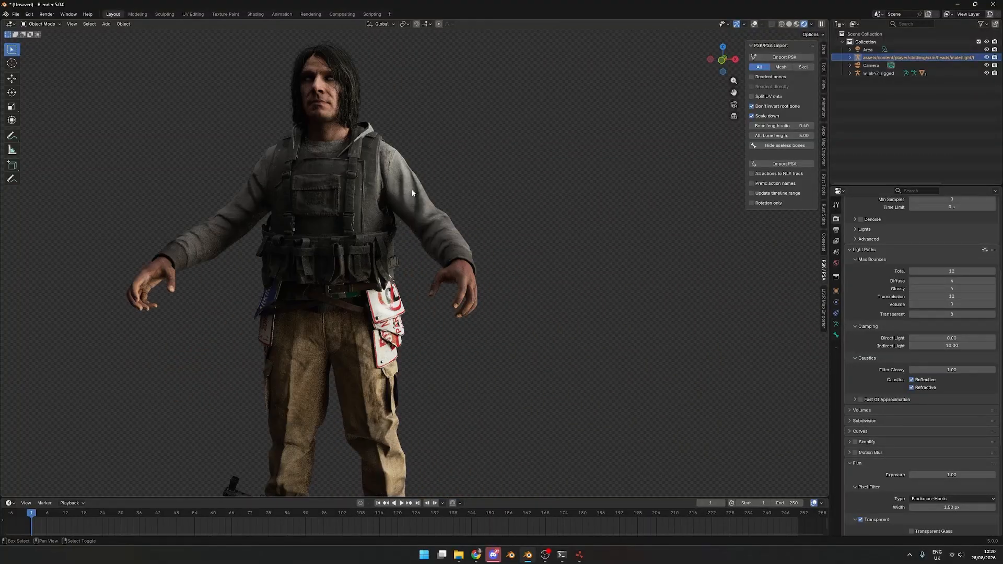
shift+middle_drag(411, 189, 483, 272)
right_click(355, 210)
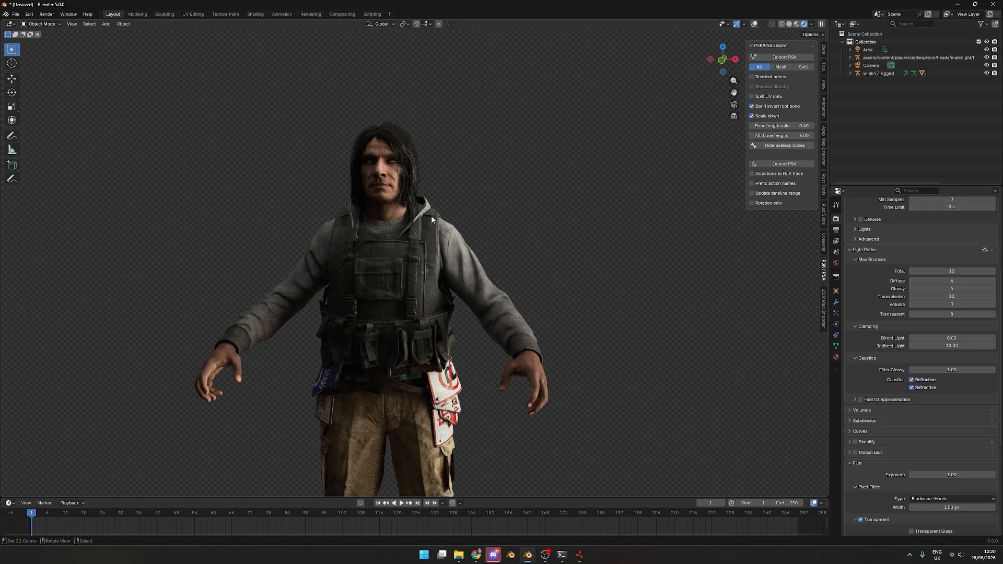
shift+middle_drag(572, 224, 654, 251)
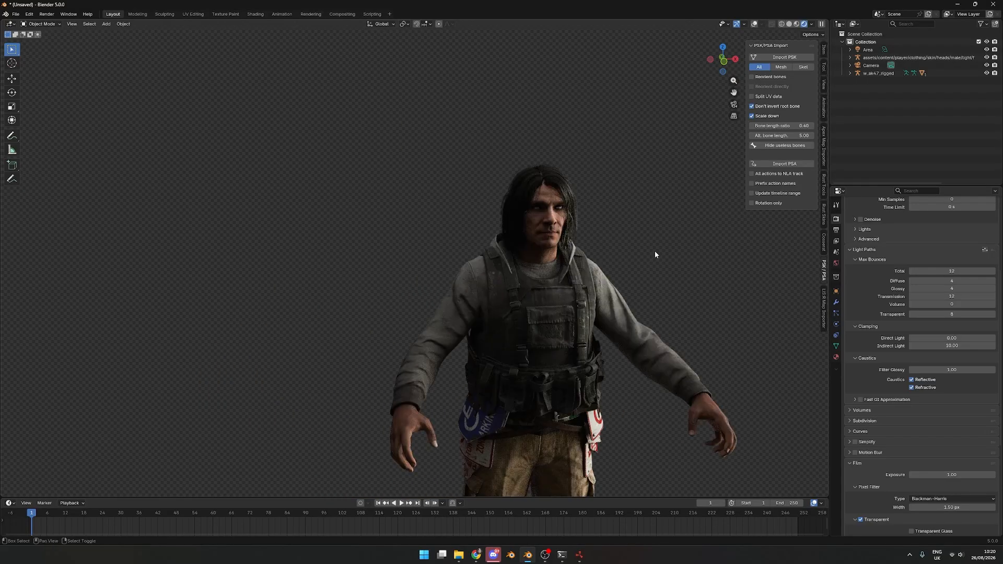
scroll(655, 254, up, 5)
- Turn the timeline area into a Shader Editor and enlarge it to about half the viewport's height
click(10, 503)
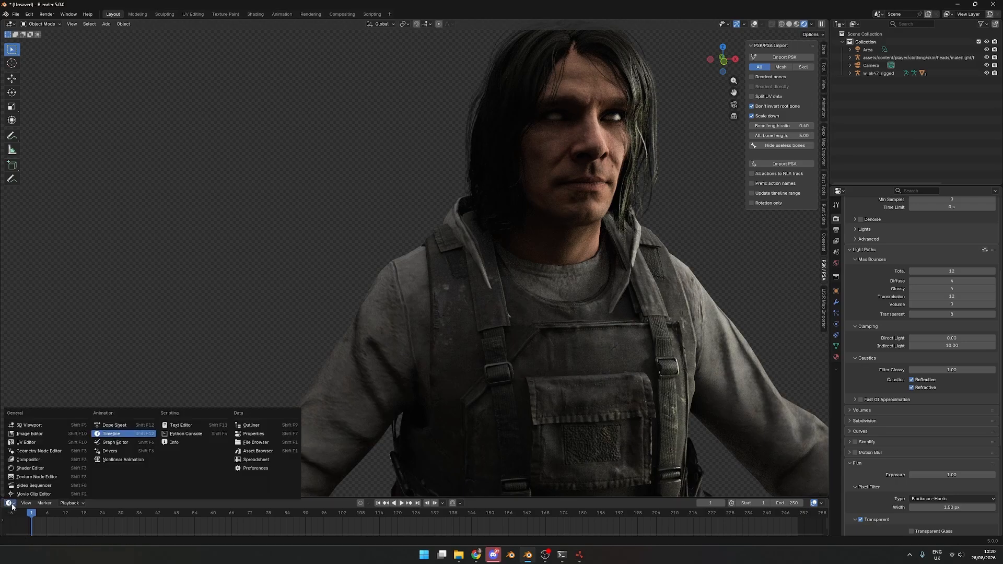
click(29, 468)
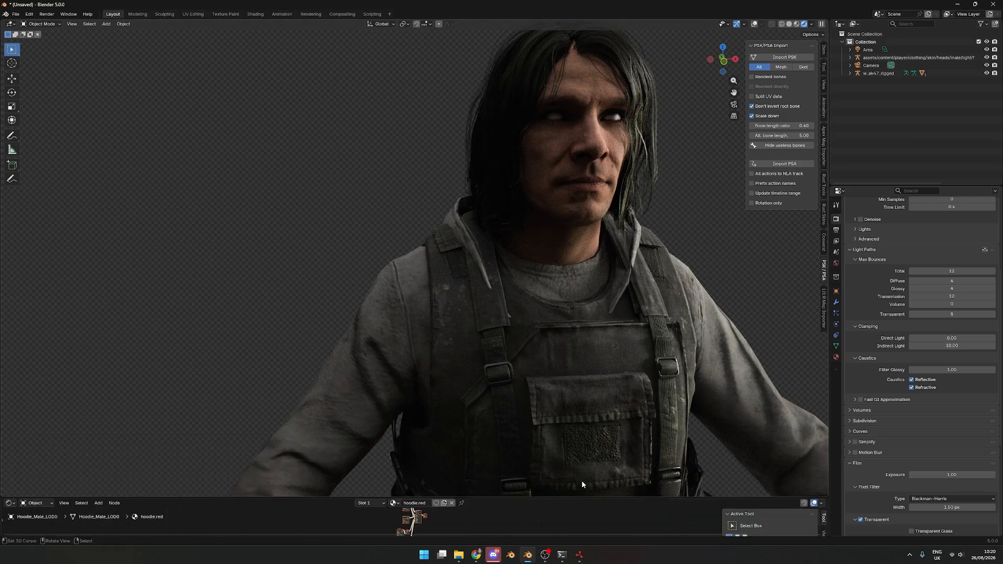
drag(599, 498, 560, 211)
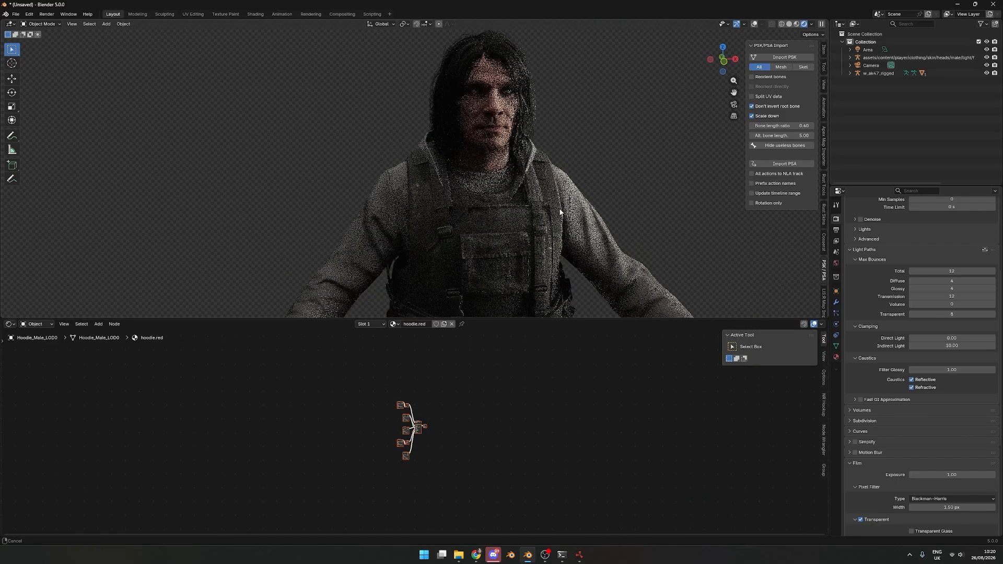
- Select the character's head and set the subsurface weight of its PlayerModel_Head_Frank material to 1
scroll(560, 211, down, 5)
scroll(408, 233, up, 1)
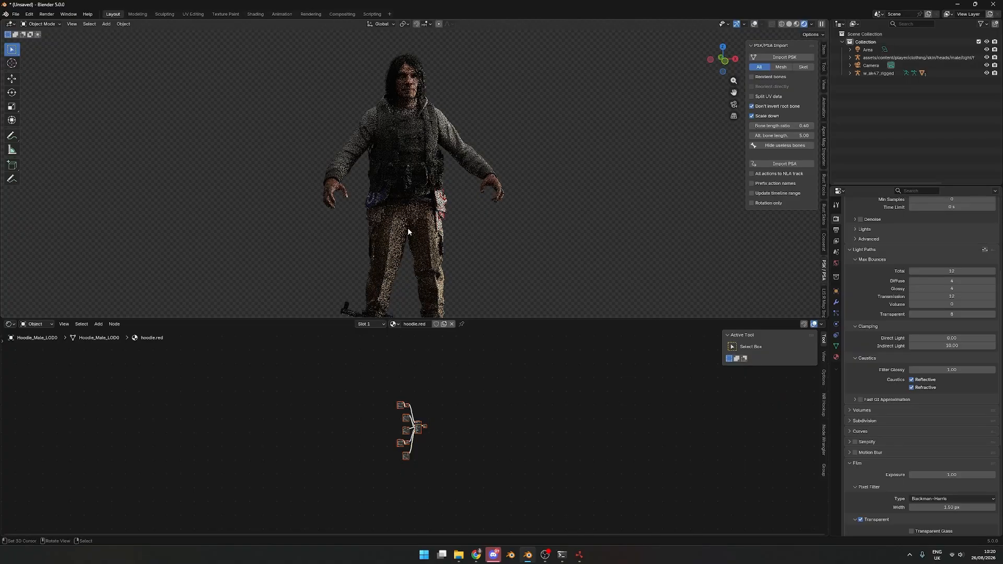
scroll(418, 110, up, 5)
click(419, 112)
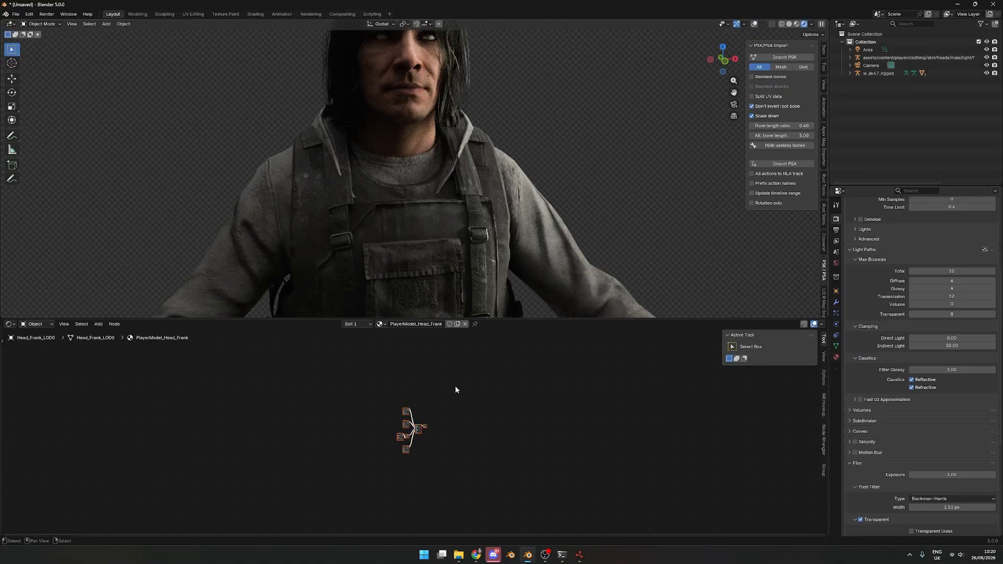
scroll(439, 418, up, 10)
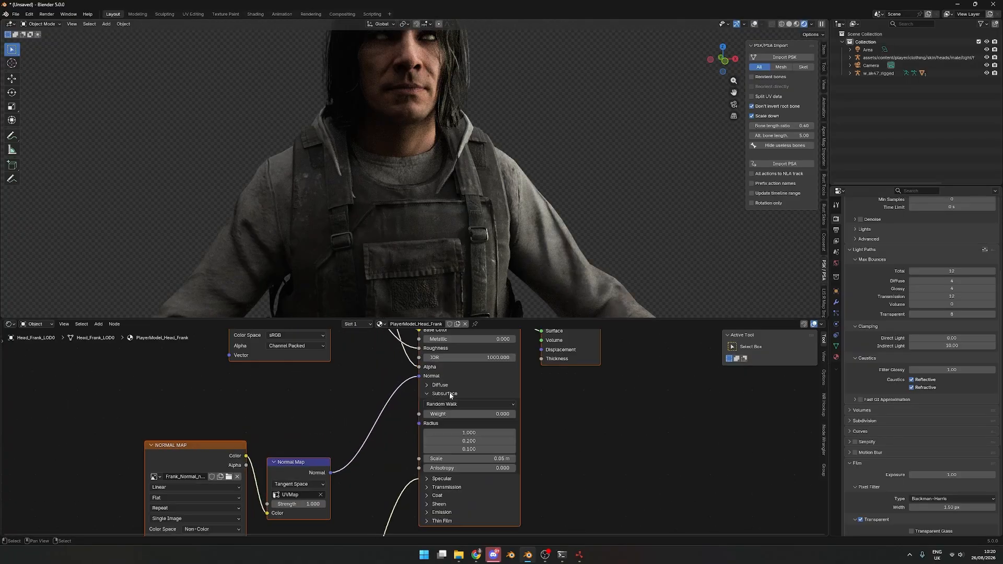
click(460, 414)
text(1)
key(Return)
- Set the head material's subsurface scale to 0.02 m
click(433, 460)
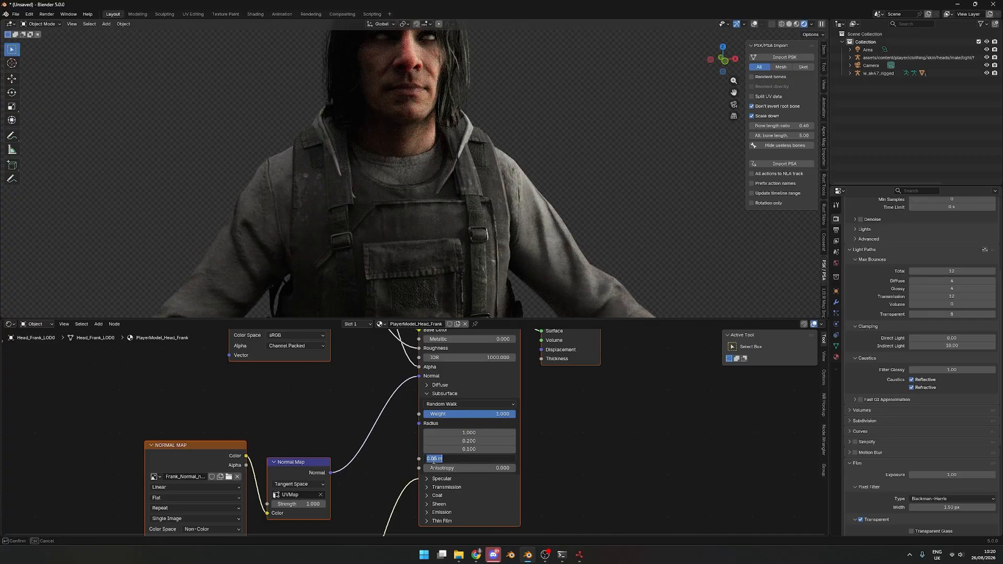
click(434, 459)
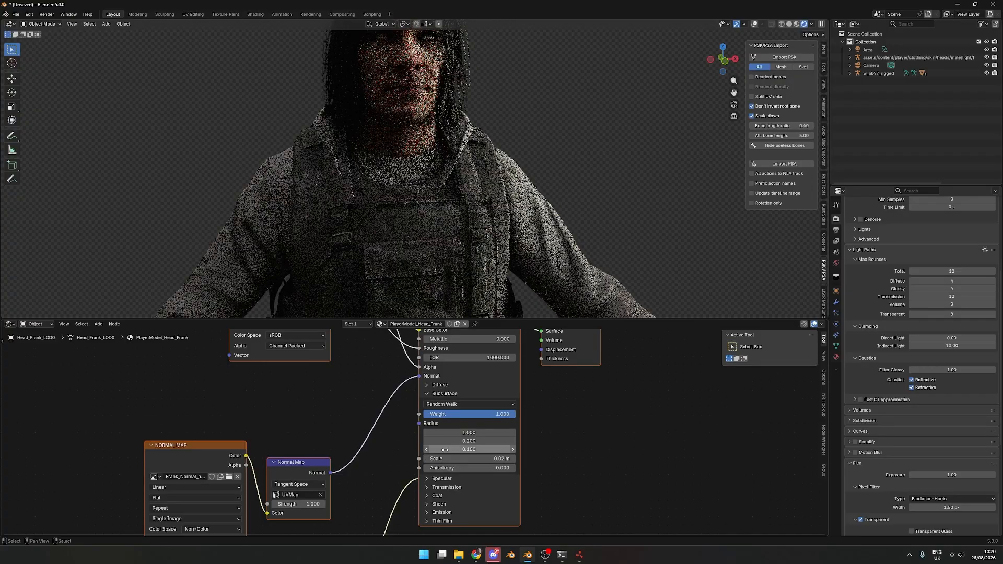
key(BackSpace)
text(2)
key(Return)
scroll(563, 166, up, 6)
scroll(632, 174, down, 5)
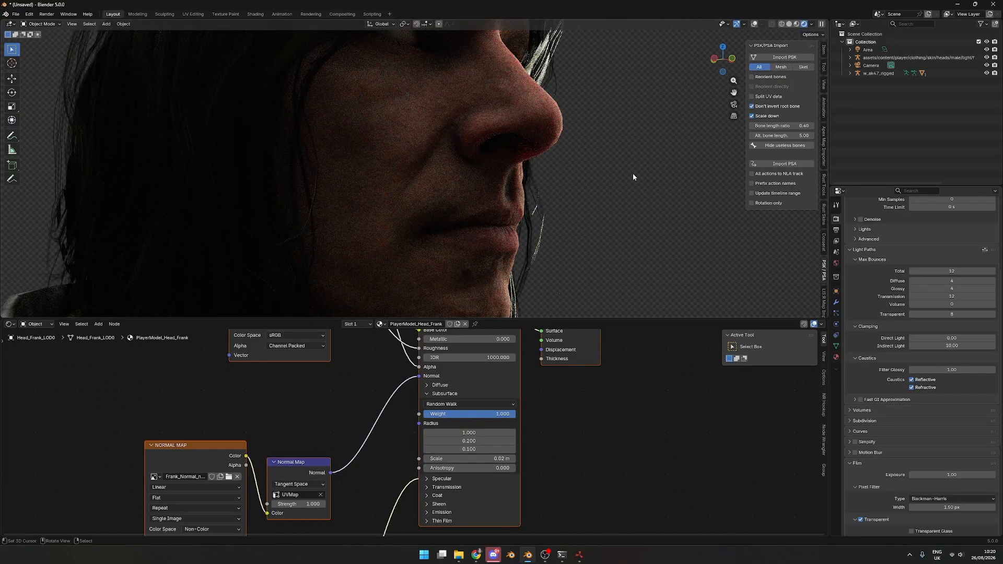
- Select the character's eye mesh and set the IOR of its PlayerModel_Eyes.Light material to 1
middle_drag(629, 176, 473, 146)
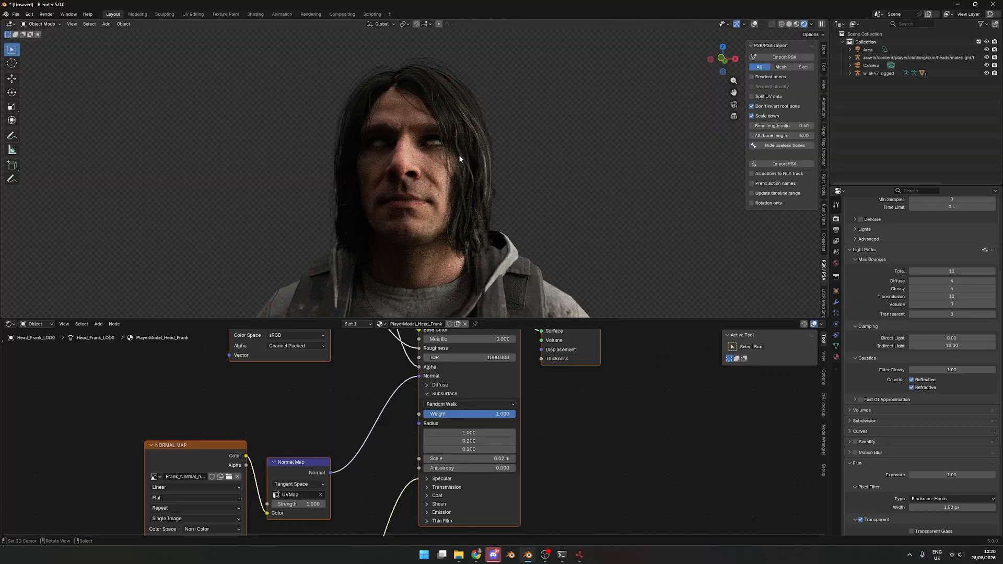
scroll(470, 152, up, 3)
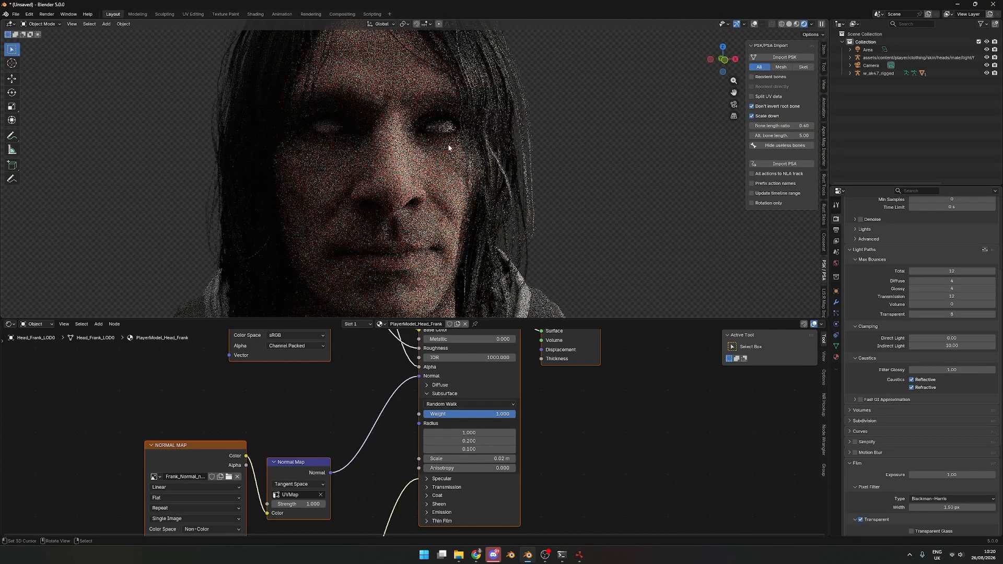
click(440, 130)
click(836, 357)
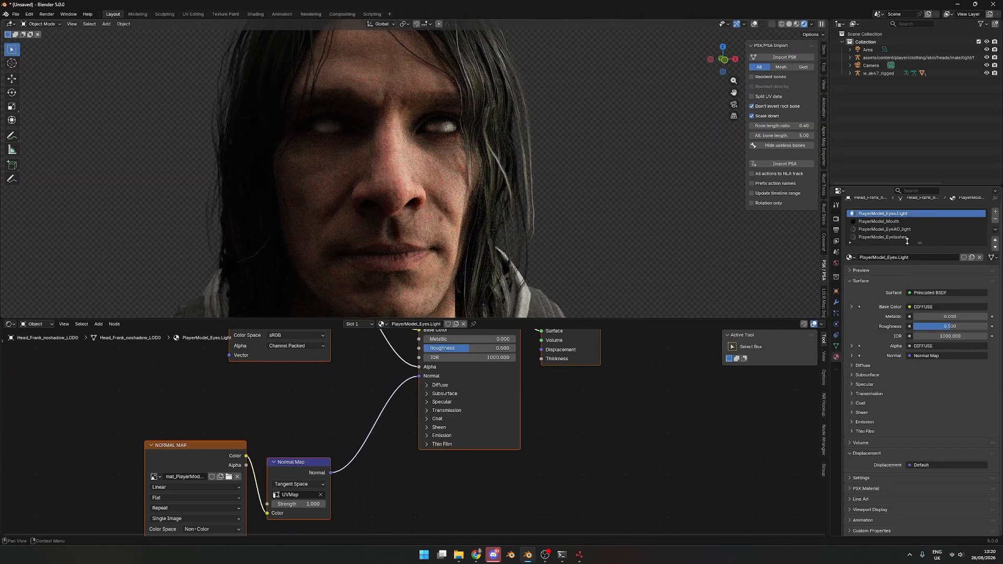
middle_drag(547, 360, 539, 407)
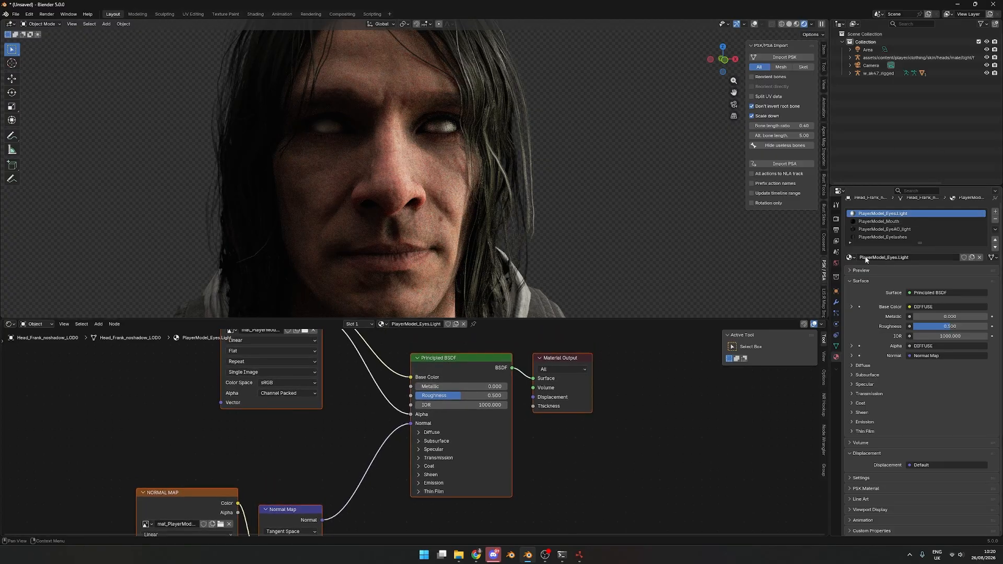
middle_drag(563, 479, 632, 472)
click(533, 398)
text(1)
key(Return)
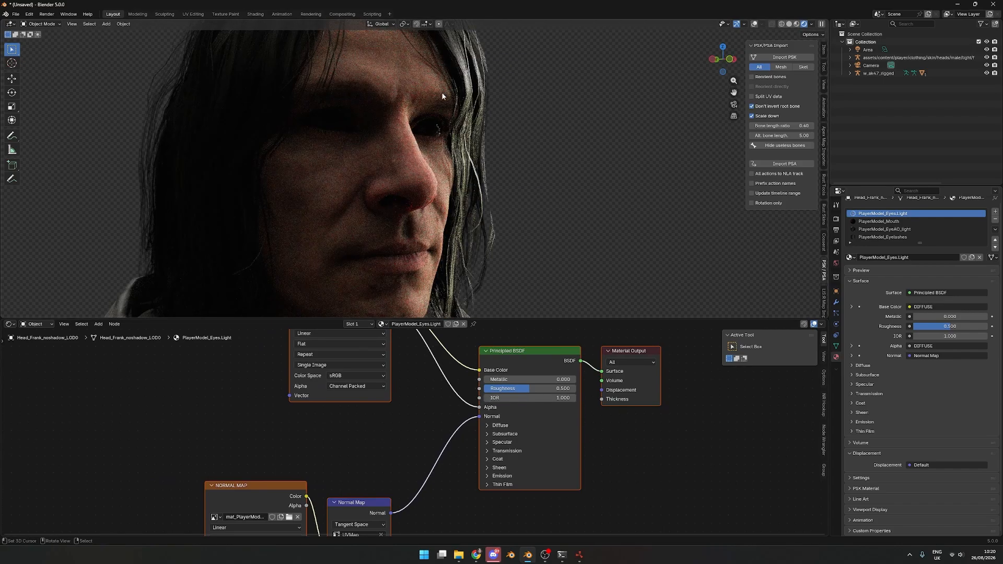
- Select the PlayerModel_EyeAO_light material and move its Material Output node well away from the Principled BSDF
click(884, 229)
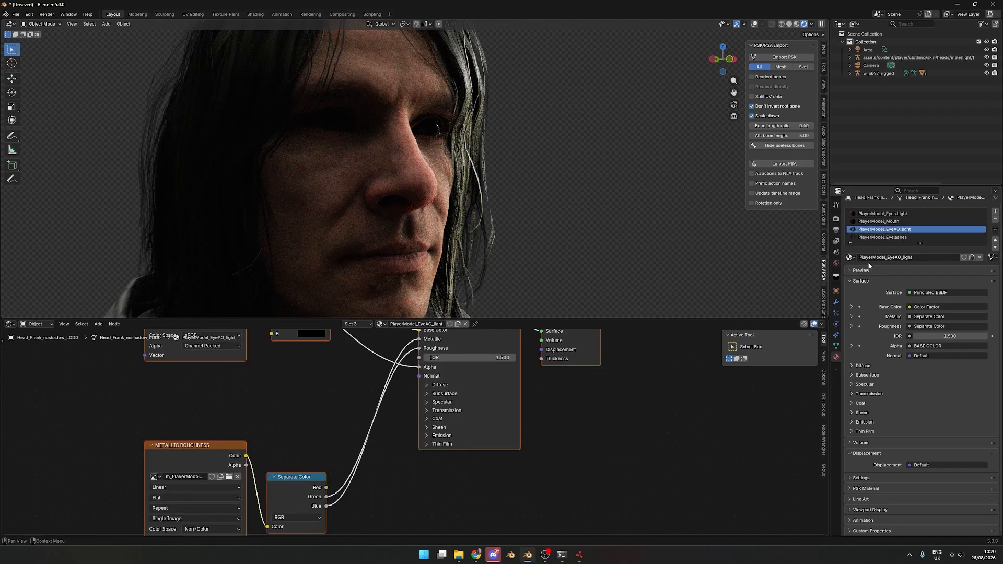
middle_drag(523, 438, 414, 447)
scroll(414, 448, down, 2)
middle_drag(452, 355, 520, 397)
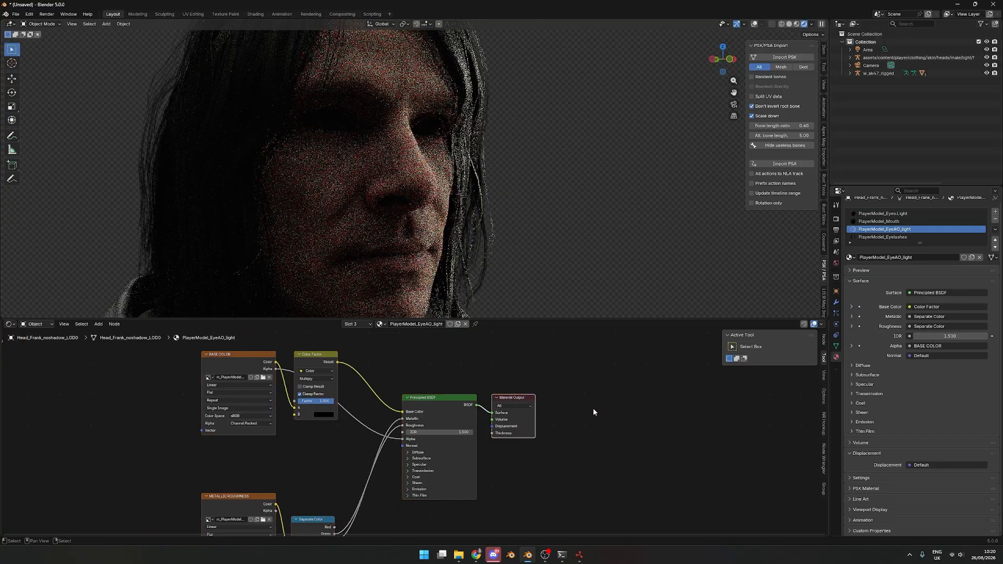
drag(529, 400, 741, 416)
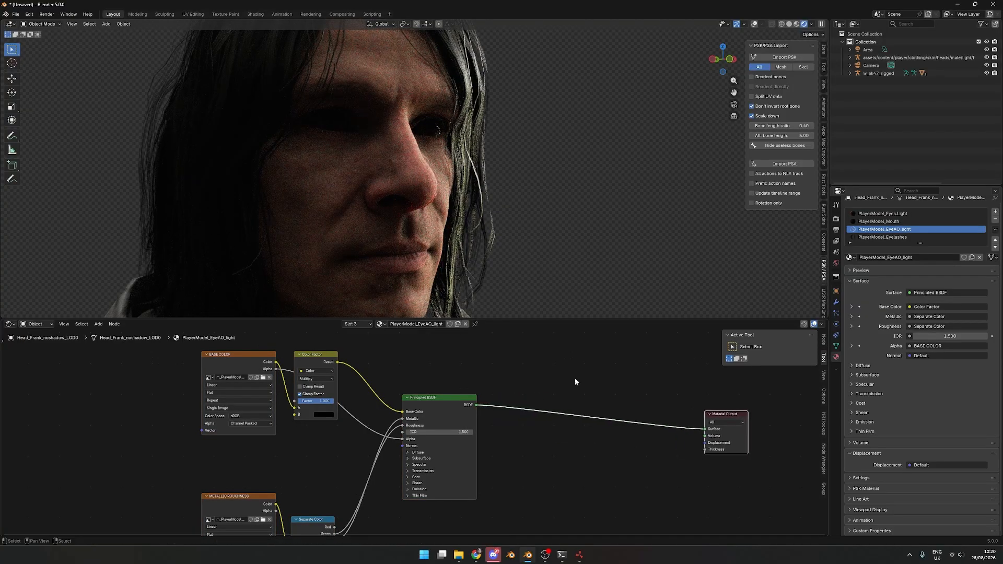
- Insert an Add Shader node between the Principled BSDF and the Material Output
key(shift+a)
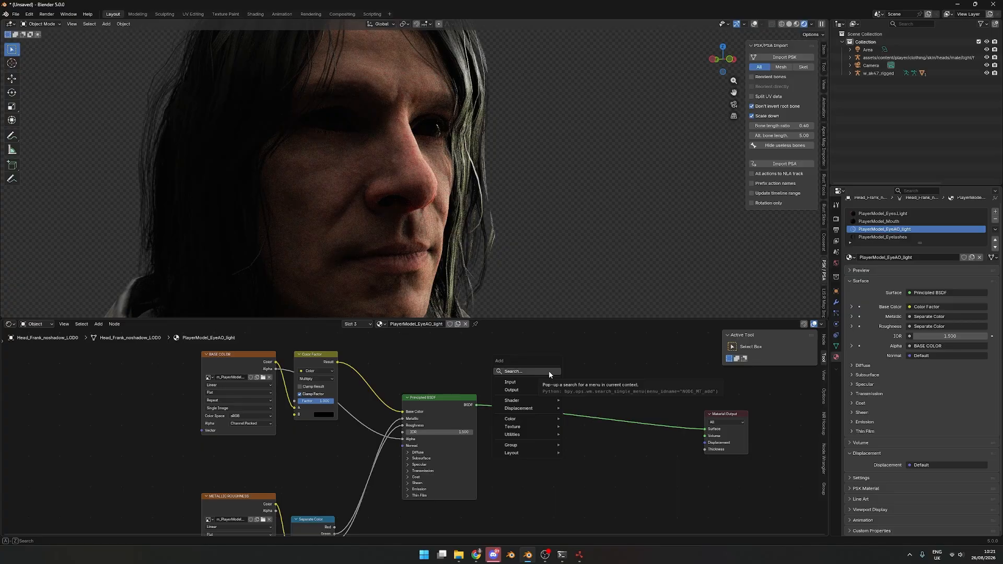
click(549, 371)
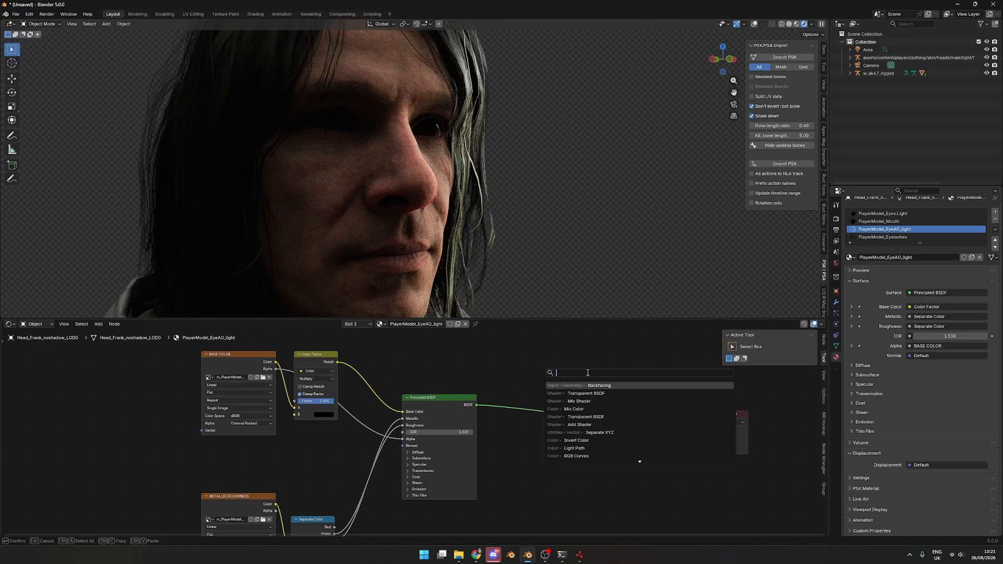
text(add)
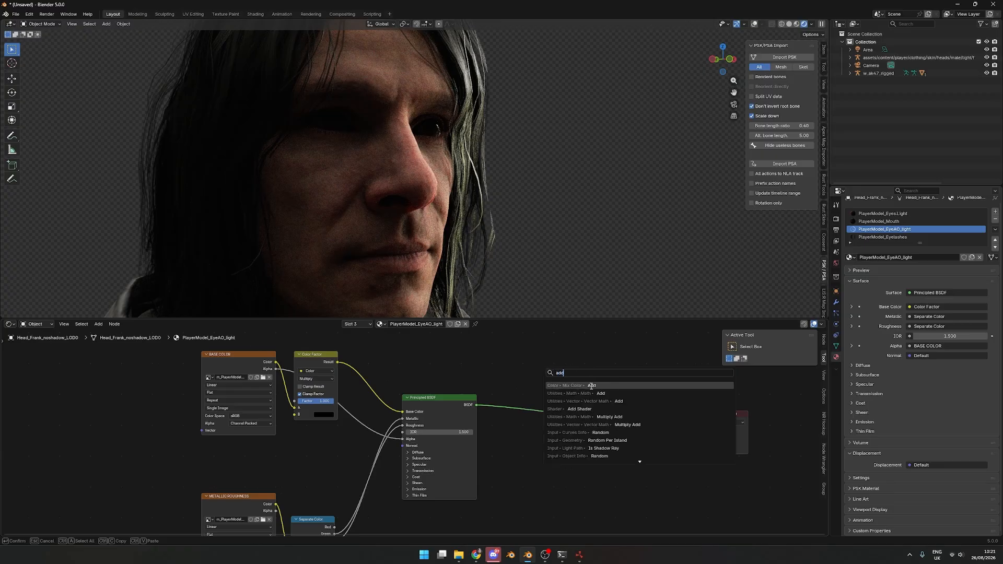
click(585, 409)
click(645, 428)
- Add a Transparent BSDF node and connect it to the Add Shader's second shader input
key(shift+a)
click(533, 369)
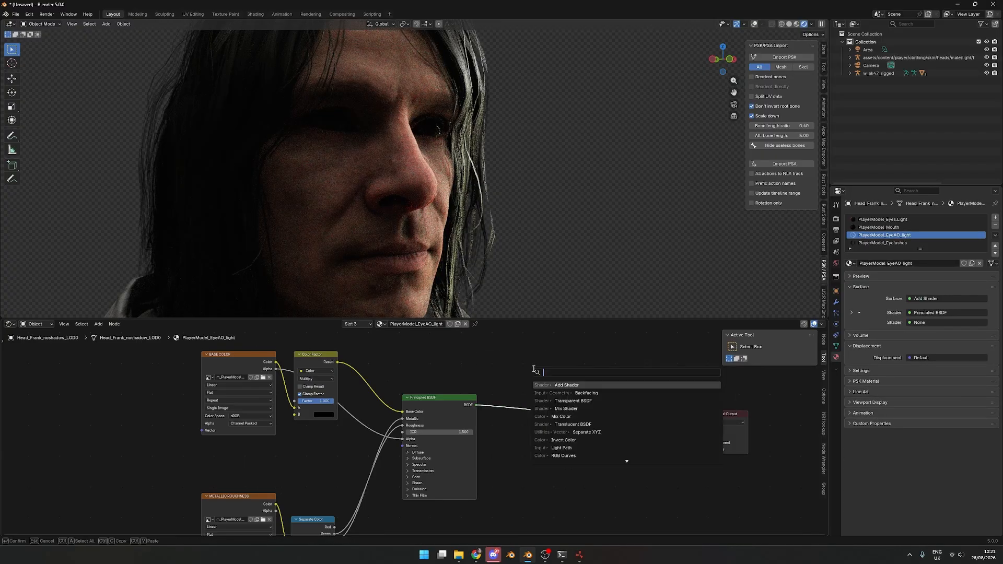
text(tran)
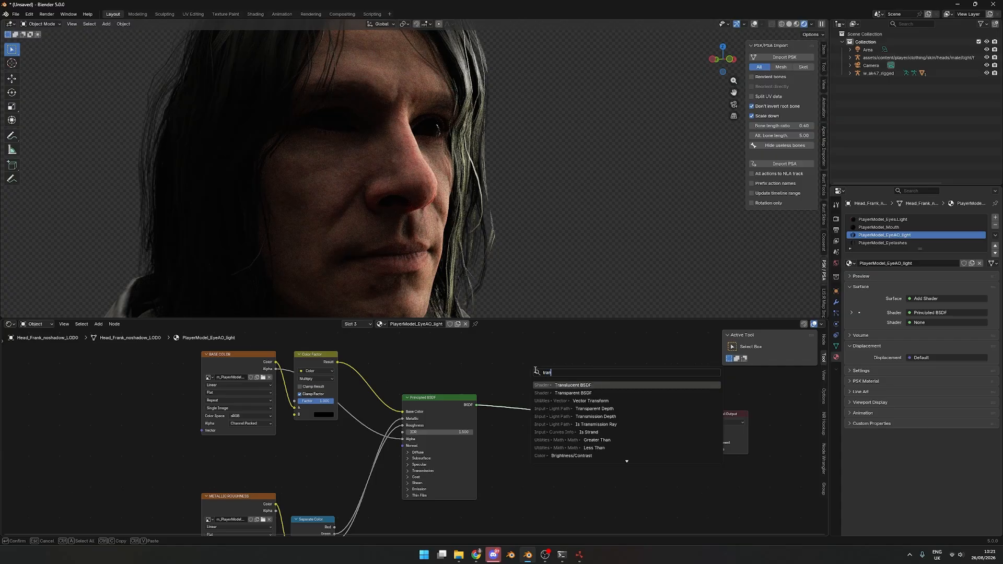
click(579, 393)
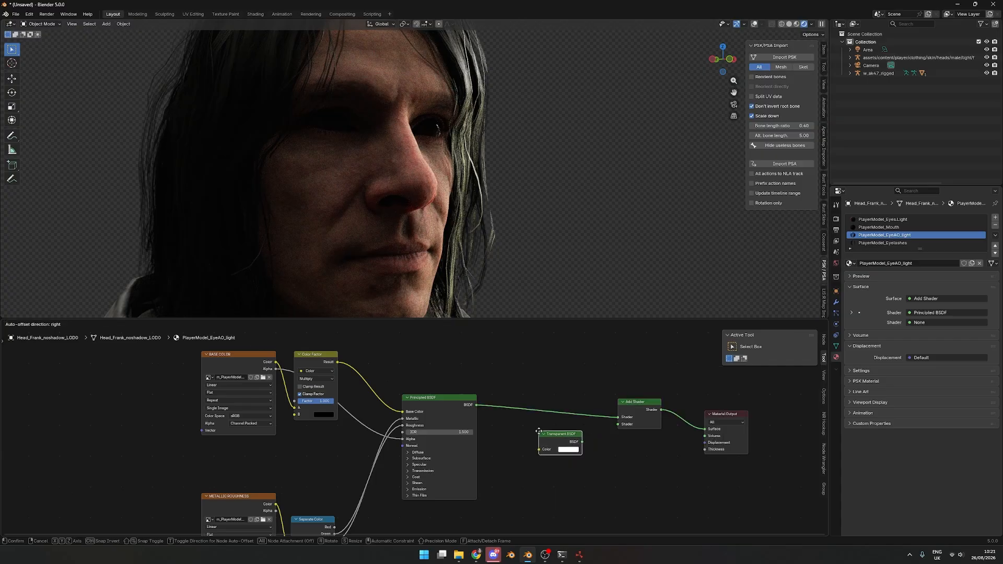
click(572, 440)
drag(581, 442, 618, 424)
click(568, 449)
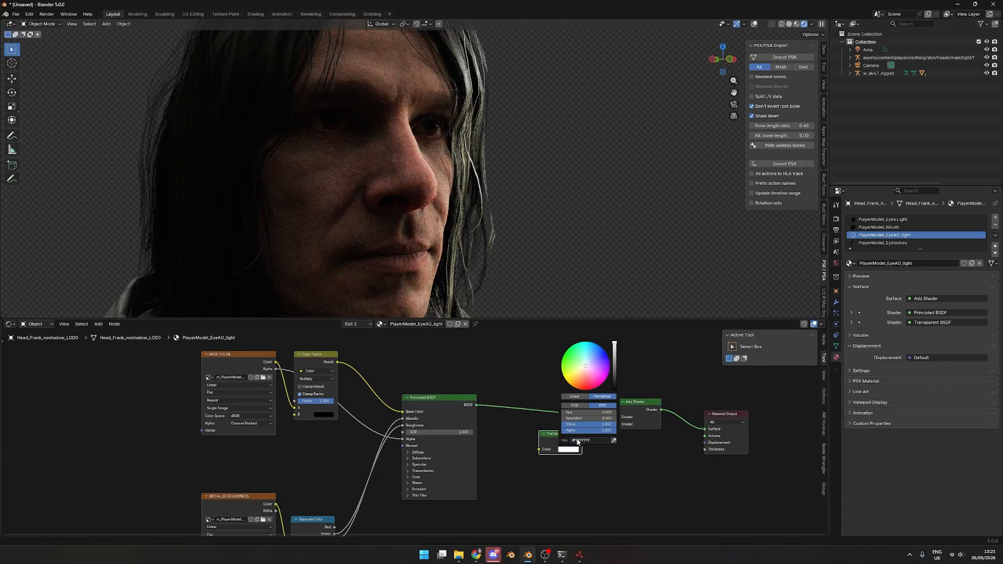
scroll(543, 173, up, 3)
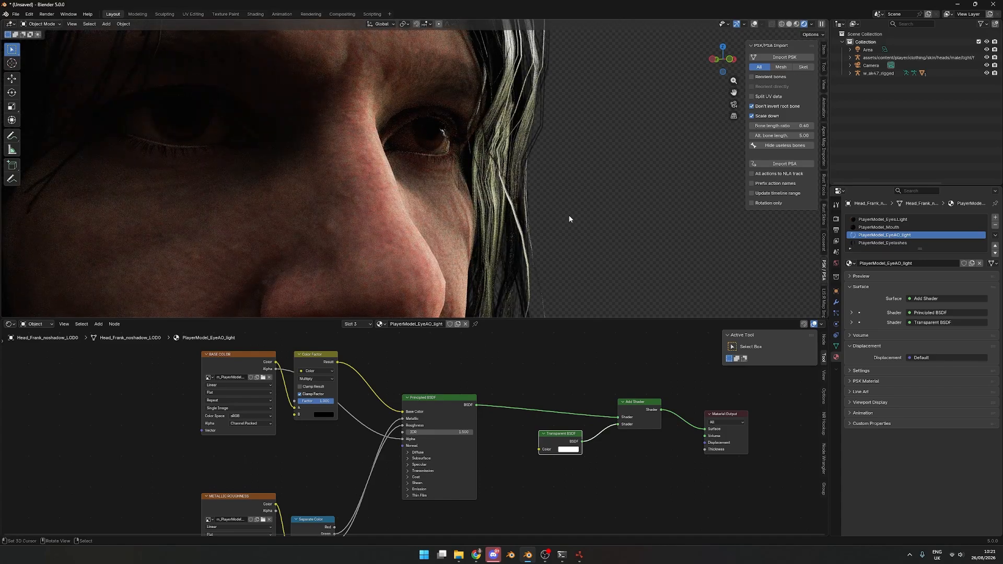
- Show the viewport overlays, select the character's armature and switch it to Pose Mode
scroll(569, 219, down, 6)
middle_drag(584, 249, 560, 214)
scroll(516, 213, down, 3)
middle_drag(470, 219, 447, 162)
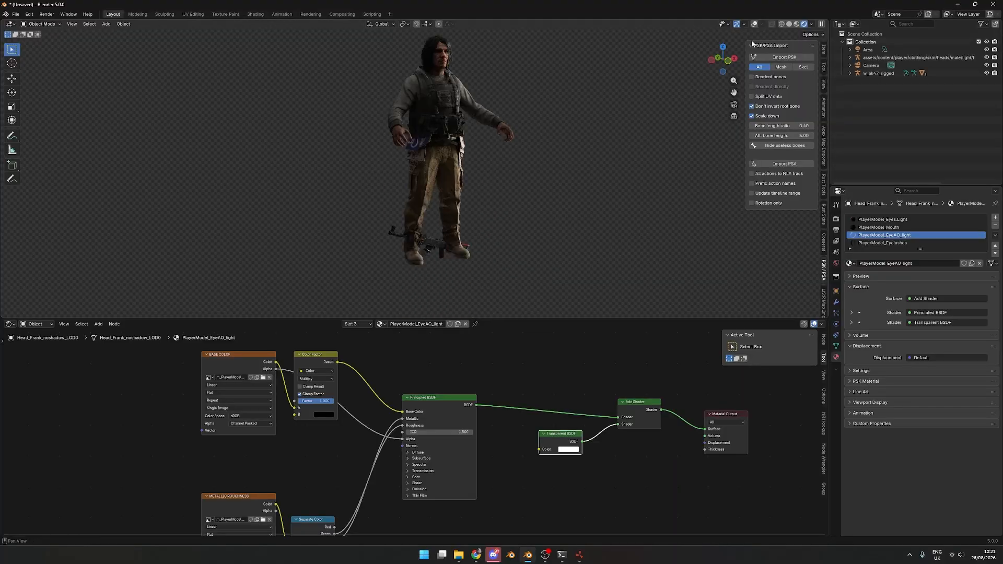
click(502, 139)
right_click(503, 139)
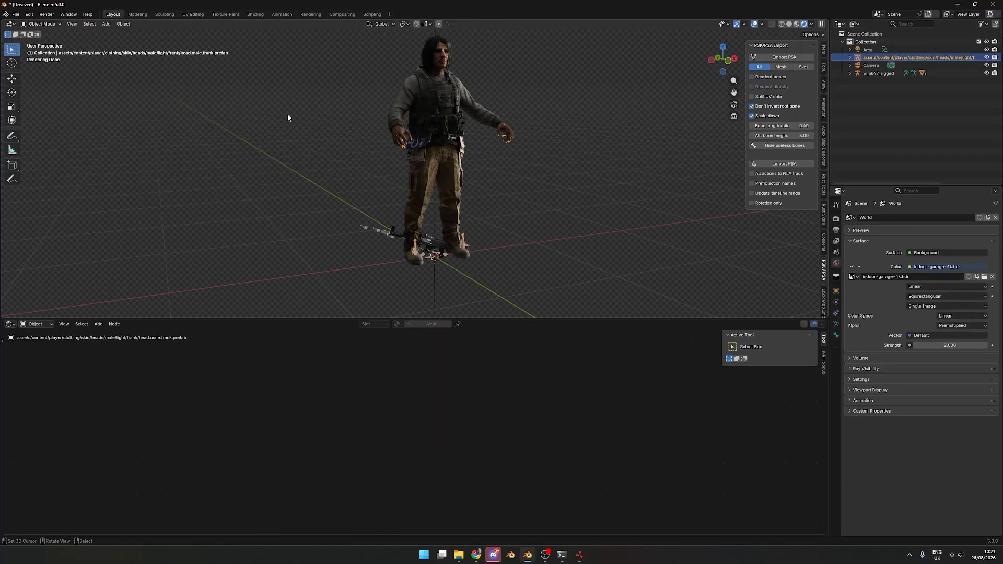
click(41, 24)
click(45, 49)
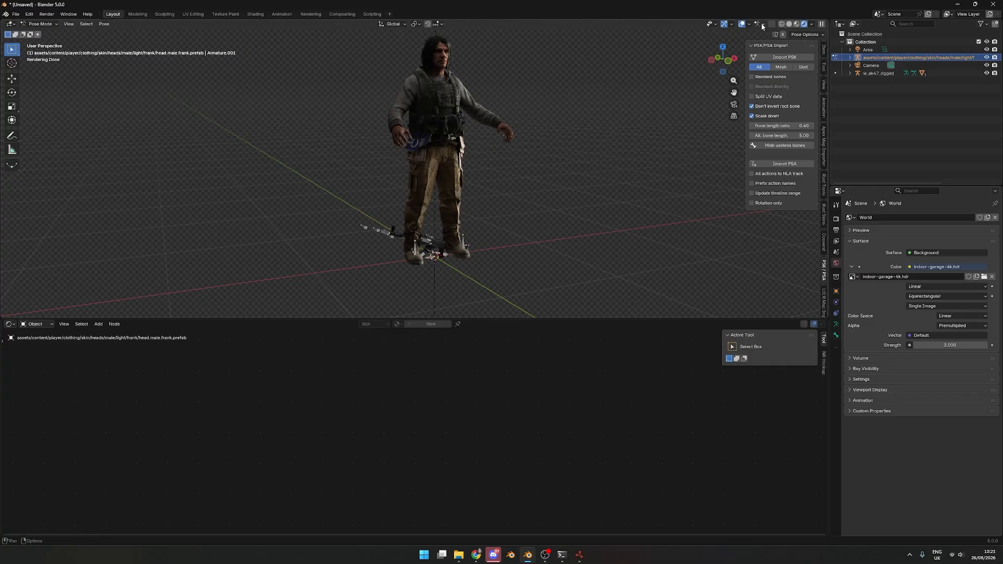
- Set the character's armature to display In Front so its bones draw over the clothing
click(837, 324)
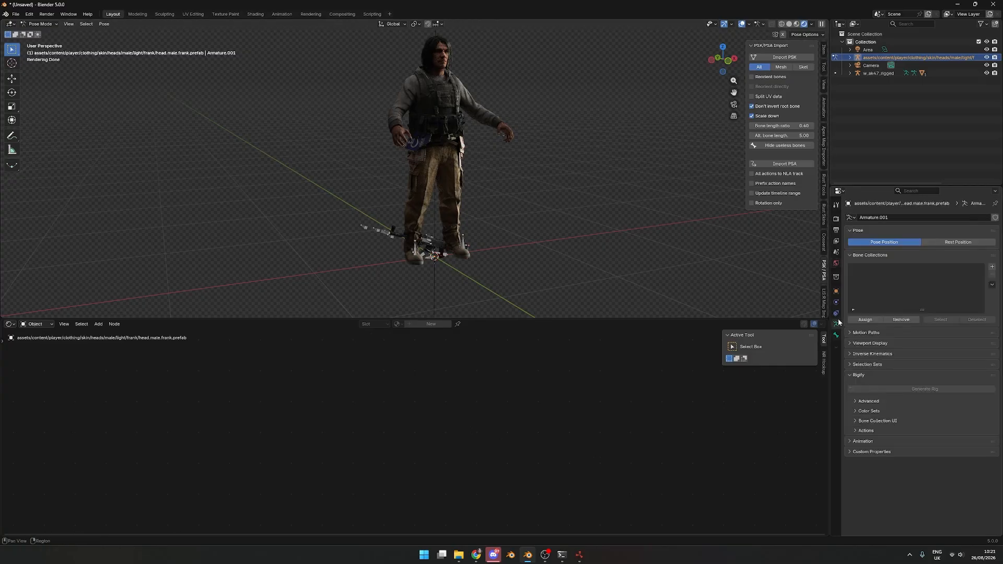
click(871, 346)
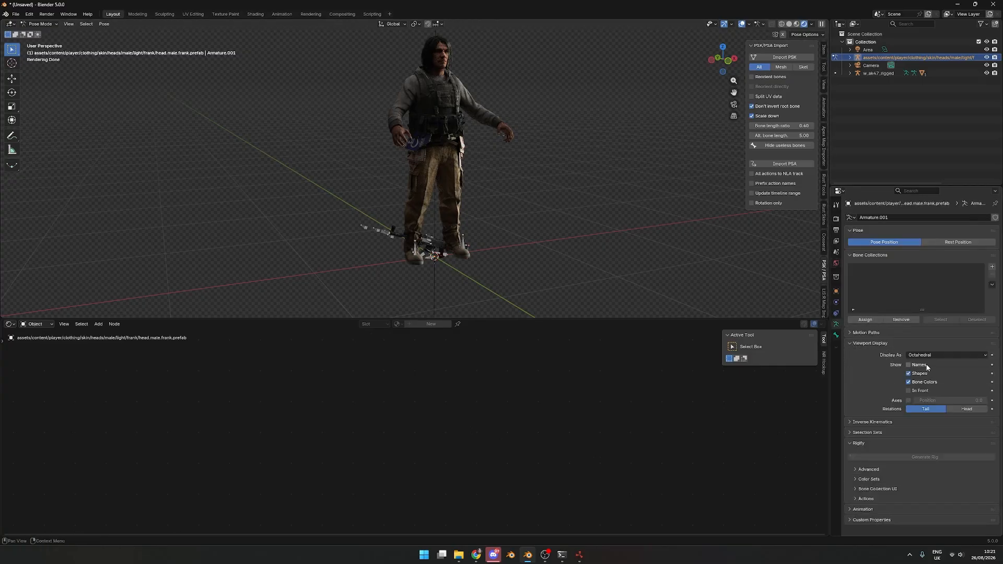
click(921, 392)
shift+middle_drag(522, 172, 485, 252)
scroll(470, 230, up, 7)
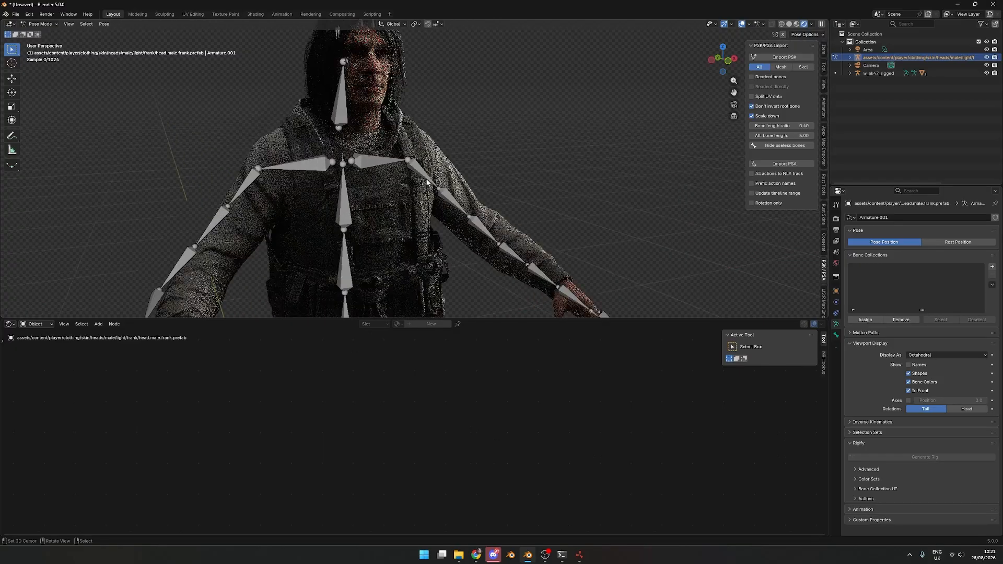
- Try rotating the character's left upper-arm twist and upper-arm bones to test the rig, cancelling each rotation
right_click(375, 160)
scroll(500, 198, down, 4)
key(r)
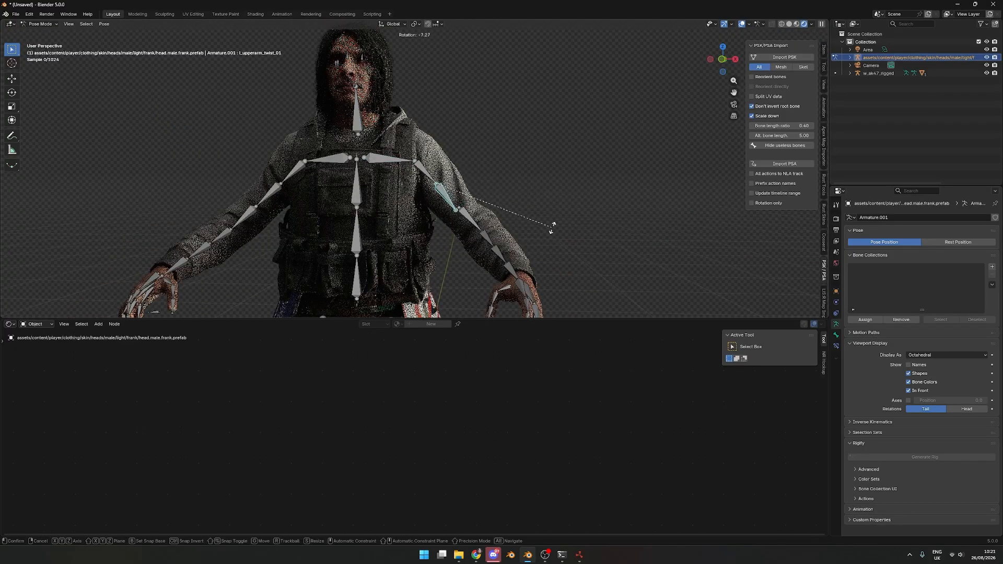
key(Escape)
right_click(417, 176)
key(r)
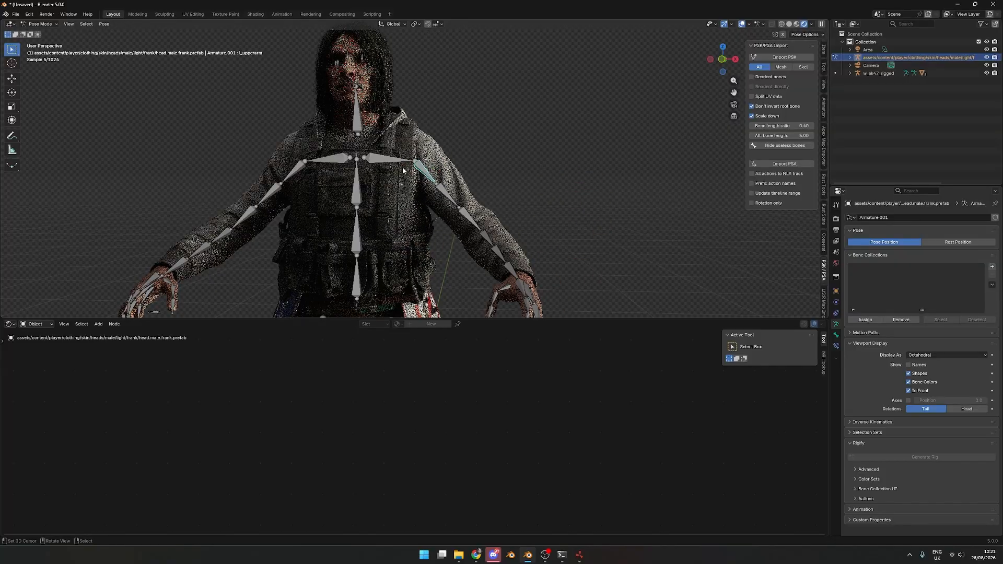
key(Escape)
- Return to Object Mode and move the w_ak47_rigged rifle from the floor to beside the character's left hand
drag(733, 81, 503, 175)
shift+middle_drag(504, 261, 513, 199)
click(742, 24)
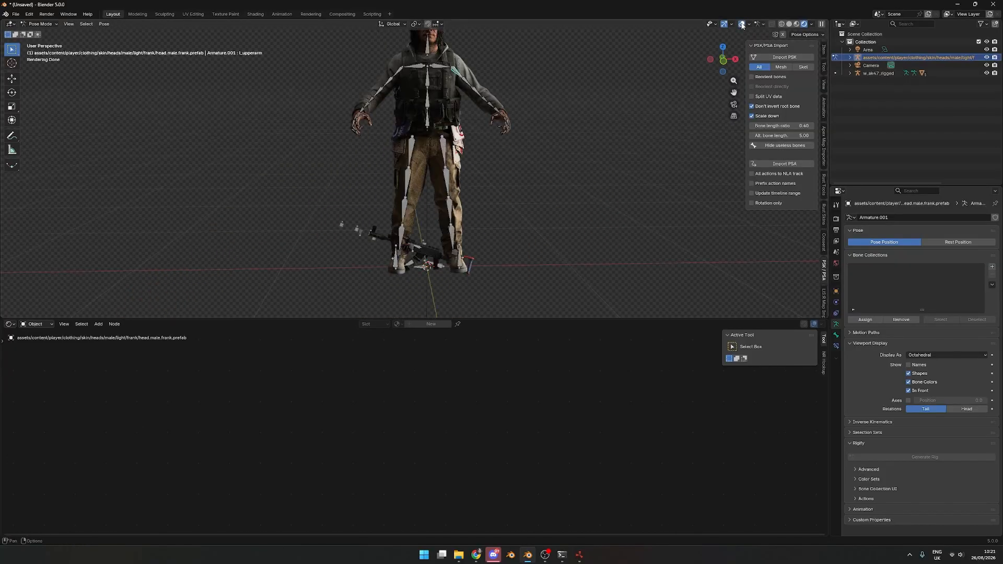
click(40, 24)
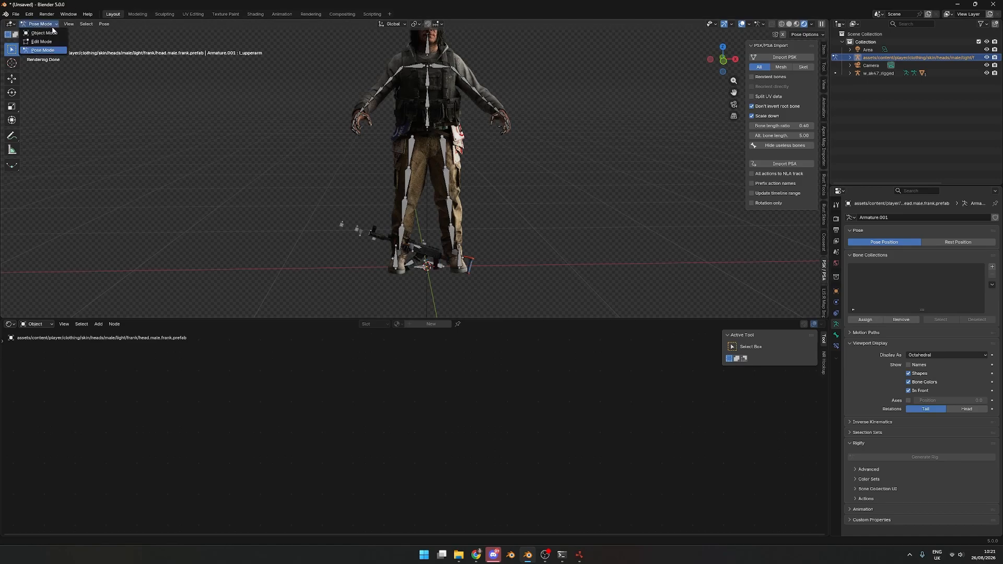
click(40, 32)
right_click(443, 268)
key(g)
click(563, 157)
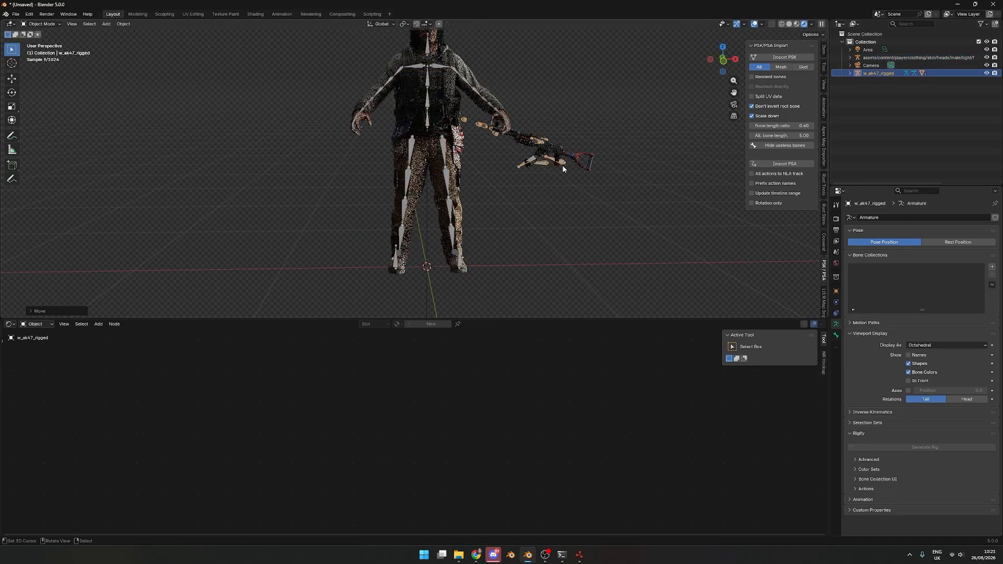
- Rotate the rifle freely so its stock faces the hand and its barrel points outward, and hide the viewport overlays
key(r)
key(r)
click(667, 197)
right_click(599, 232)
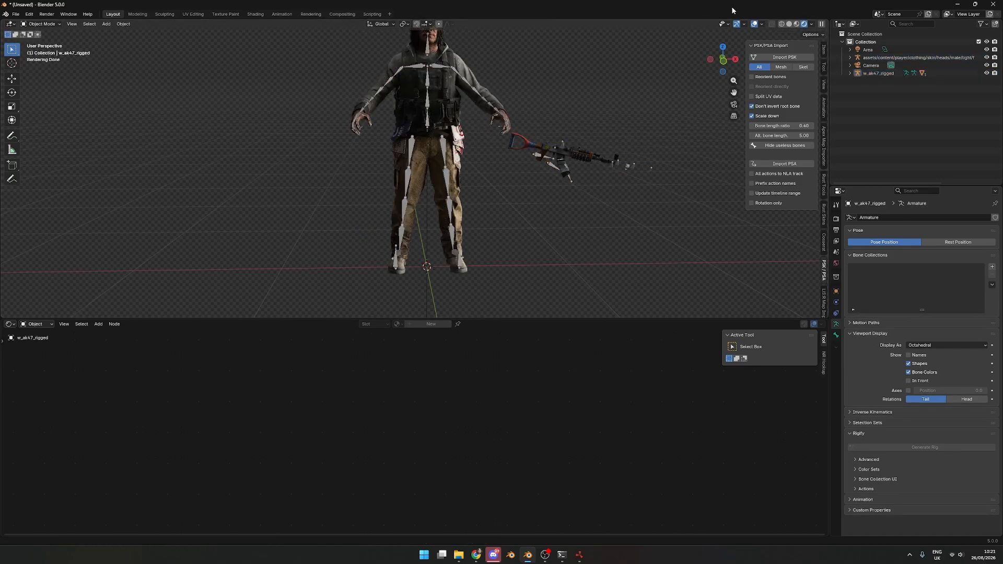
click(753, 25)
- Examine the rendered character and rifle up close, from several angles and at full height
shift+middle_drag(485, 186, 612, 253)
middle_drag(557, 222, 578, 228)
shift+middle_drag(578, 228, 514, 203)
shift+middle_drag(414, 144, 462, 185)
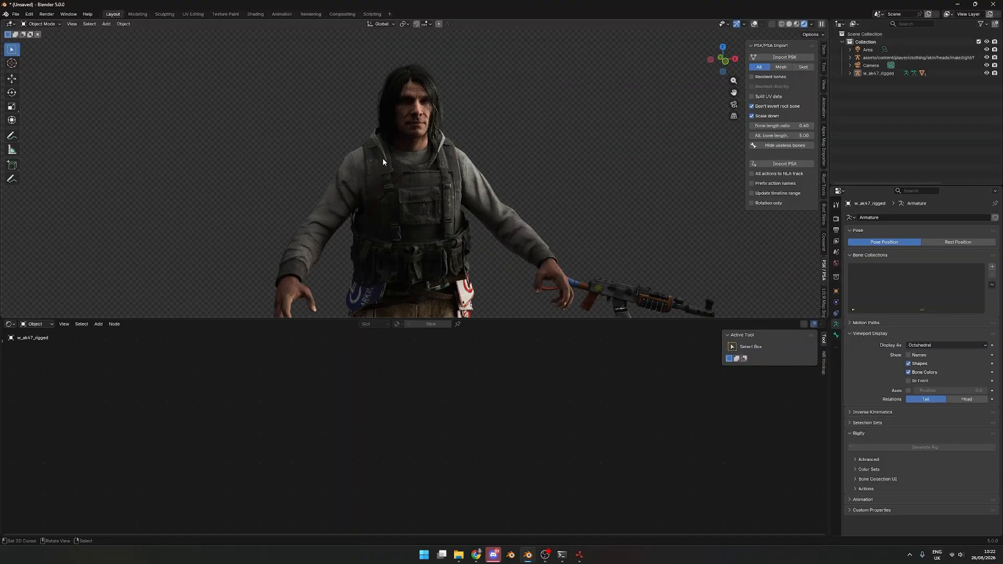
middle_drag(342, 155, 548, 163)
middle_drag(367, 180, 527, 156)
scroll(526, 222, down, 3)
middle_drag(525, 222, 523, 158)
scroll(559, 209, down, 3)
middle_drag(558, 234, 547, 231)
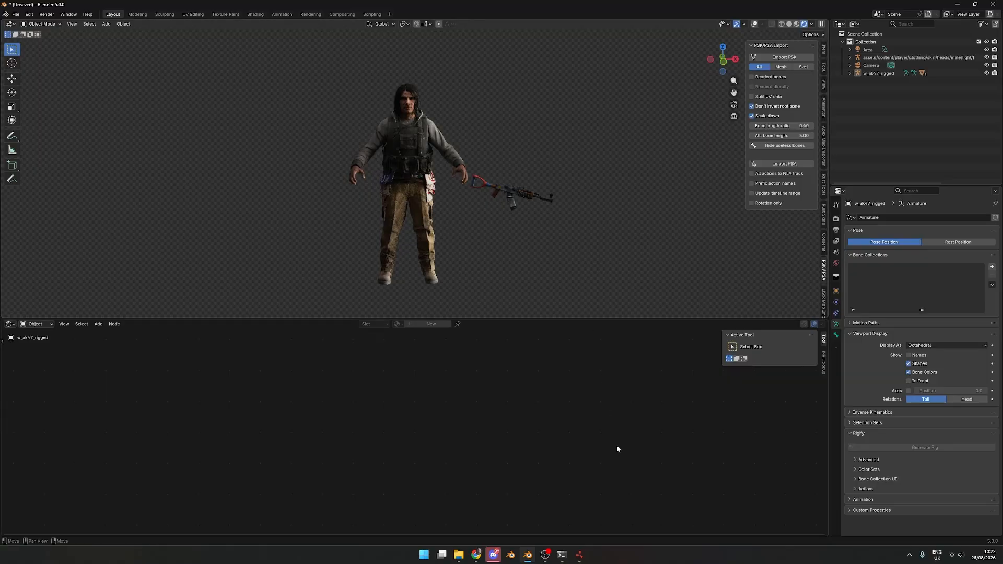
- Switch to Rust Asset Exporter and load the newest vitalrust 2x monthly map file from the Downloads folder
click(586, 546)
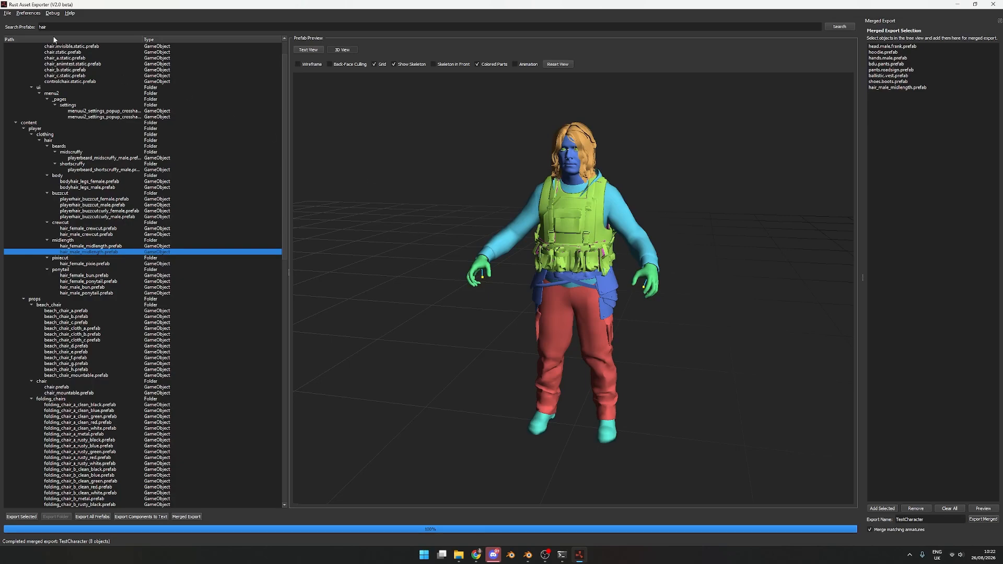
click(8, 13)
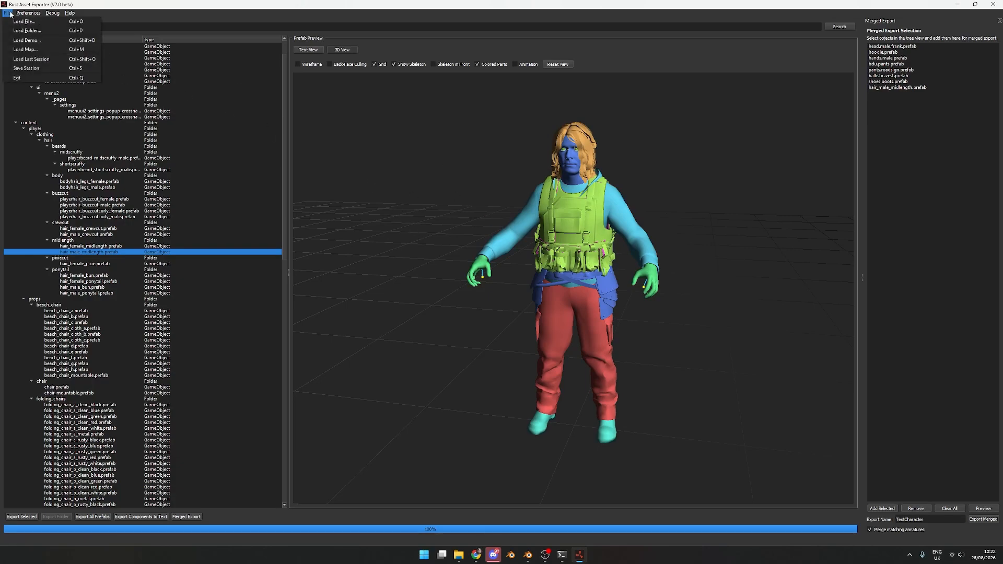
click(37, 50)
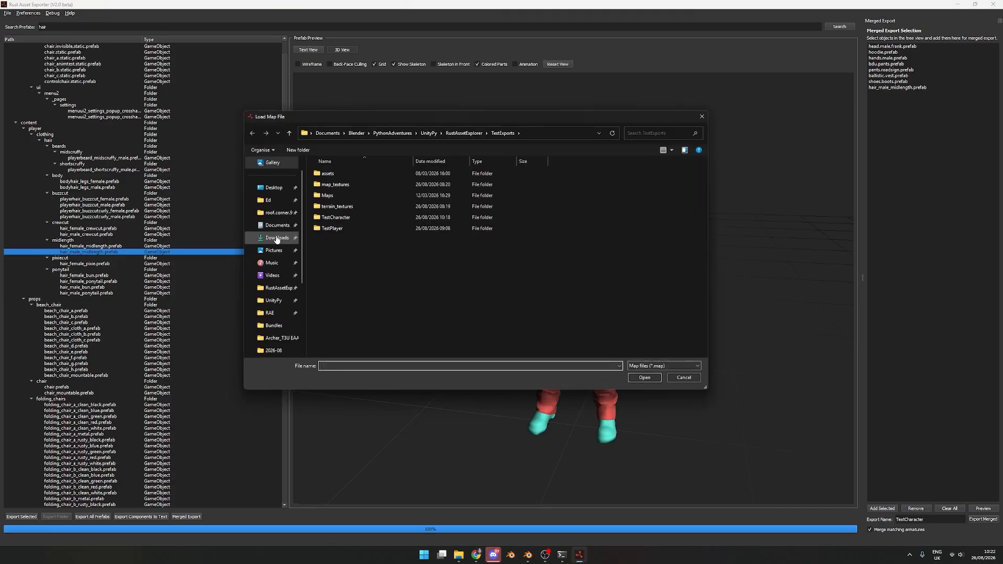
click(276, 238)
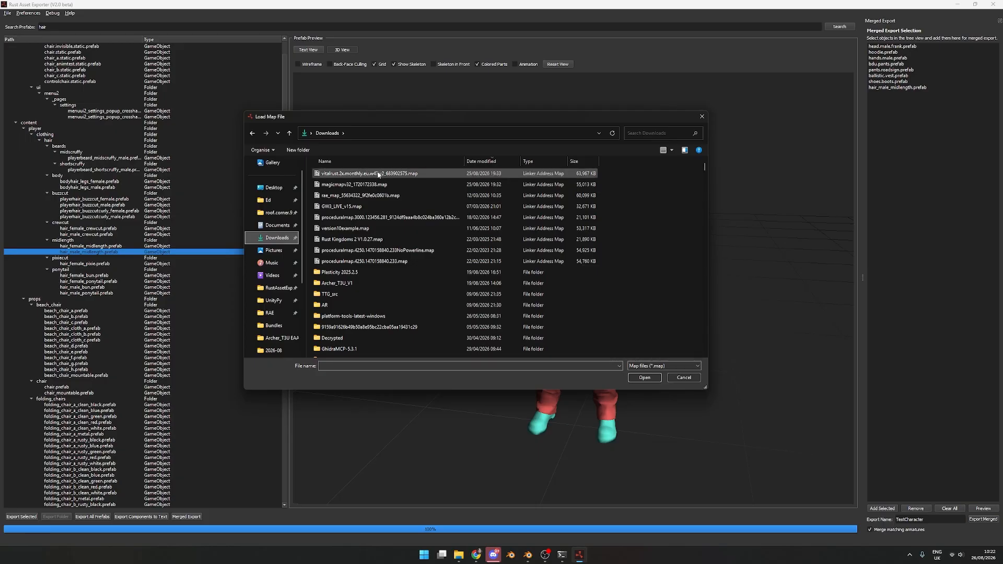
double_click(361, 174)
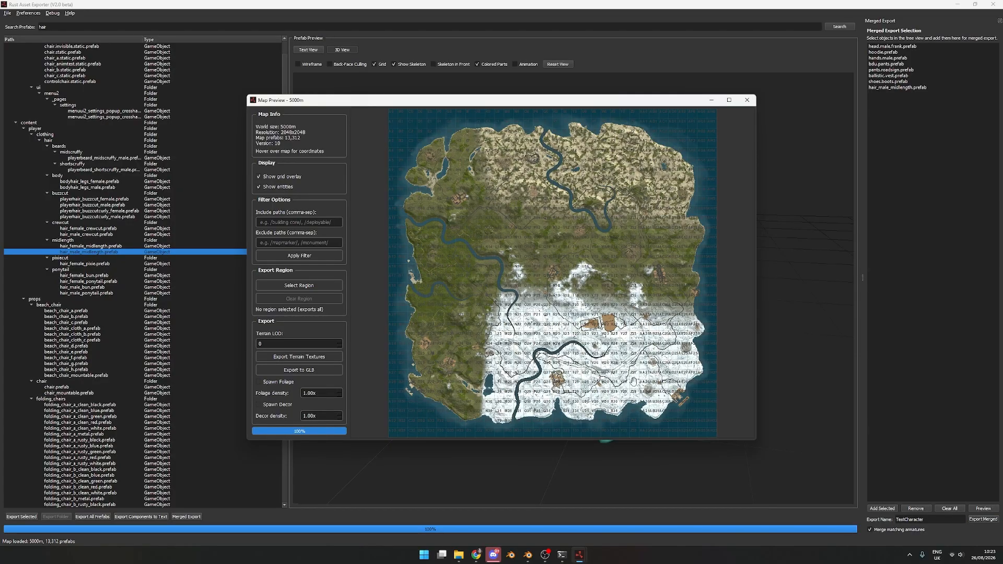
- Enlarge the Map Preview window to give the map more room
scroll(638, 323, up, 2)
drag(572, 300, 622, 370)
scroll(622, 370, down, 3)
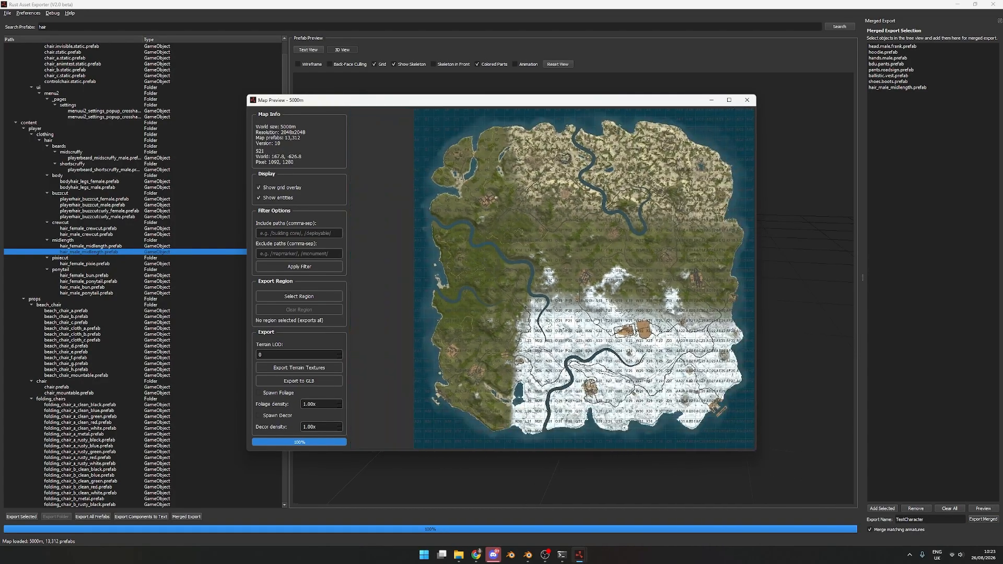
drag(594, 332, 589, 330)
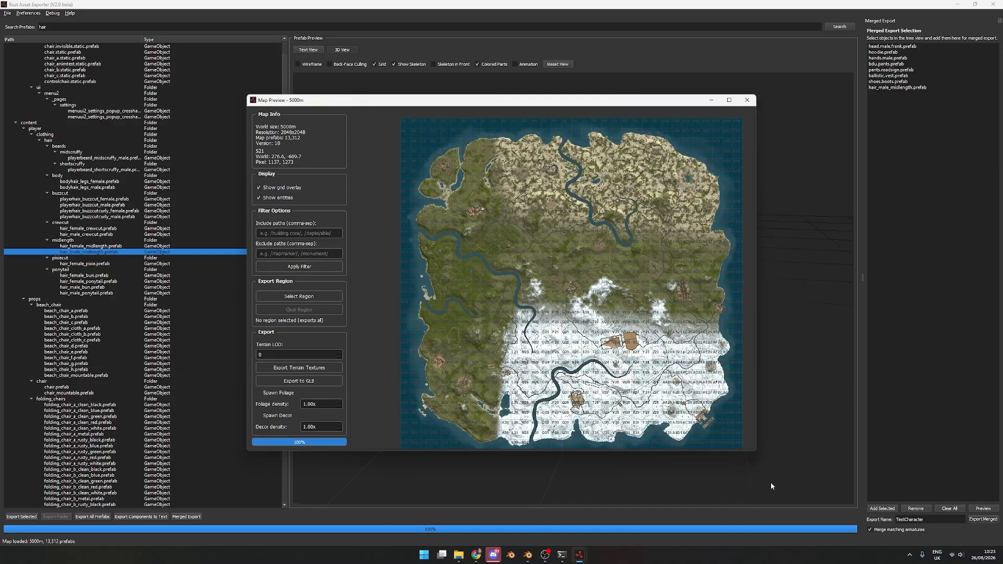
drag(756, 454, 819, 474)
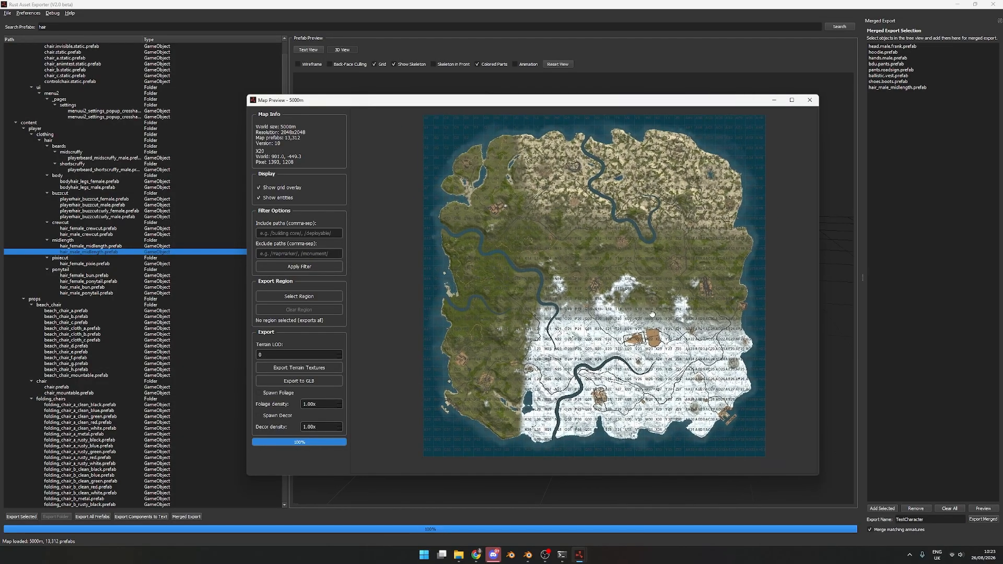
drag(642, 322, 641, 325)
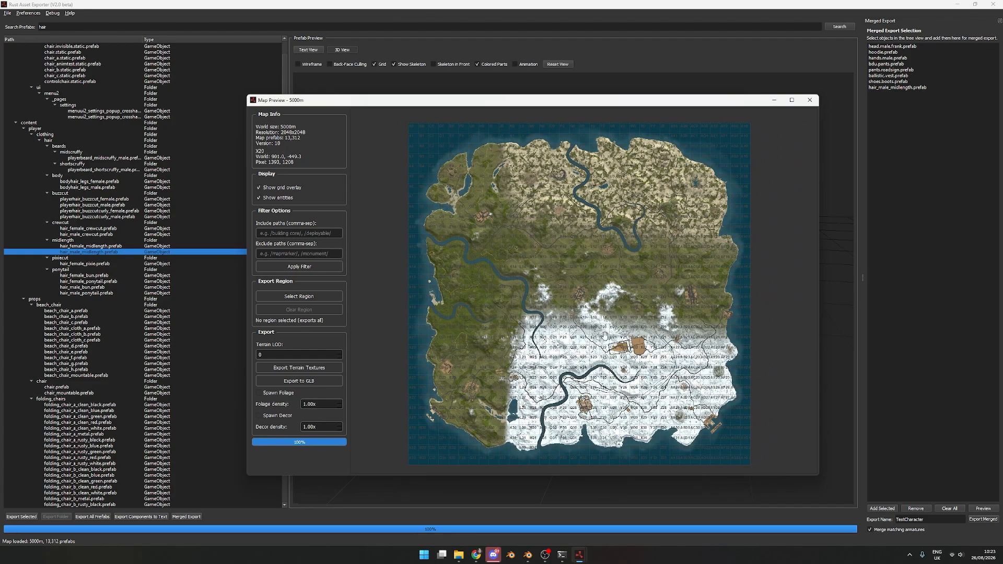
- Examine the loaded map's terrain, rivers, roads and monuments in the preview, both overall and in detail
scroll(605, 334, up, 4)
scroll(566, 338, down, 4)
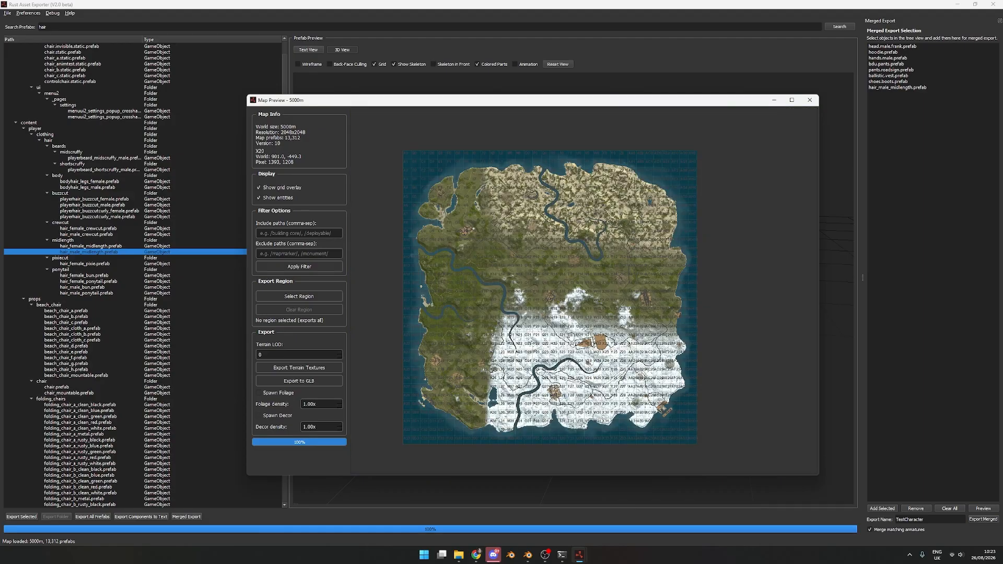
scroll(570, 338, up, 1)
drag(529, 390, 553, 395)
drag(685, 439, 618, 302)
scroll(671, 341, up, 6)
scroll(568, 274, down, 6)
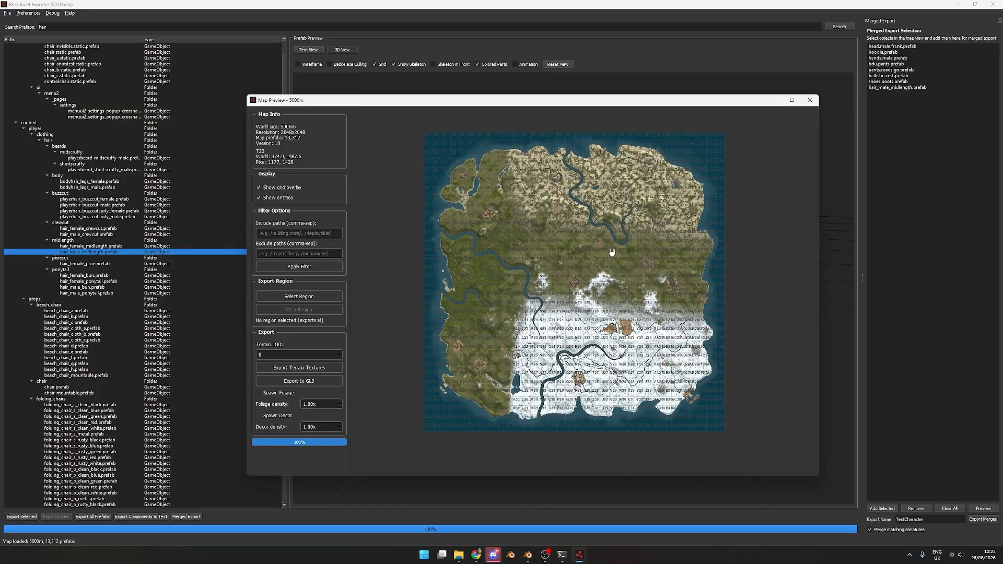
scroll(533, 300, up, 3)
scroll(595, 321, up, 2)
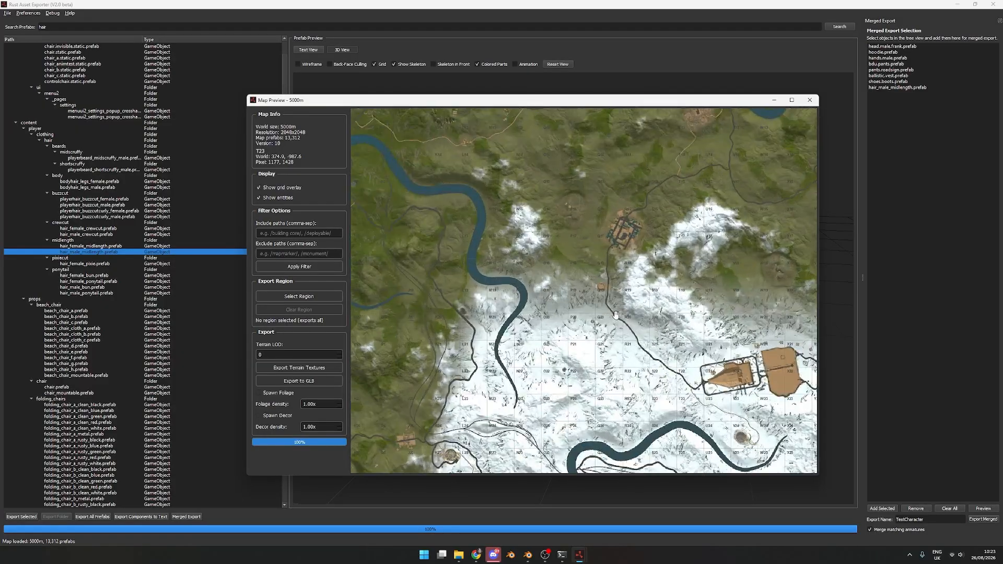
drag(675, 300, 530, 349)
drag(625, 312, 679, 333)
scroll(552, 336, down, 3)
drag(552, 336, 567, 305)
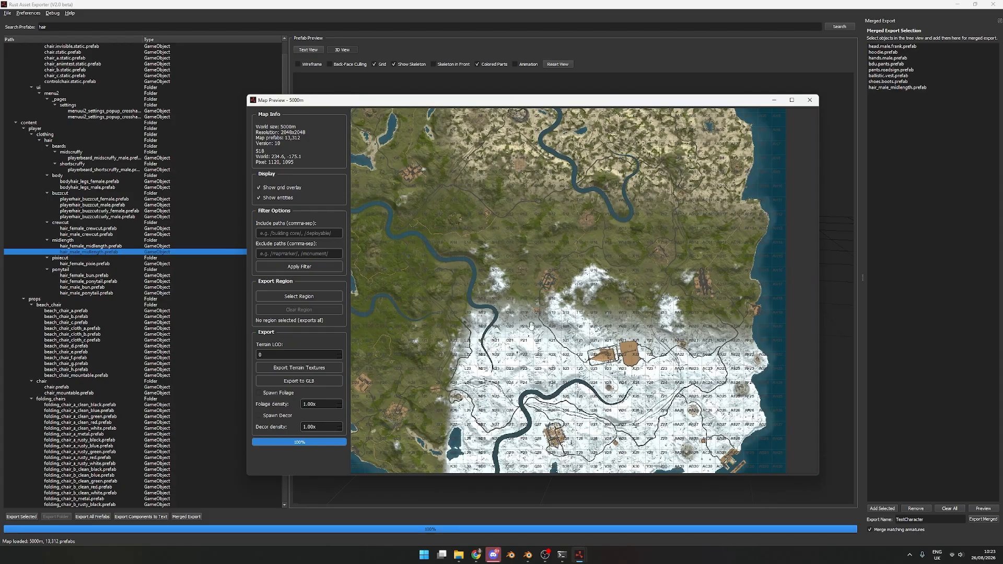
- Select an export region around the snow-biome monument near AB26, about X 1317 to 1729 and Z -1504 to -1182
scroll(694, 414, up, 5)
drag(636, 418, 547, 346)
scroll(582, 364, up, 2)
drag(628, 347, 615, 361)
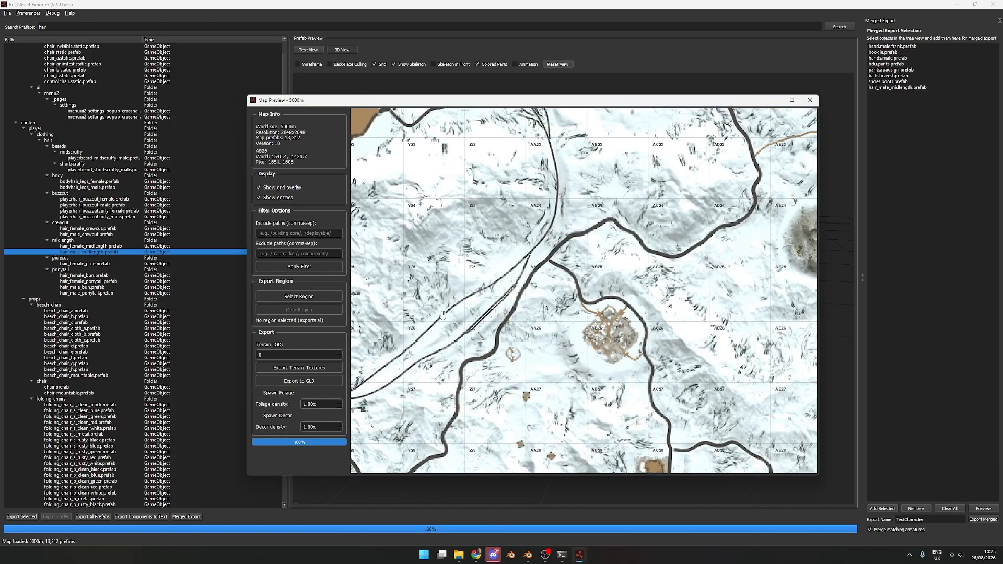
scroll(680, 353, up, 2)
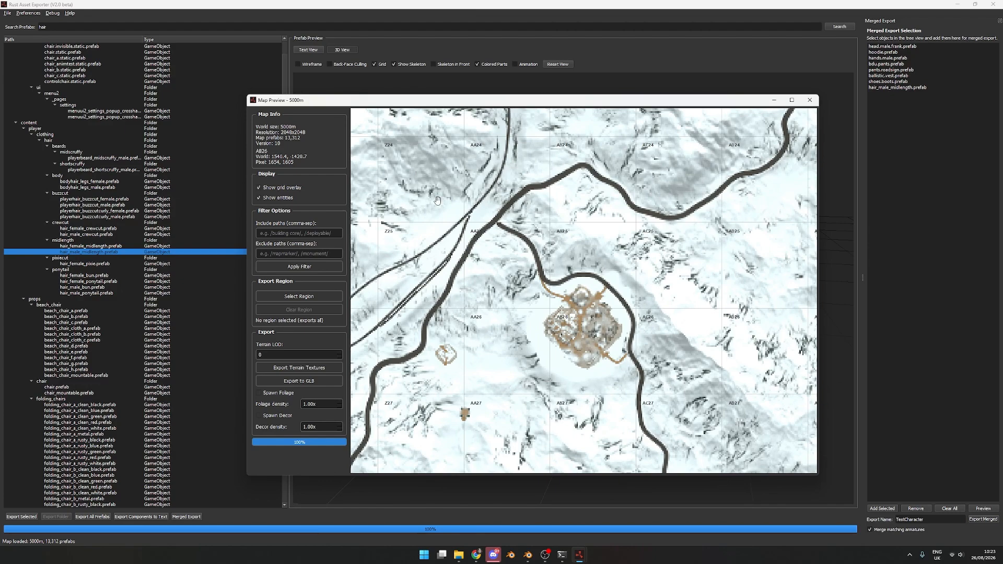
click(320, 298)
drag(460, 224, 704, 416)
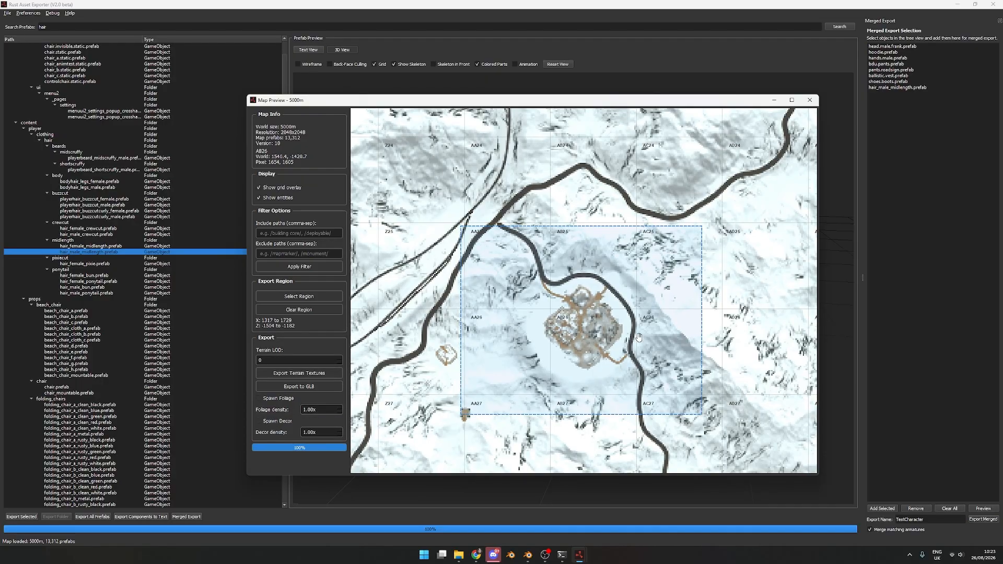
- Enable foliage and decor spawning for the region export, with foliage density 0.50x and decor density 0.20x
scroll(632, 357, down, 4)
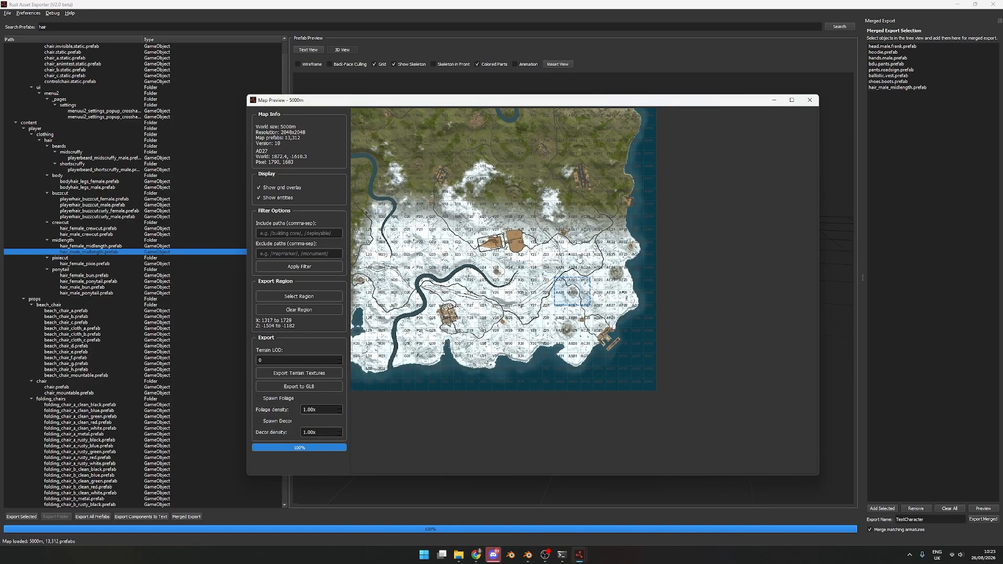
scroll(560, 313, up, 5)
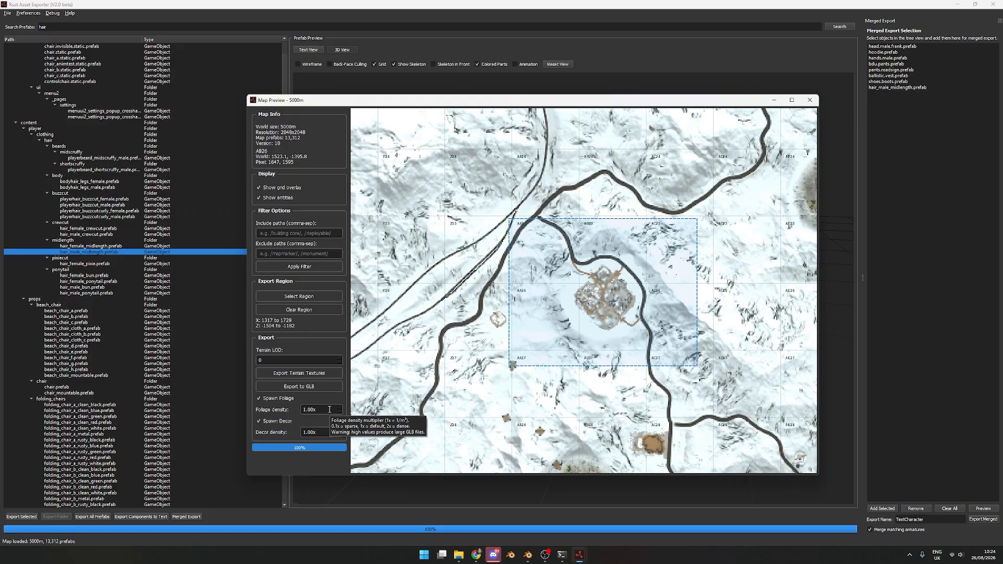
double_click(330, 409)
key(Tab)
key(Tab)
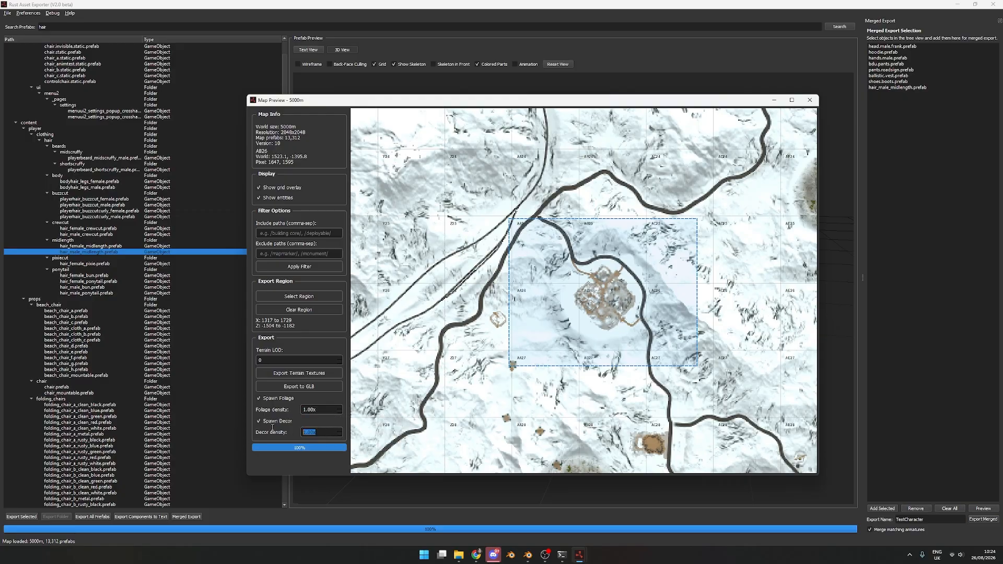
key(BackSpace)
text(.2)
key(Return)
key(shift+Tab)
key(shift+Tab)
text(0.5)
key(Return)
scroll(678, 330, up, 3)
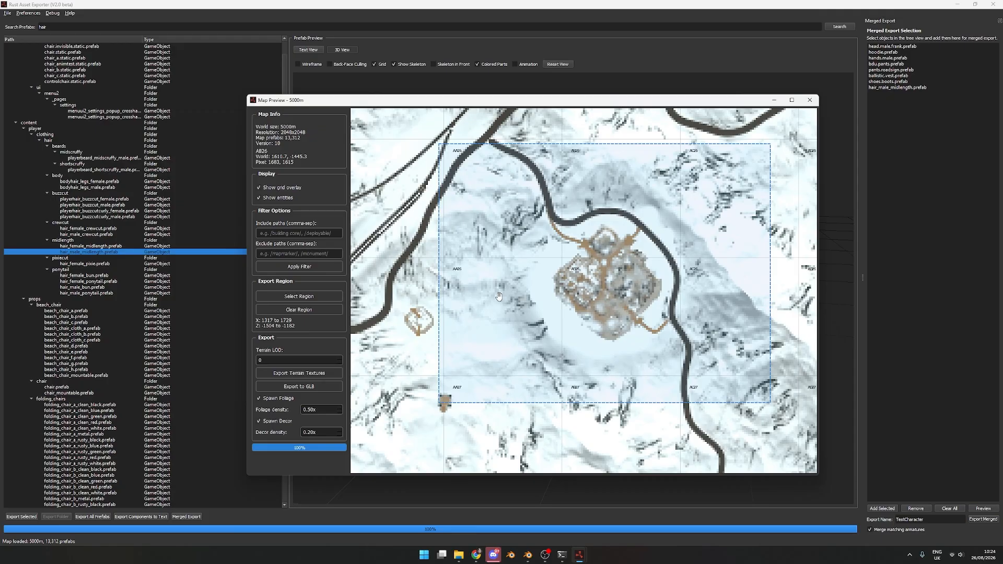
- Enter "tunnel" as the path to exclude from the map
click(302, 251)
scroll(685, 268, down, 5)
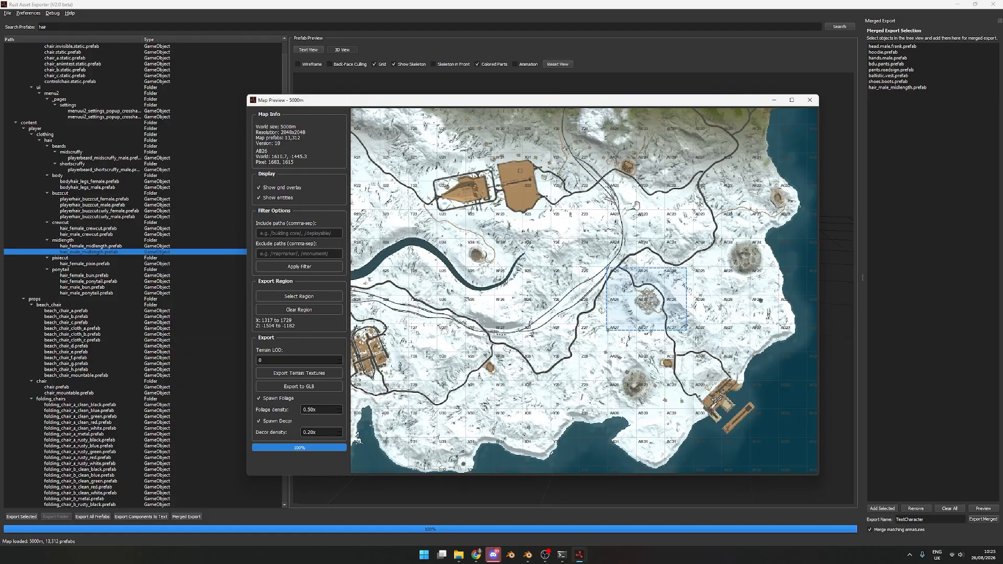
scroll(632, 303, up, 3)
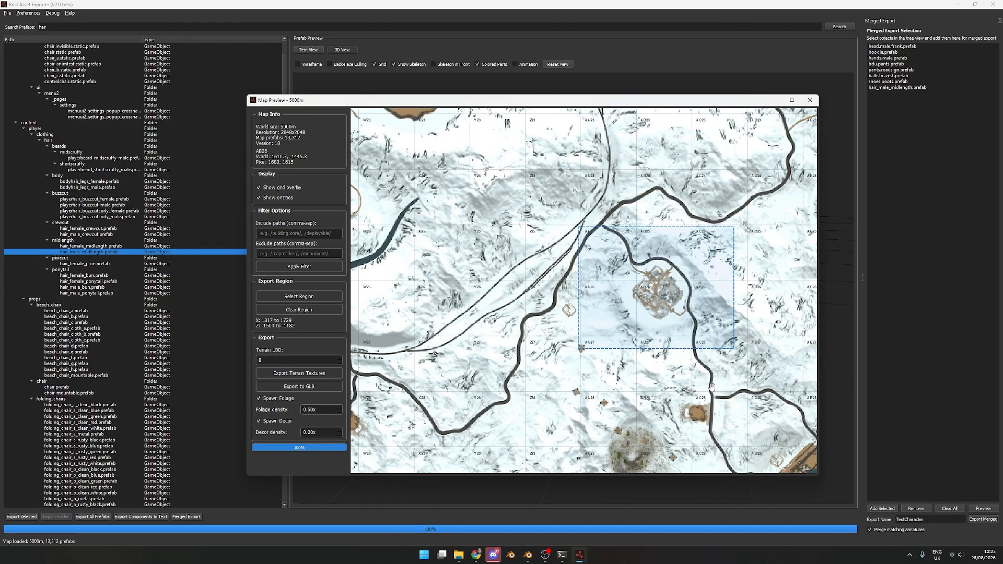
scroll(653, 235, down, 4)
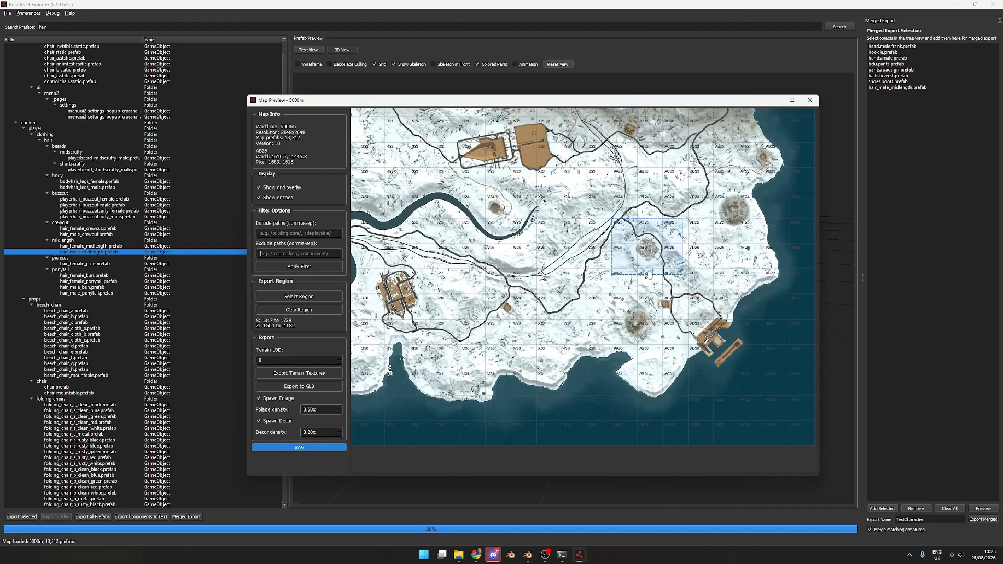
scroll(650, 276, up, 5)
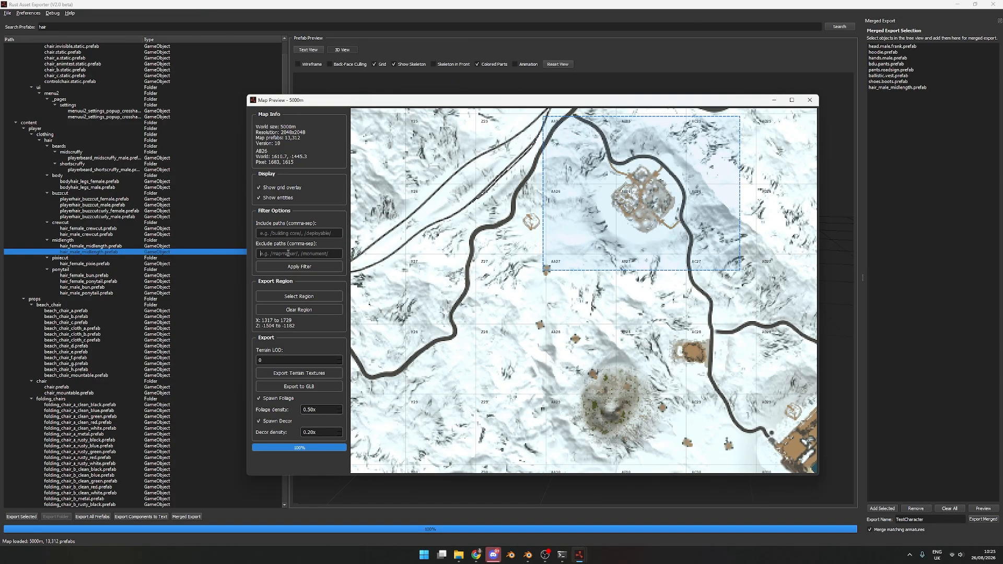
text(tunnel)
scroll(465, 261, down, 1)
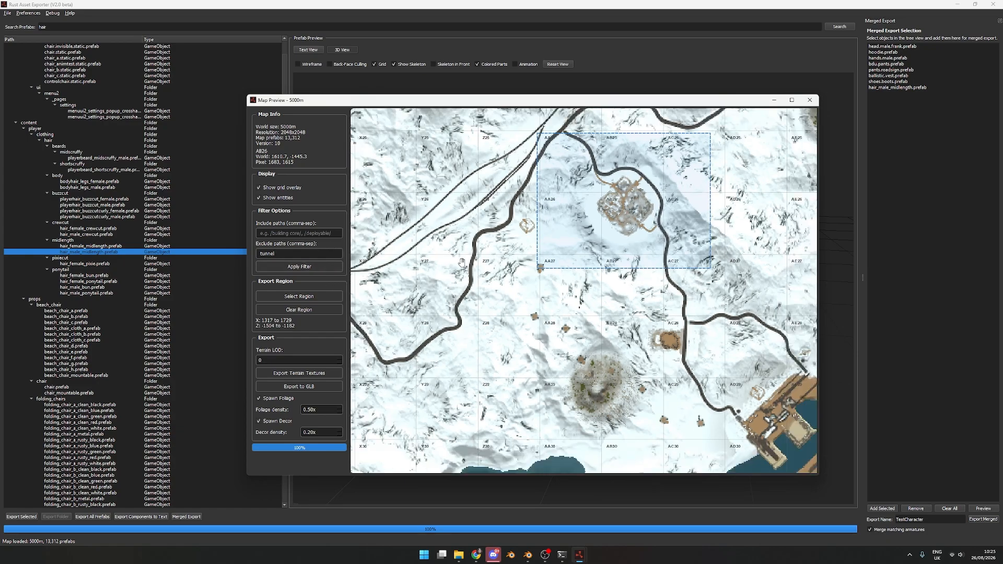
- Export the selected map region to GLB into the TestExports folder
mouse_move(644, 265)
mouse_down()
mouse_move(617, 308)
mouse_move(650, 276)
mouse_up()
scroll(571, 285, down, 2)
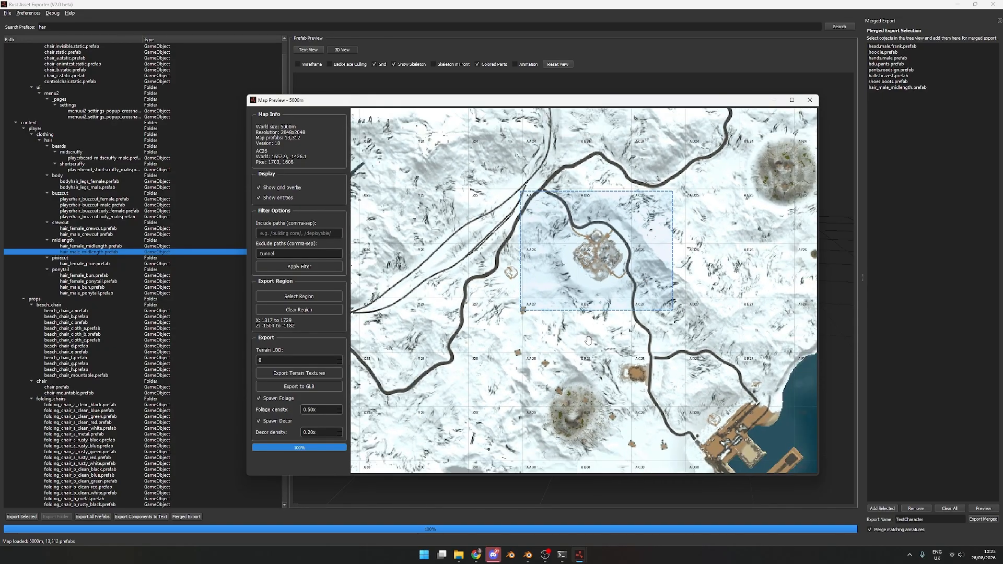
click(318, 387)
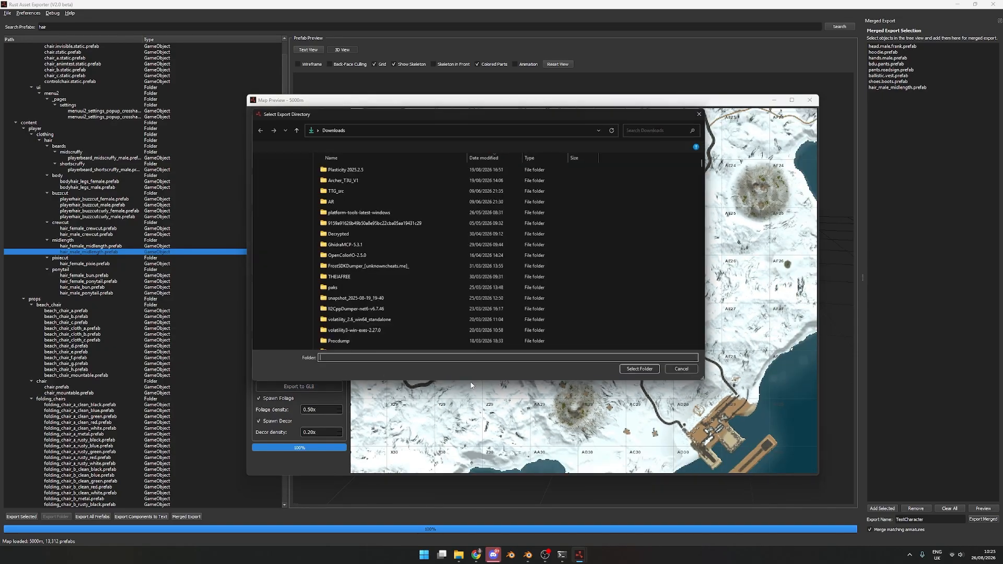
scroll(296, 300, down, 3)
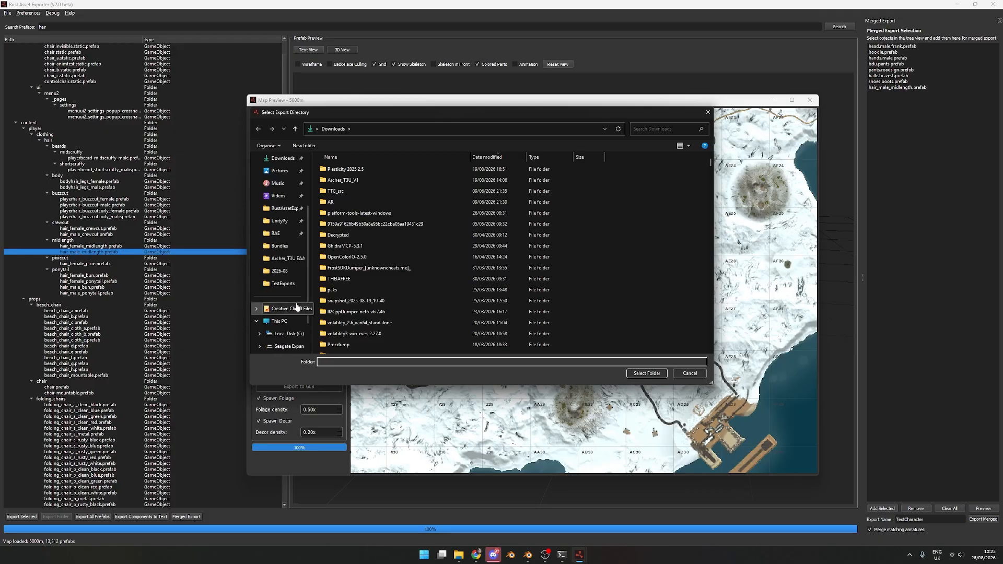
click(283, 283)
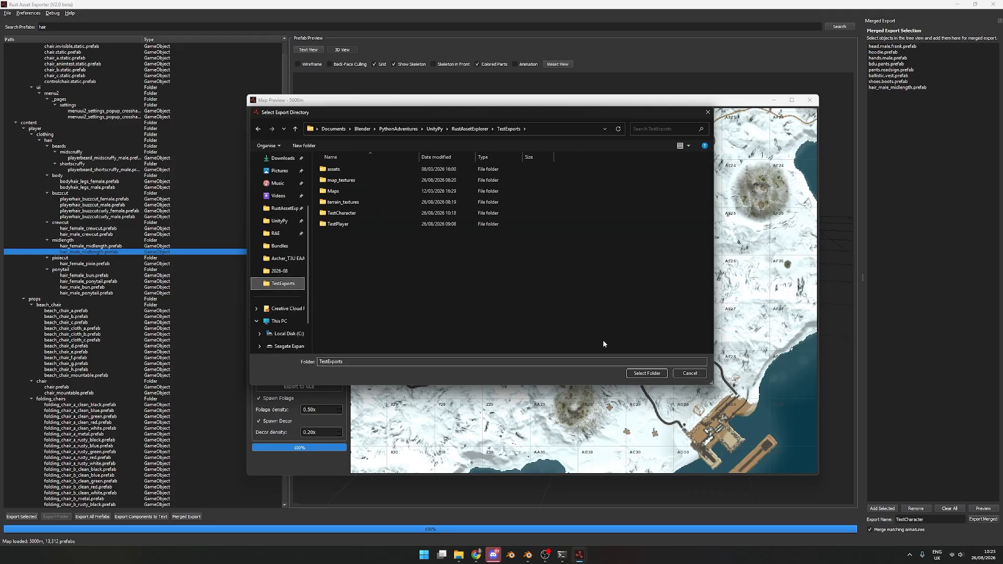
click(642, 374)
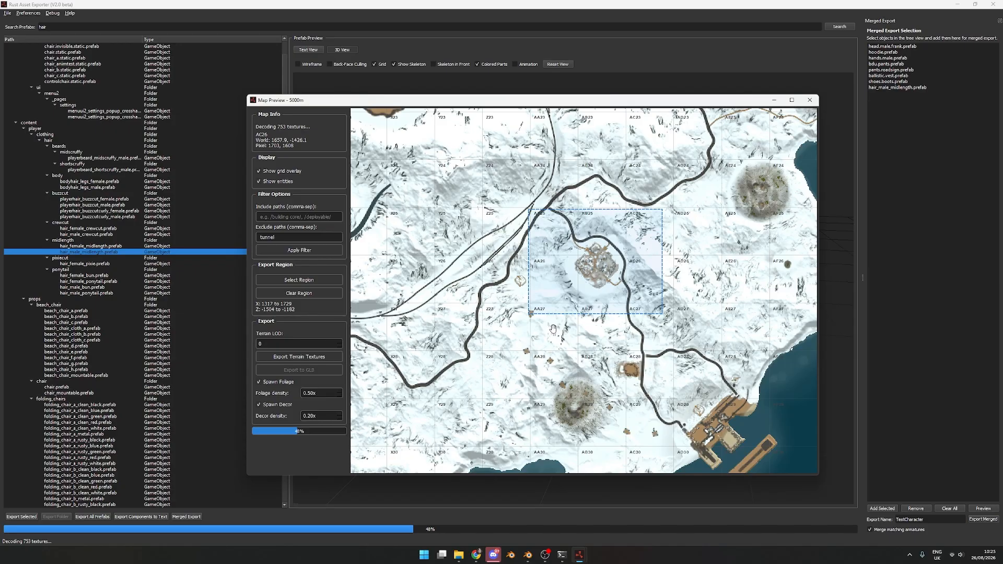
scroll(567, 228, down, 3)
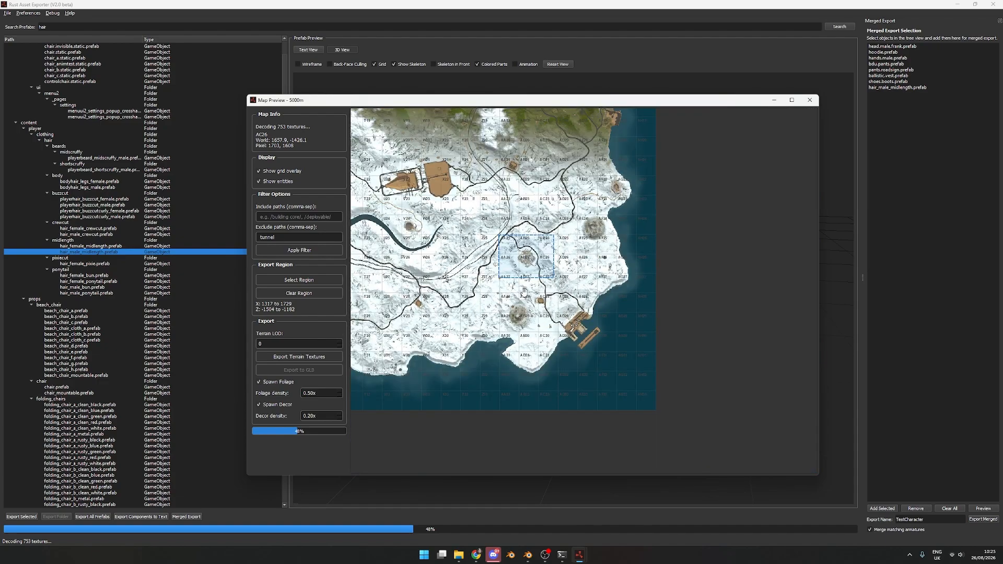
scroll(524, 293, down, 3)
scroll(657, 363, up, 2)
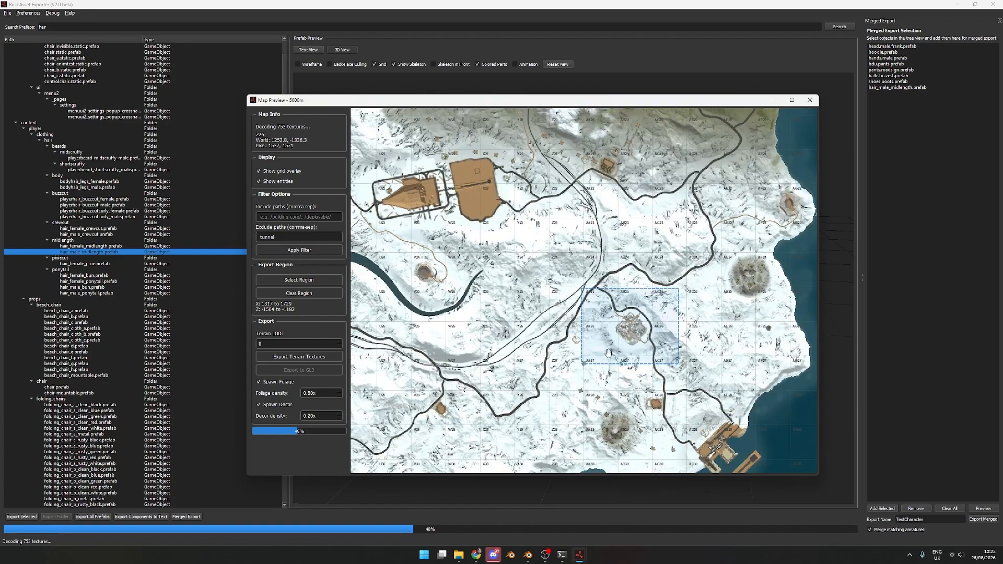
scroll(610, 354, up, 1)
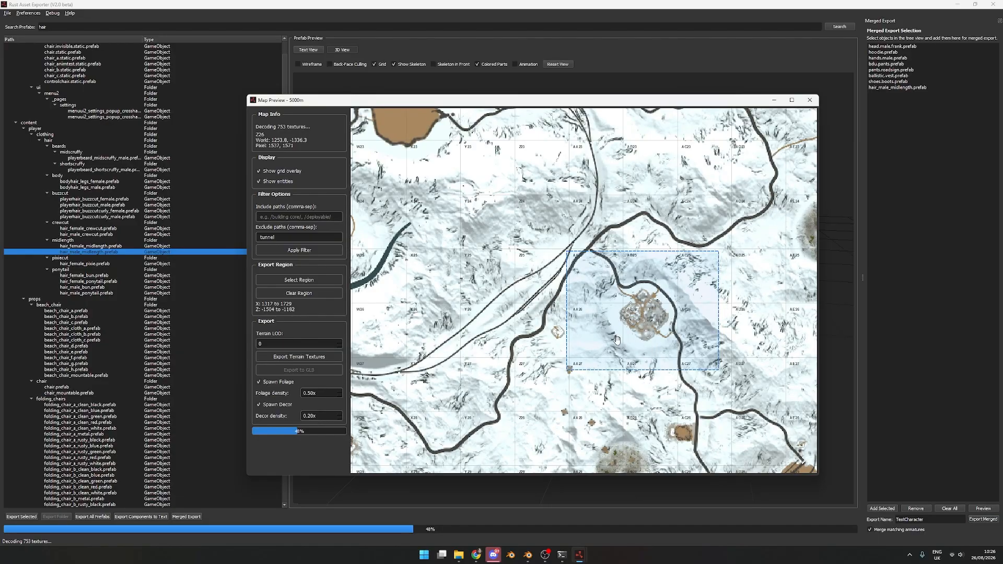
scroll(628, 340, up, 2)
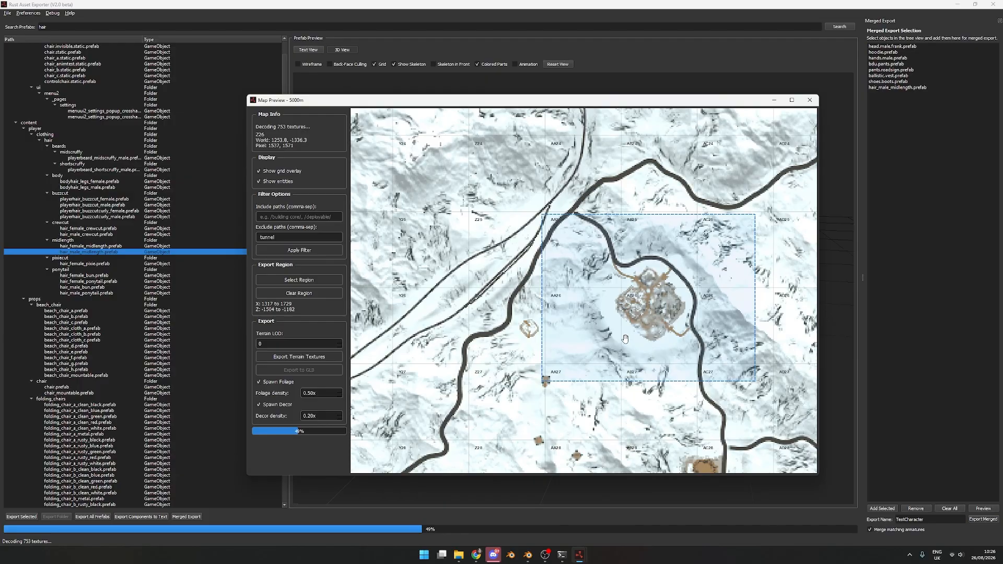
scroll(574, 350, down, 6)
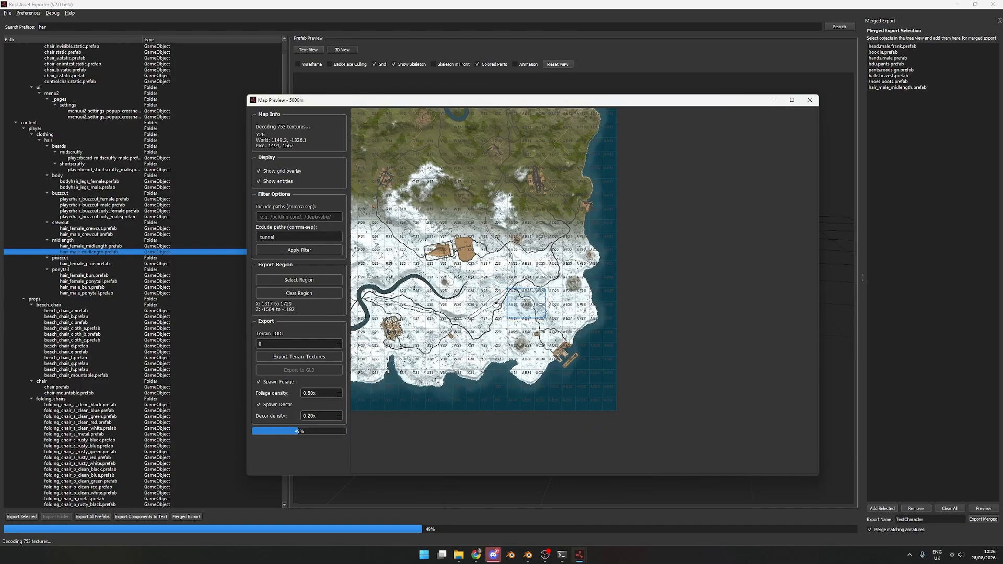
scroll(588, 164, up, 5)
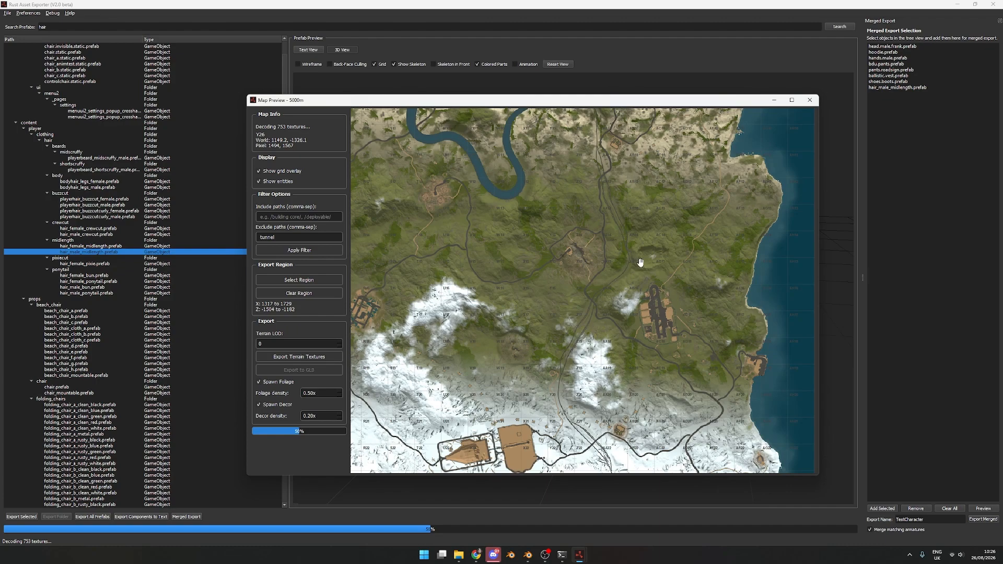
scroll(640, 263, down, 5)
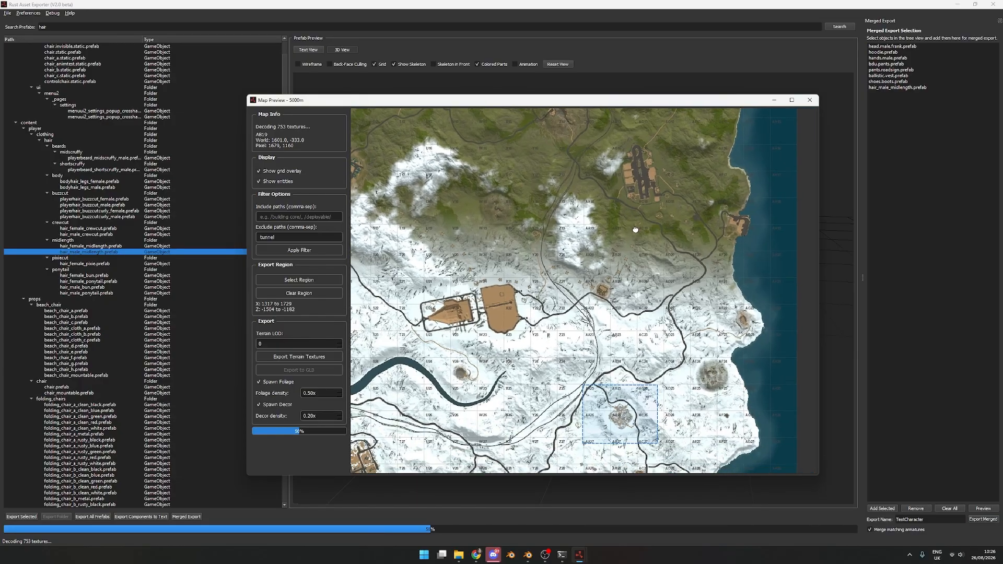
scroll(618, 297, up, 3)
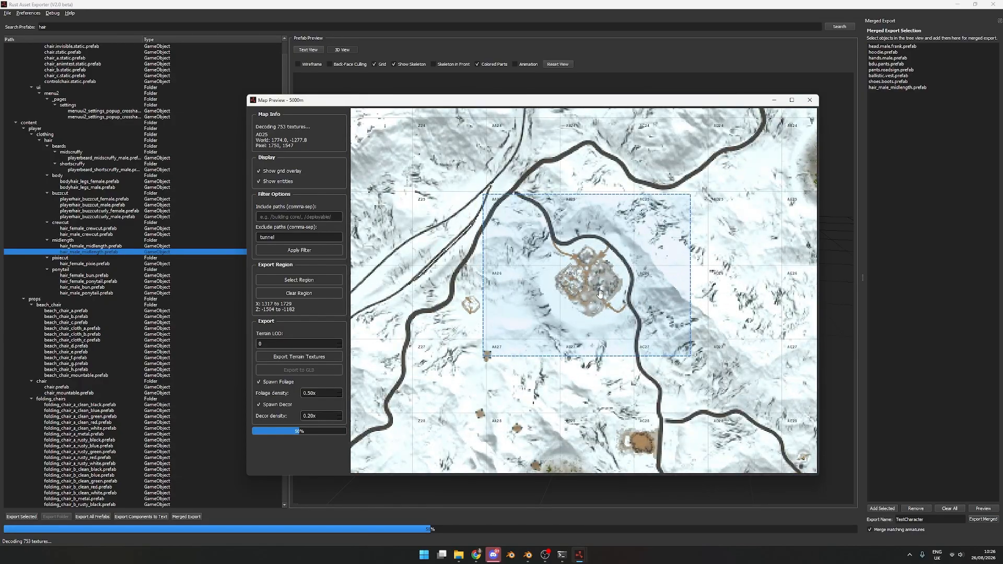
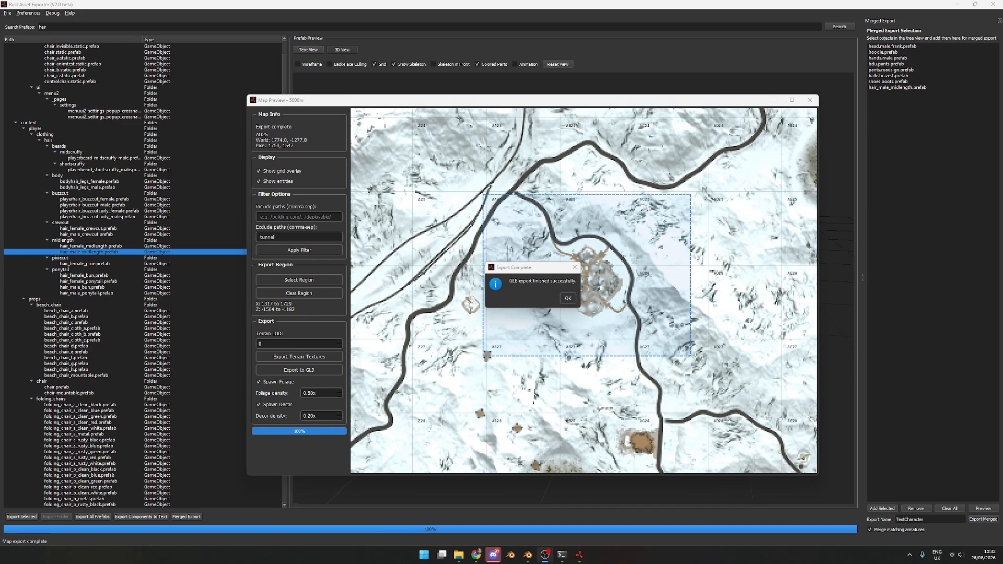
- Dismiss the export message, switch to Blender and start a new file without saving the character scene
click(568, 299)
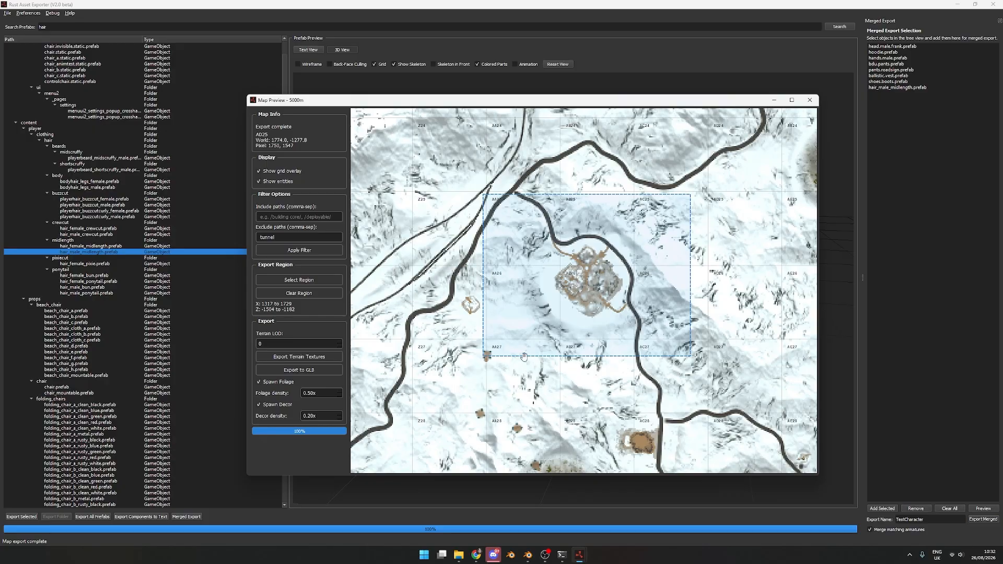
click(528, 554)
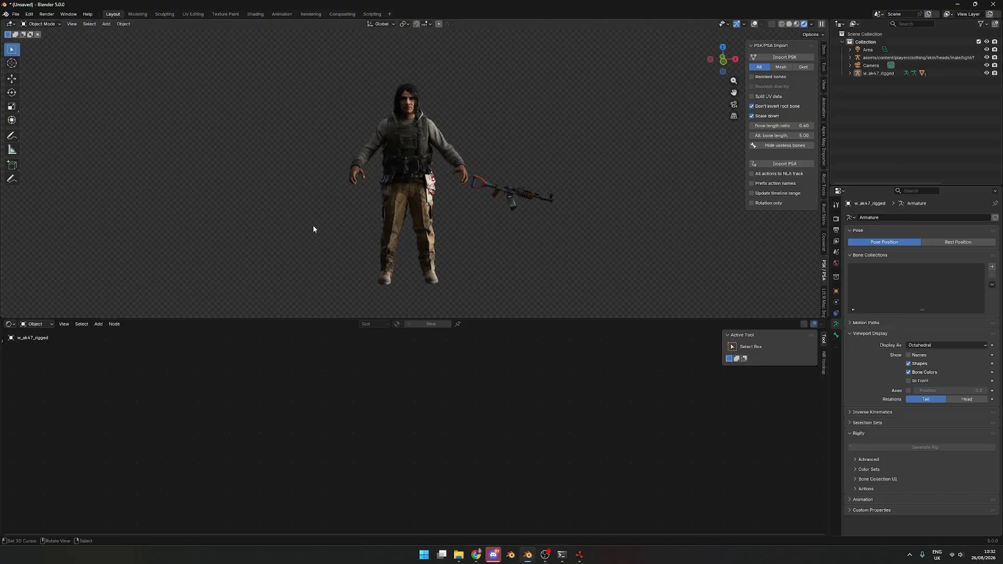
click(16, 14)
mouse_move(31, 25)
click(130, 25)
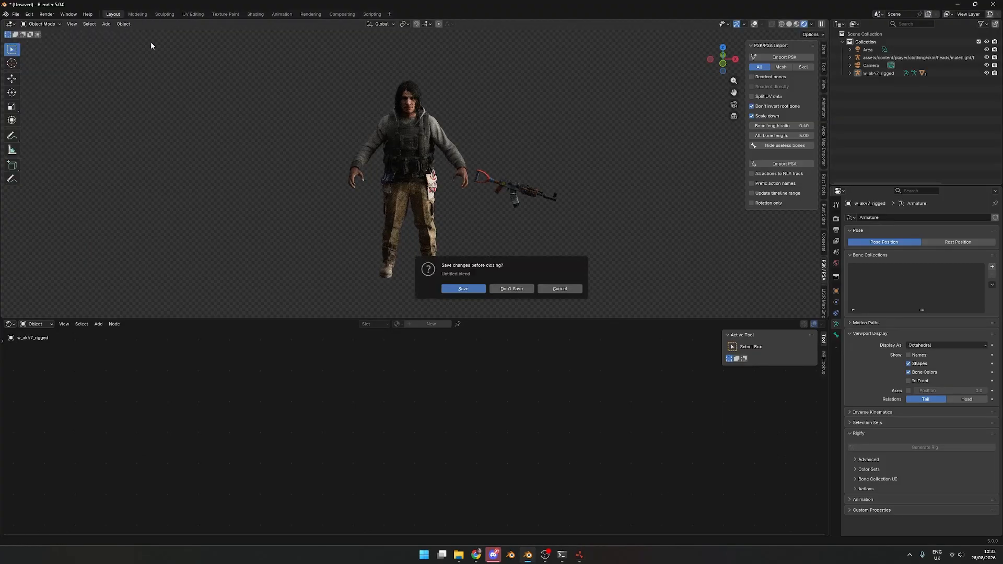
click(511, 289)
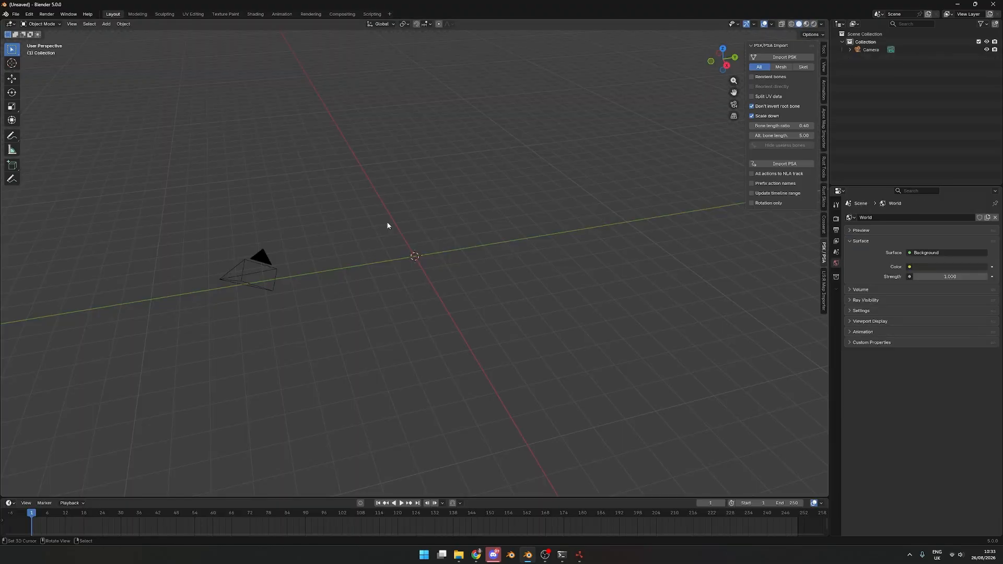
- Import the vitalrust 2x monthly map GLB from TestExports as a Rust Model, with terrain generation and terrain material blending enabled
click(16, 14)
mouse_move(30, 126)
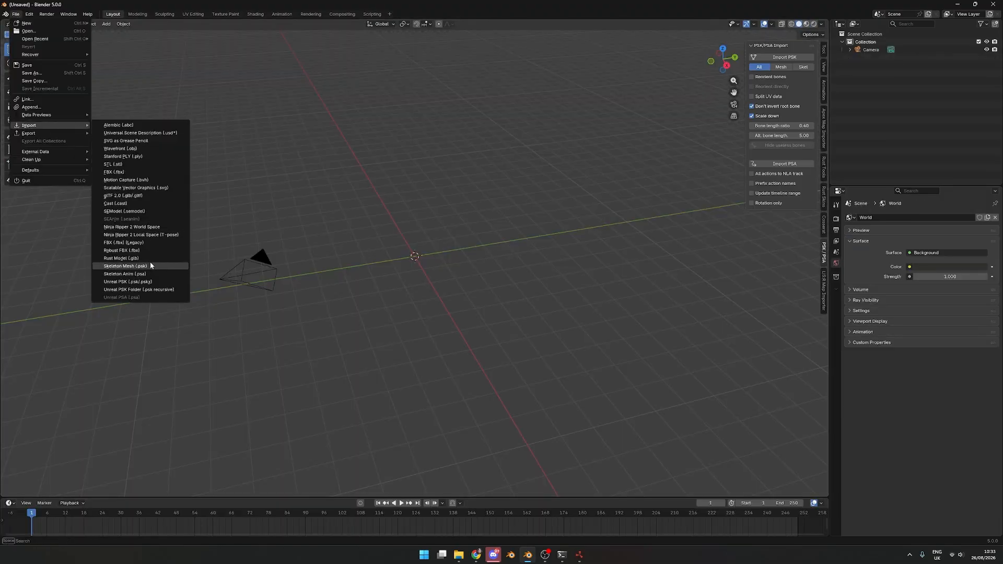
click(121, 258)
scroll(241, 340, down, 3)
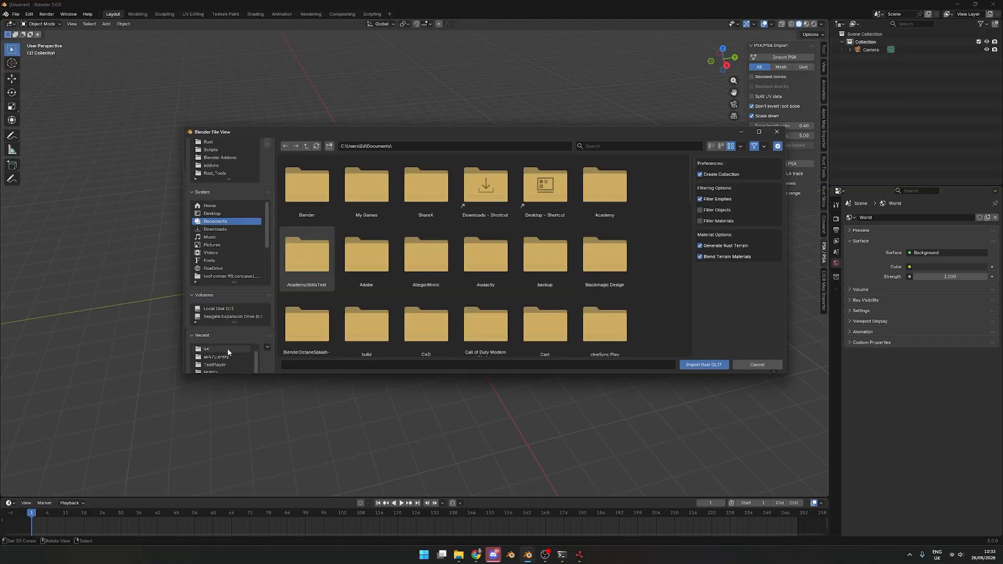
scroll(227, 351, up, 1)
click(229, 350)
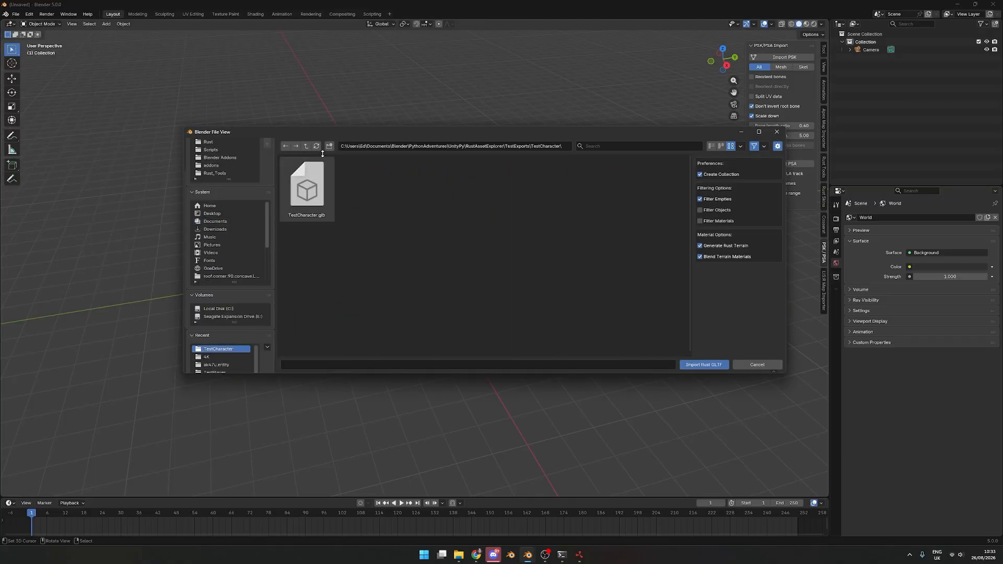
click(306, 146)
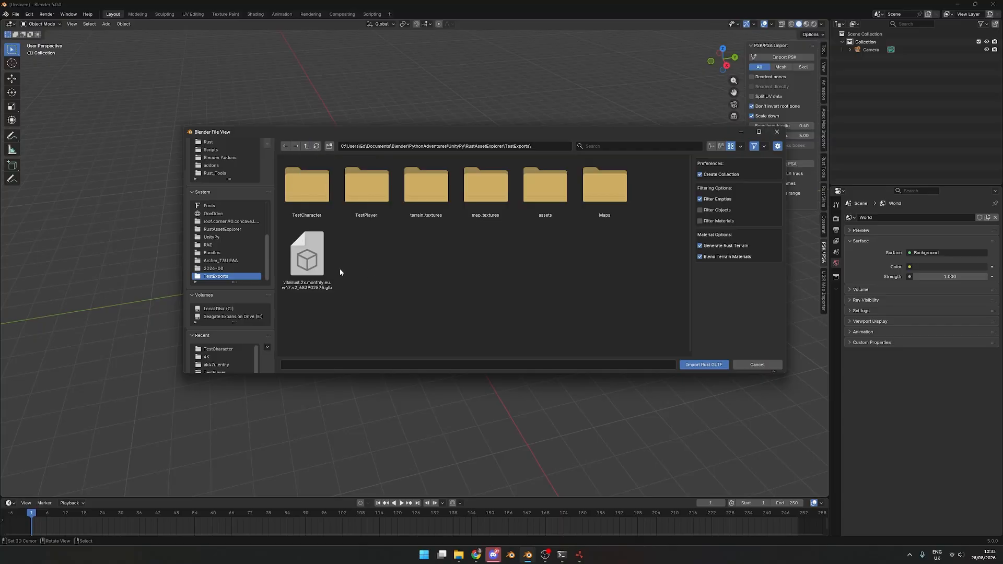
click(308, 256)
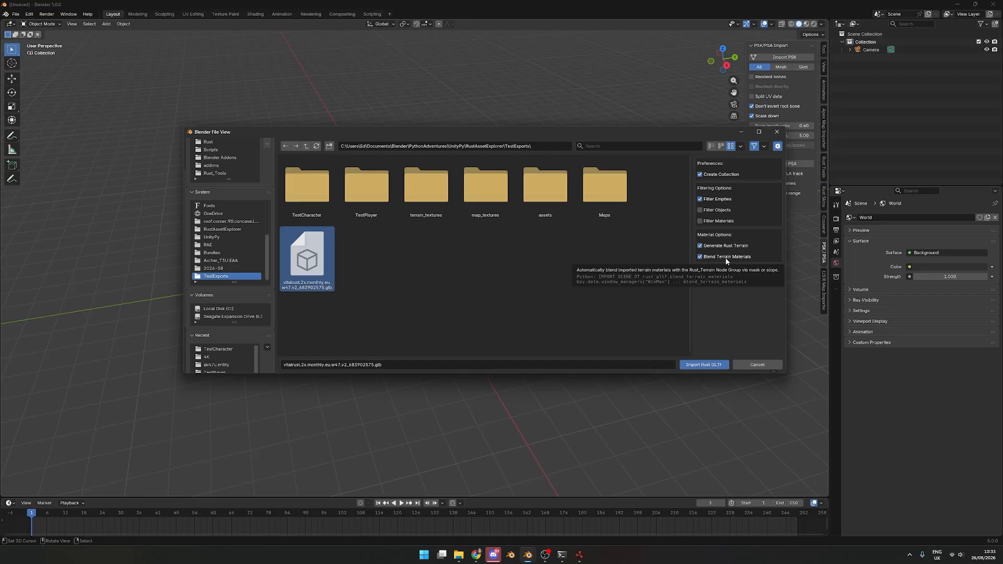
click(698, 362)
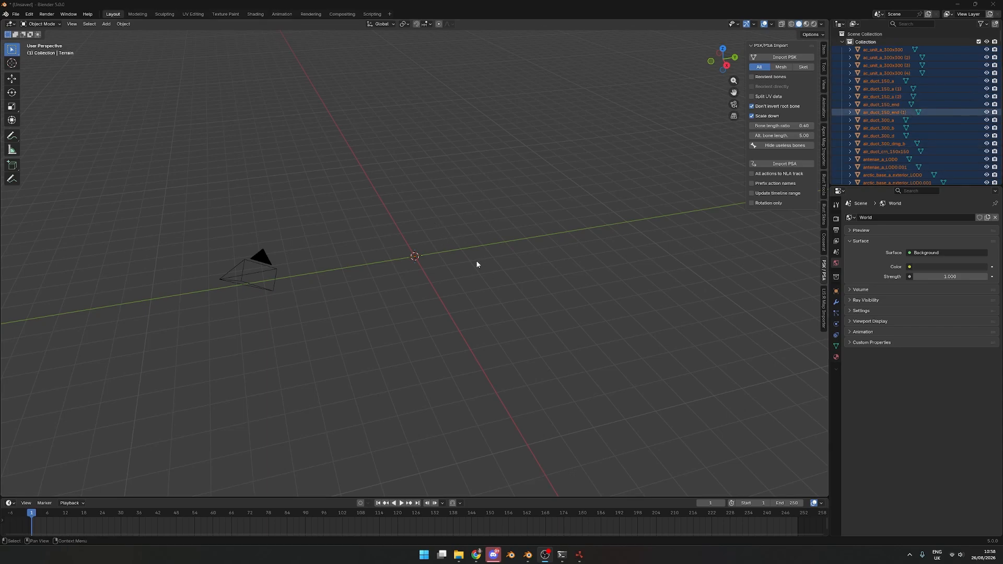
- Select the air_duct_300_b object, frame it in the viewport and widen the view to the whole imported map
scroll(457, 223, down, 7)
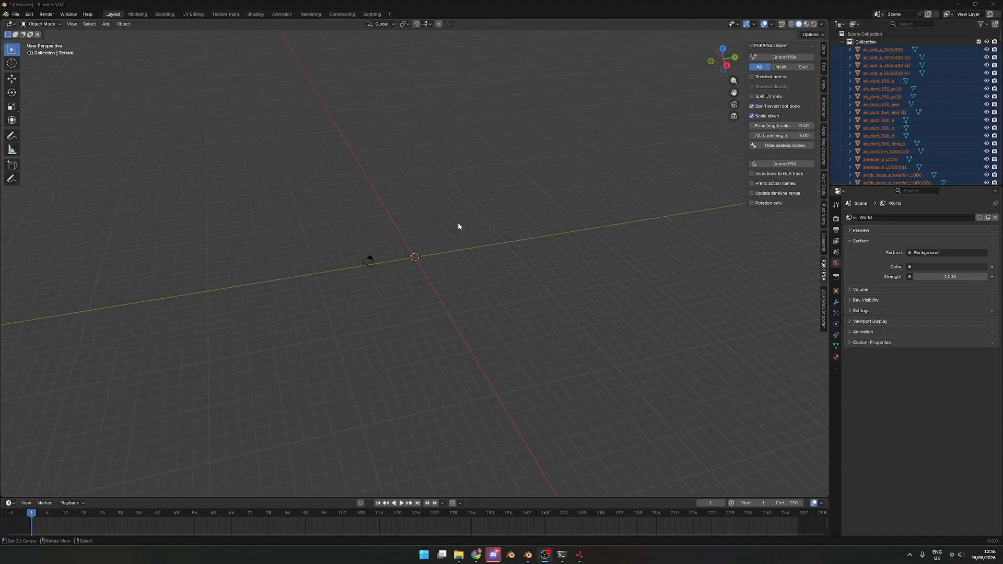
scroll(458, 223, down, 4)
click(887, 129)
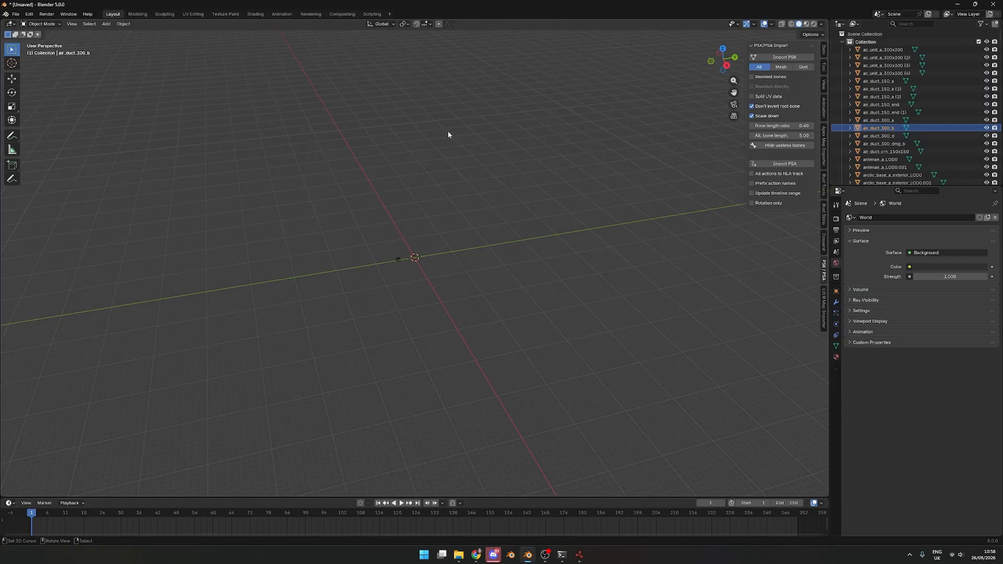
key(KP_Decimal)
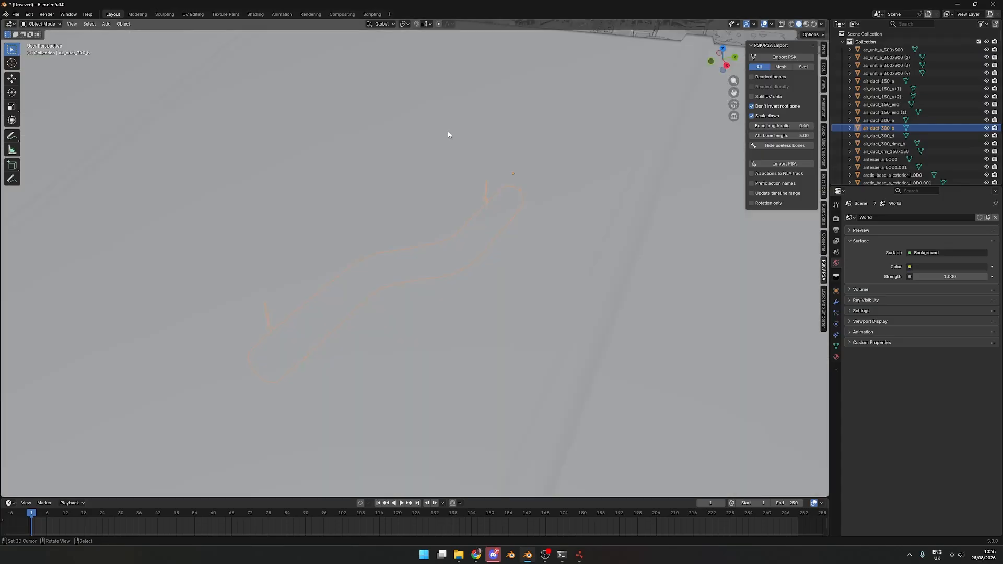
scroll(448, 134, down, 8)
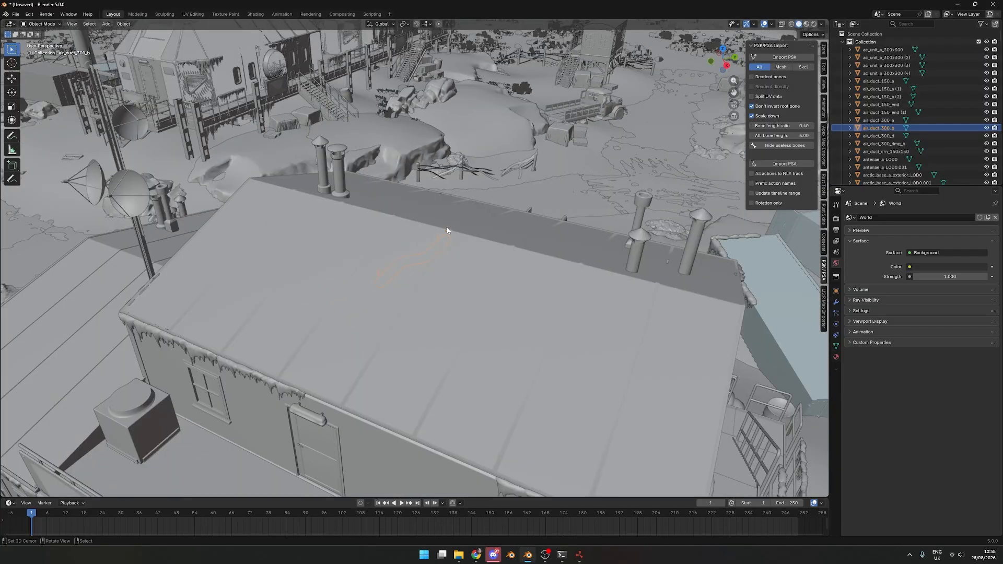
scroll(452, 230, down, 2)
scroll(453, 229, down, 3)
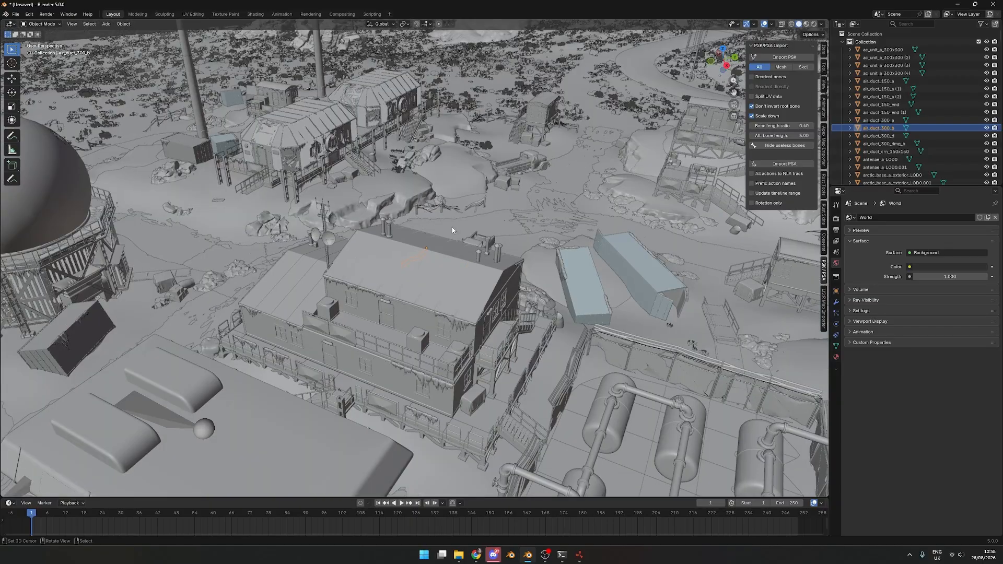
middle_drag(432, 224, 433, 223)
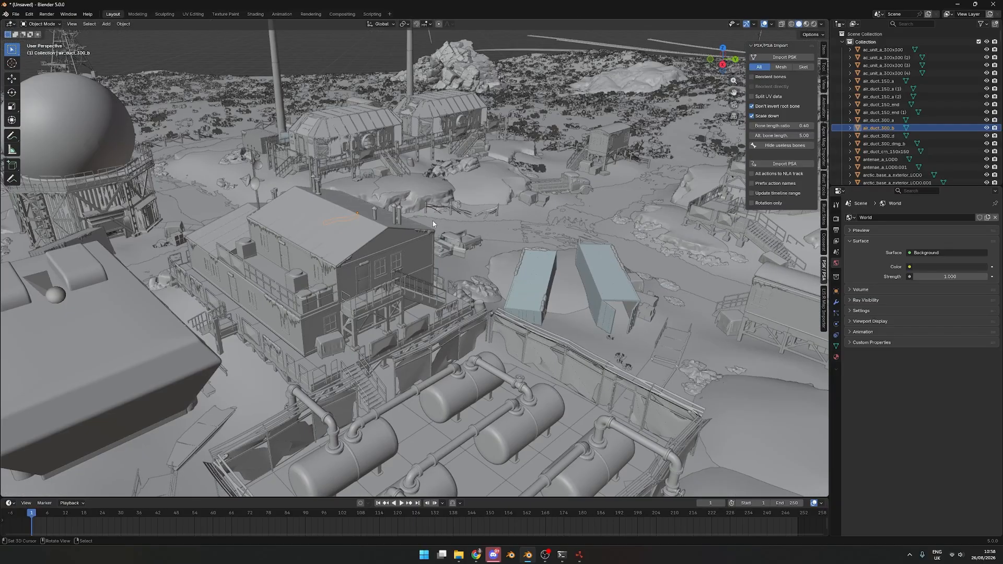
scroll(447, 214, down, 5)
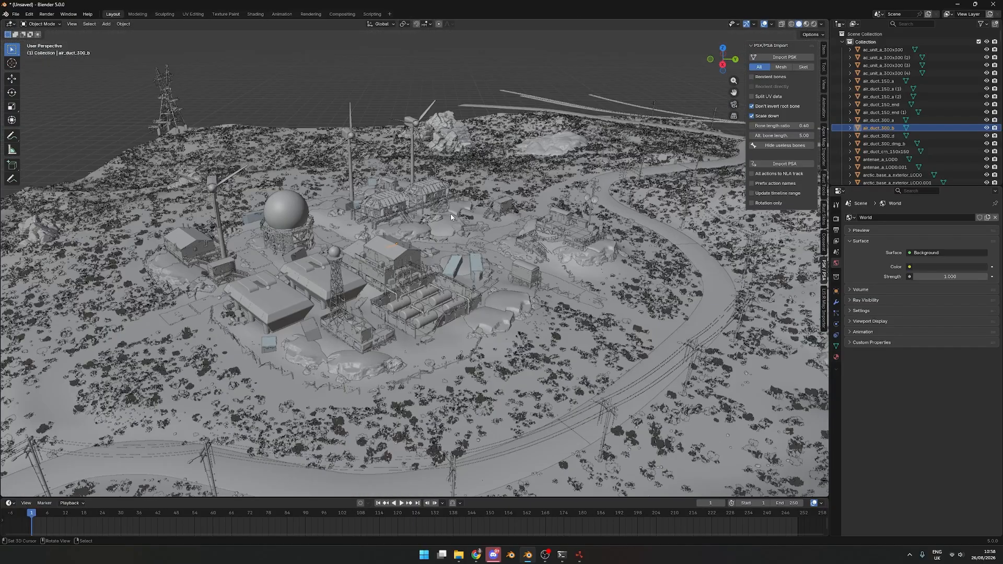
- Examine the imported terrain, foliage, rocks, roads, railway tracks and arctic base from several sides
middle_drag(447, 219, 511, 180)
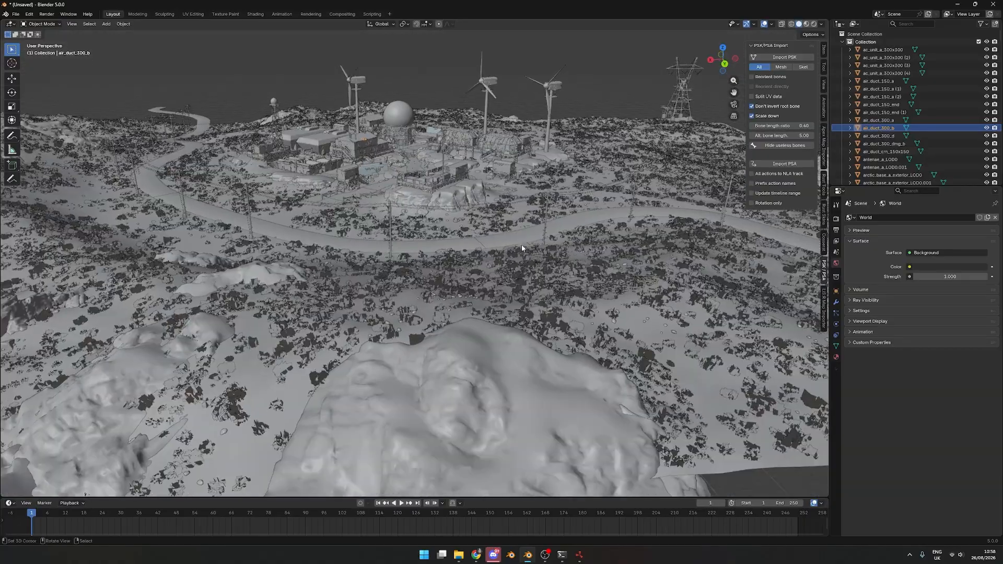
middle_drag(521, 244, 538, 254)
middle_drag(631, 261, 494, 295)
shift+middle_drag(610, 275, 449, 261)
middle_drag(623, 292, 309, 224)
scroll(497, 284, up, 3)
middle_drag(613, 277, 609, 274)
scroll(609, 275, down, 3)
shift+middle_drag(609, 275, 391, 315)
middle_drag(565, 269, 570, 253)
scroll(569, 253, down, 3)
scroll(570, 253, down, 4)
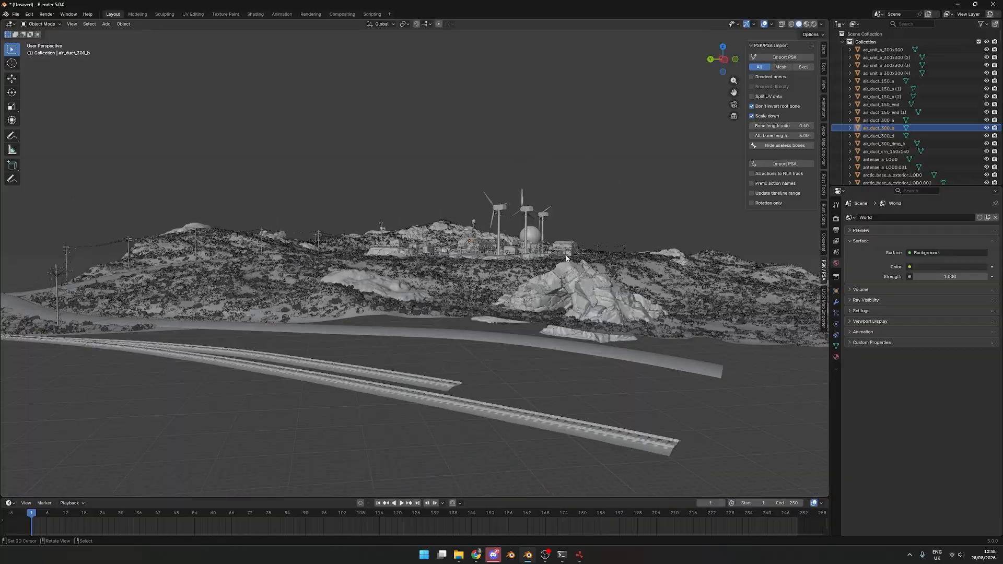
scroll(520, 276, down, 3)
middle_drag(471, 281, 538, 292)
scroll(543, 261, up, 4)
middle_drag(632, 245, 506, 268)
scroll(409, 262, up, 4)
scroll(507, 271, up, 3)
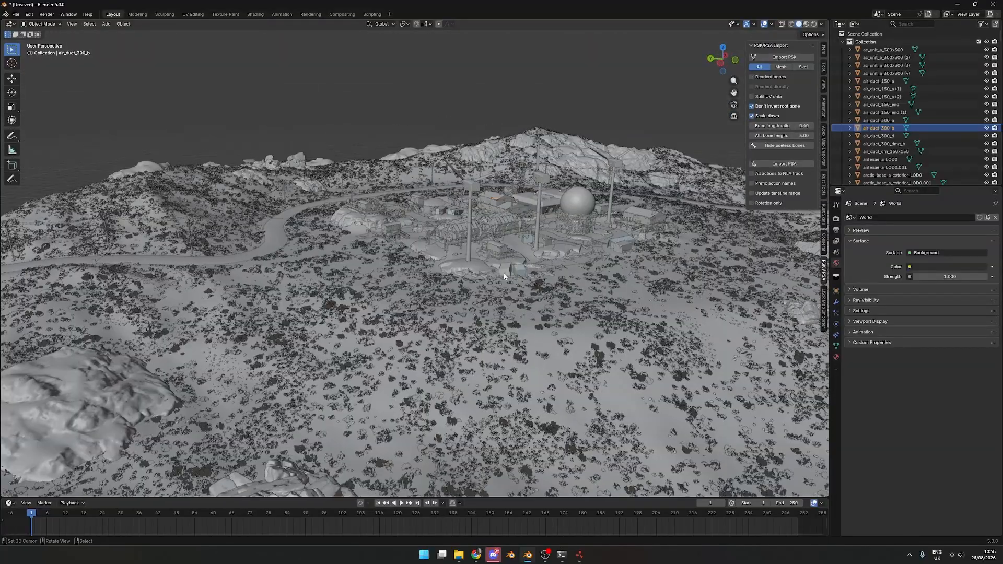
scroll(544, 231, up, 4)
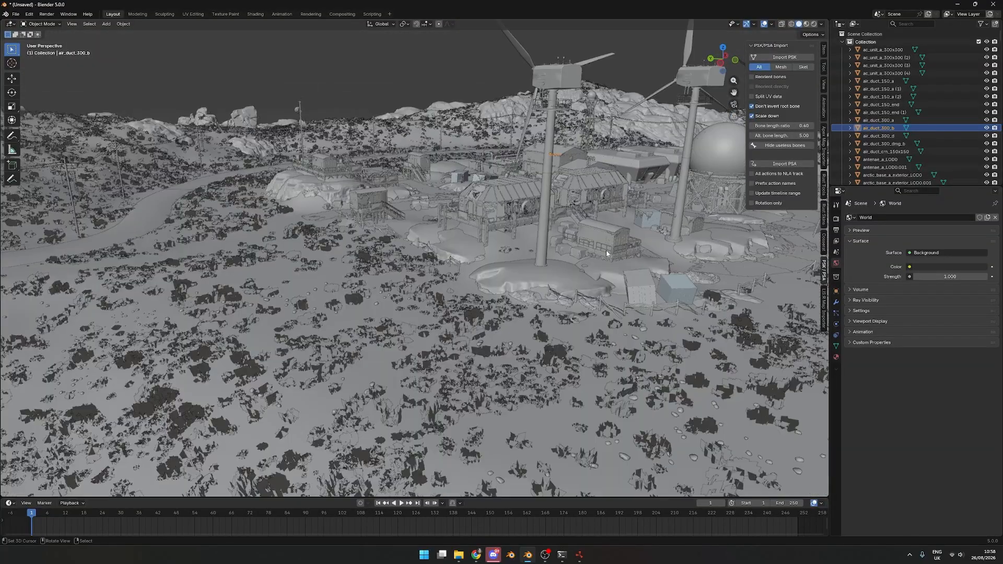
scroll(606, 250, down, 3)
middle_drag(550, 255, 720, 131)
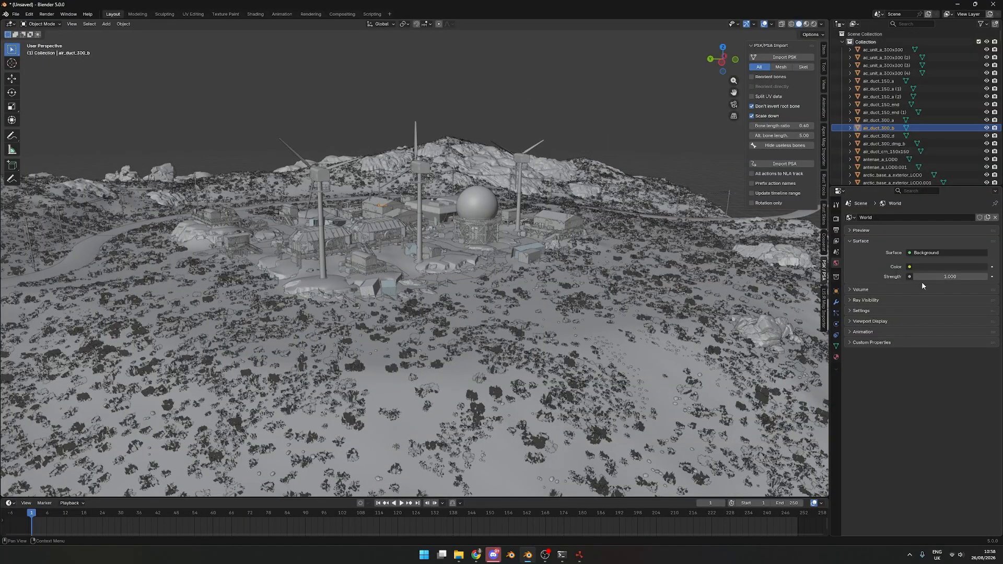
- Set the world background colour to an environment texture and load the street-grafenhausen HDR image
click(909, 266)
key(Return)
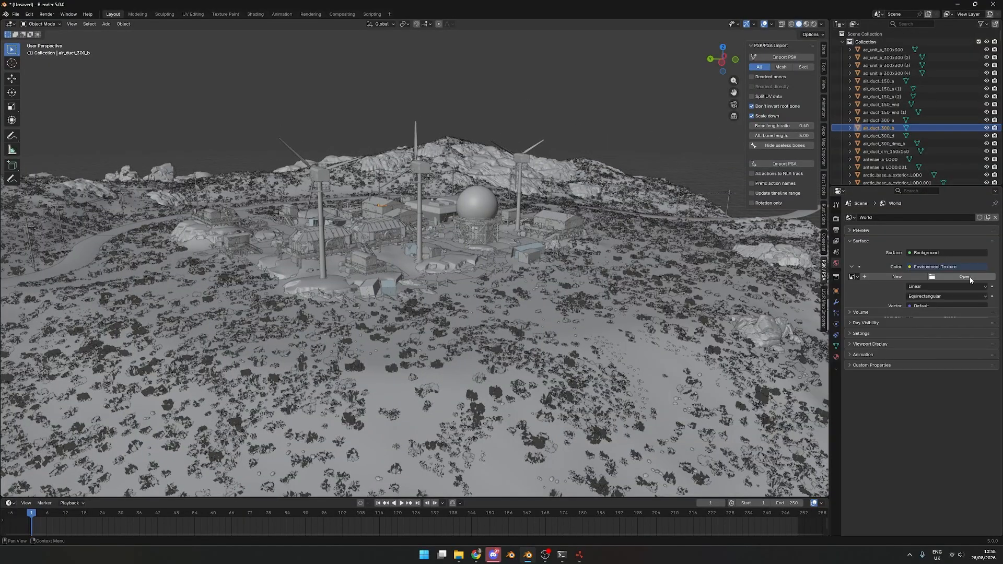
click(966, 277)
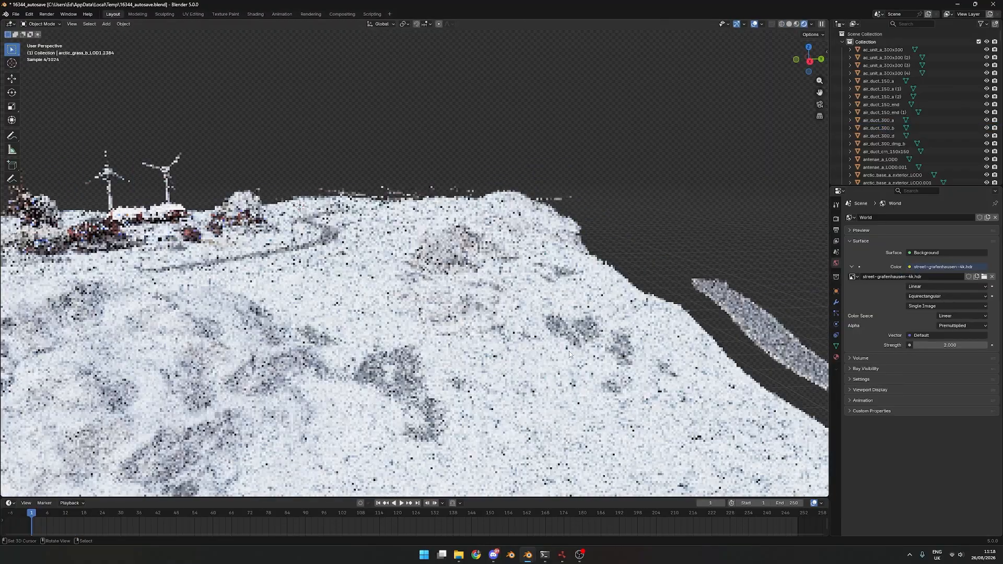
- Compare the rendered terrain with the region selected in the exporter's map preview, then return to the Blender viewport
scroll(568, 351, down, 5)
middle_drag(417, 418, 542, 347)
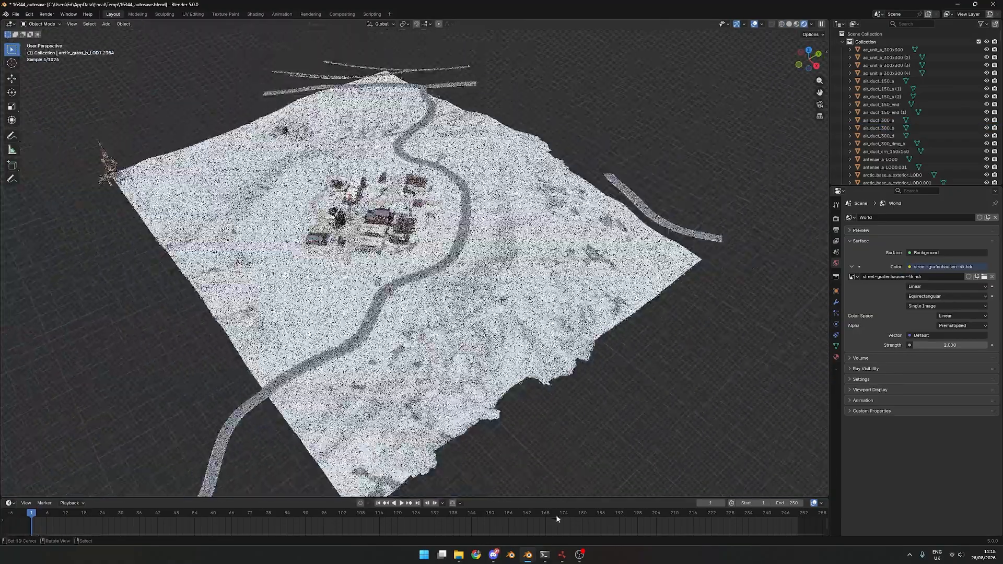
mouse_move(562, 555)
click(610, 514)
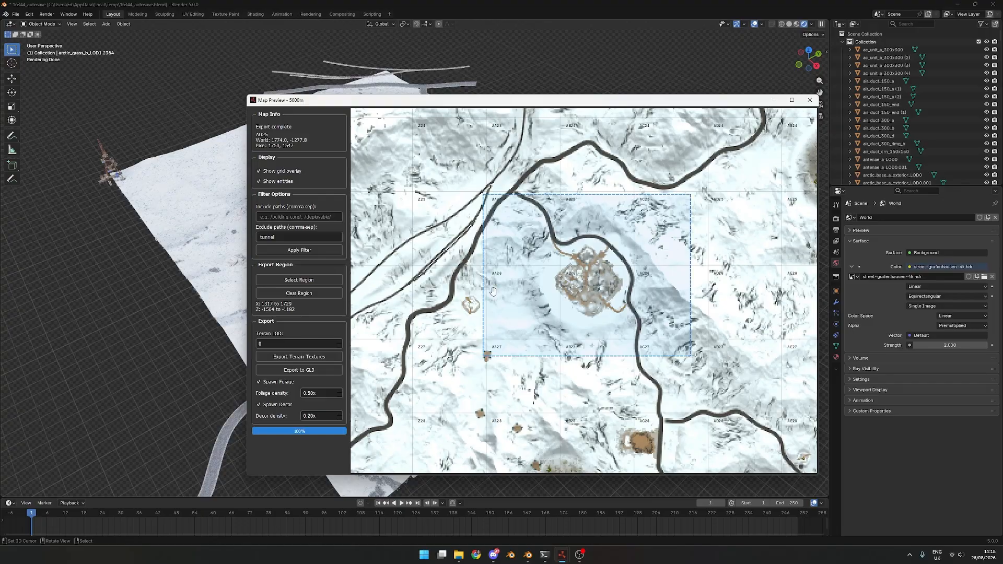
click(132, 333)
middle_drag(624, 418, 562, 389)
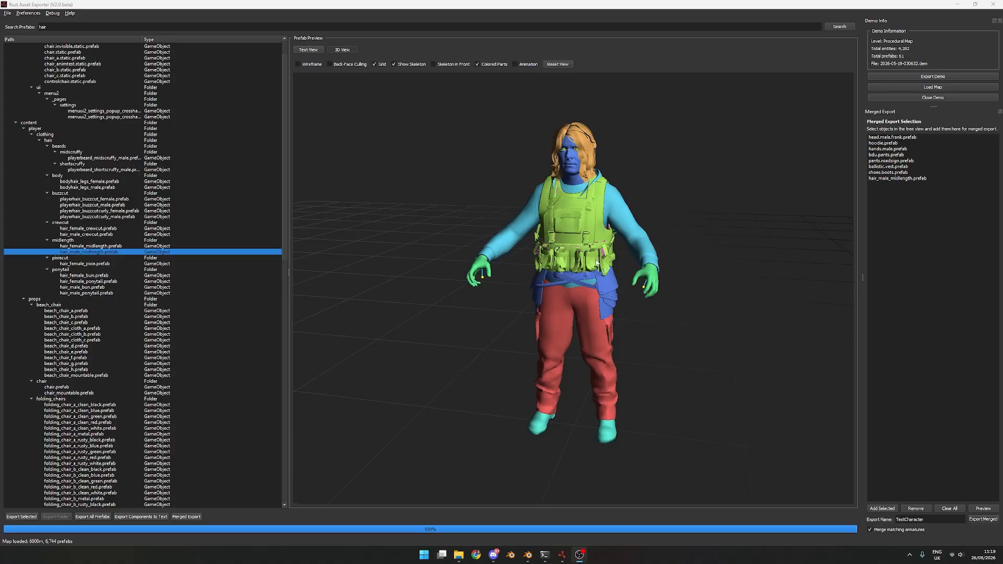
- Load the demo file 2026-05-19-030632.dem from Downloads and dismiss the load message
click(7, 13)
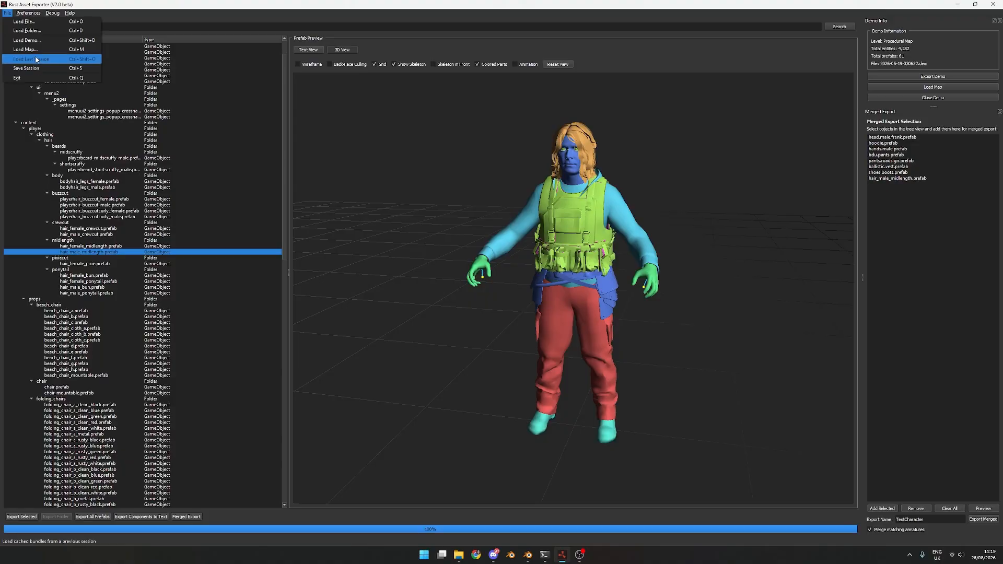
click(27, 40)
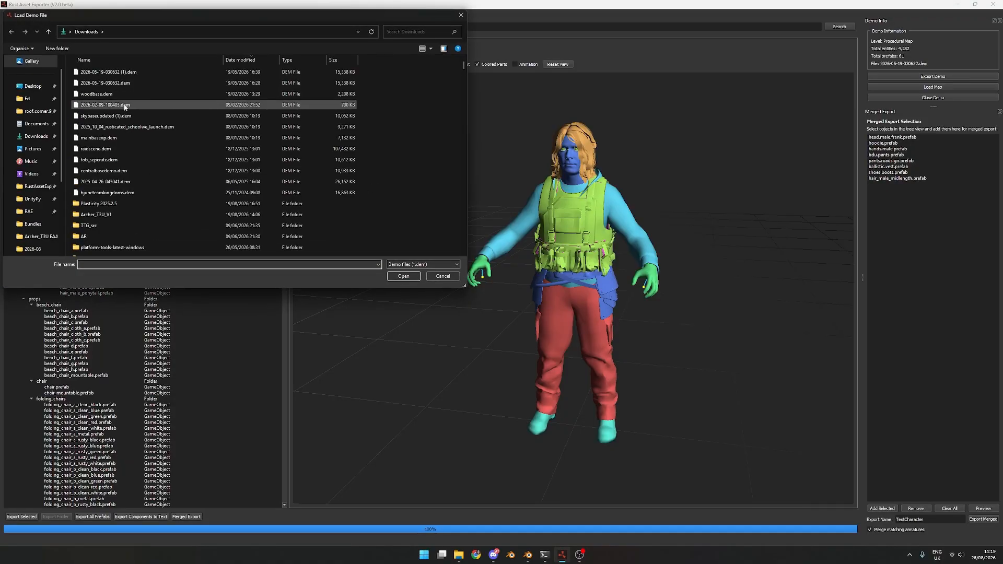
double_click(102, 84)
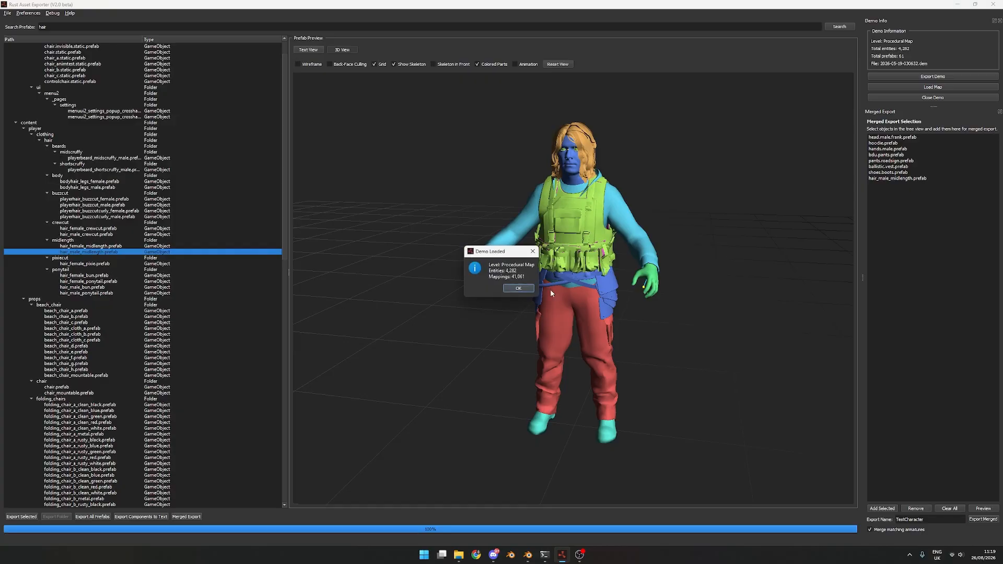
click(517, 289)
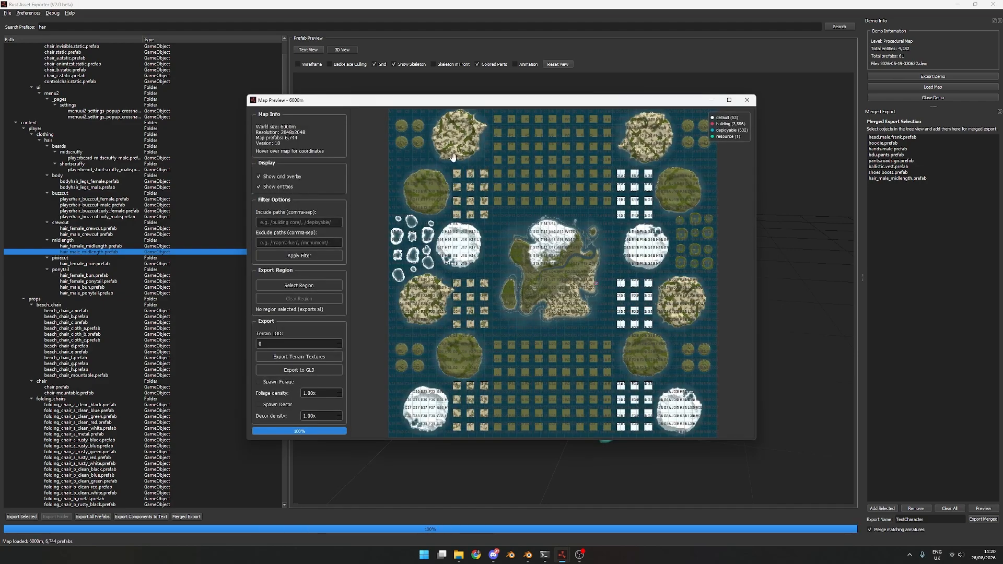
- Examine the demo's building and deployable entities off the central island's coast in the map preview
scroll(567, 347, up, 2)
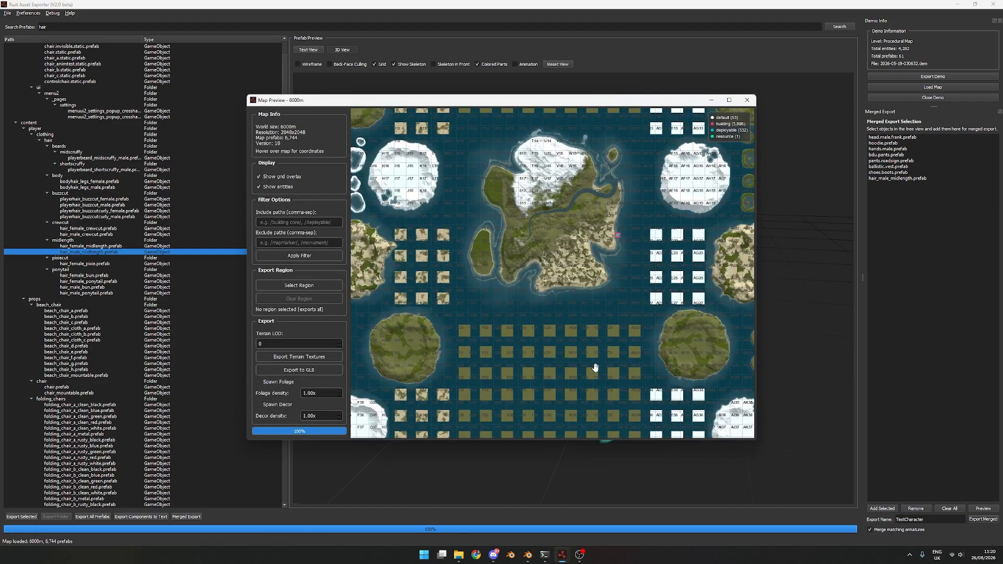
scroll(643, 230, up, 6)
scroll(575, 218, up, 5)
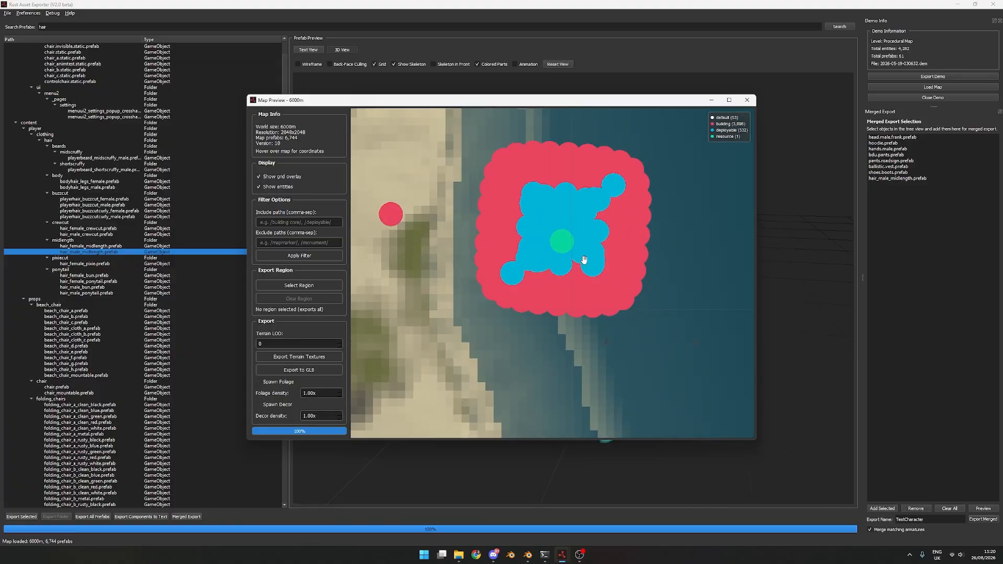
scroll(414, 217, down, 5)
drag(419, 217, 558, 247)
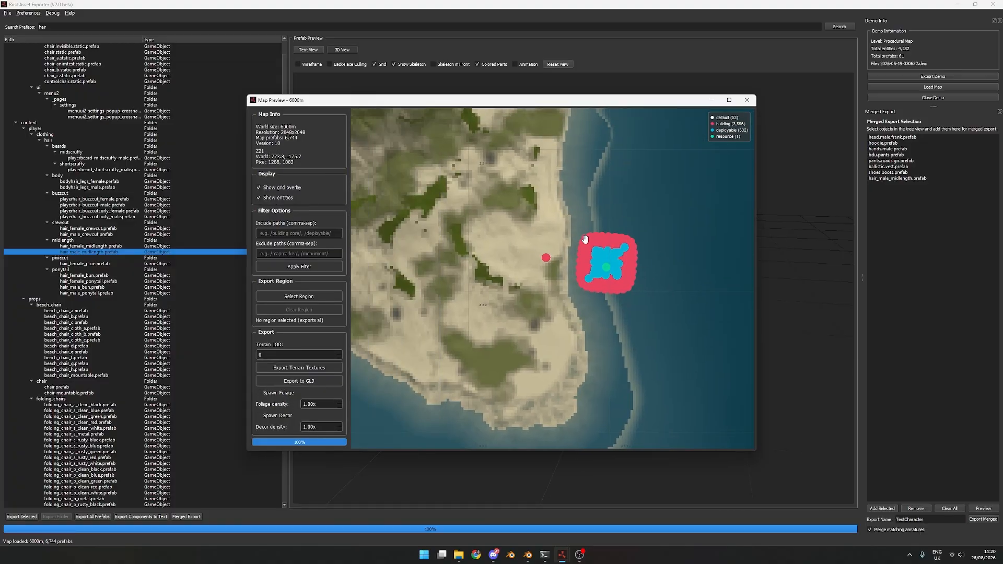
scroll(572, 241, down, 7)
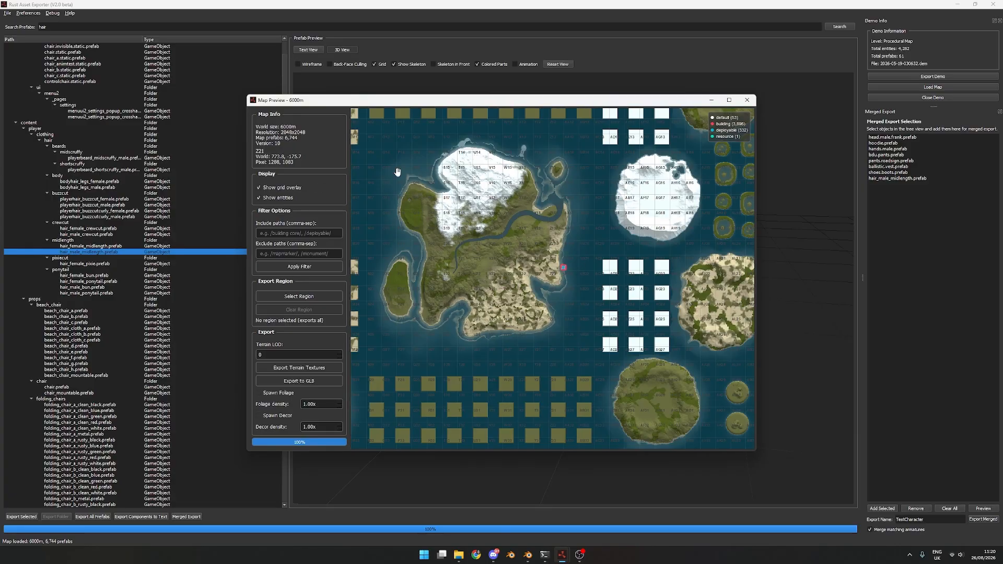
- Select an export region around the coastal base, spanning about X 730 to 851 and Z -233 to -141
scroll(543, 262, up, 5)
drag(475, 241, 613, 272)
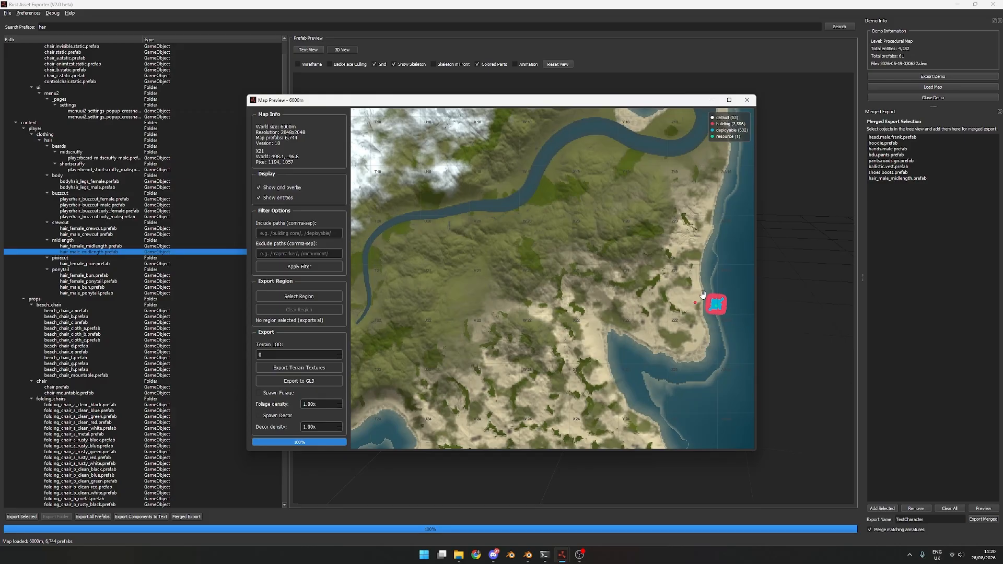
scroll(699, 295, up, 4)
scroll(602, 279, up, 2)
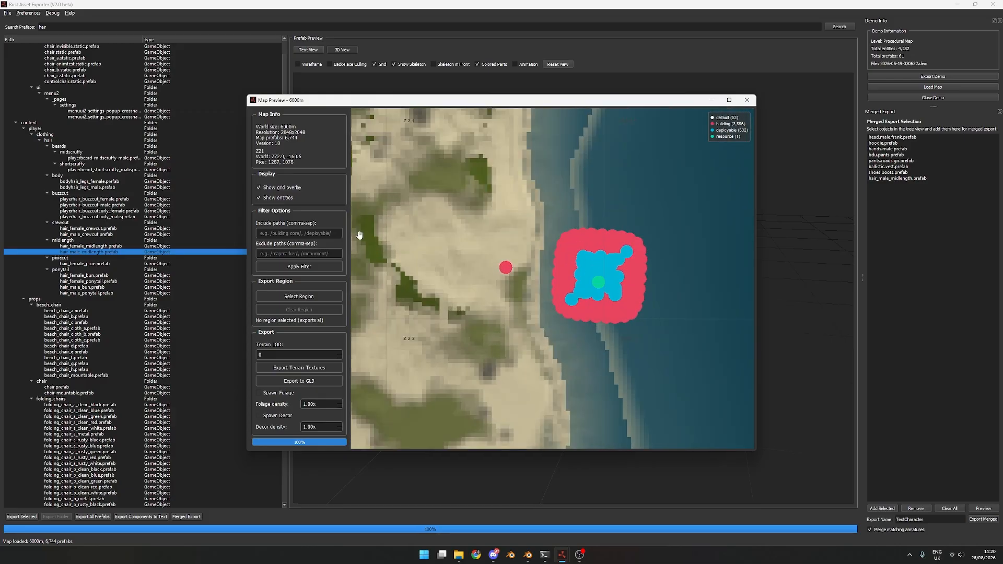
scroll(564, 308, up, 2)
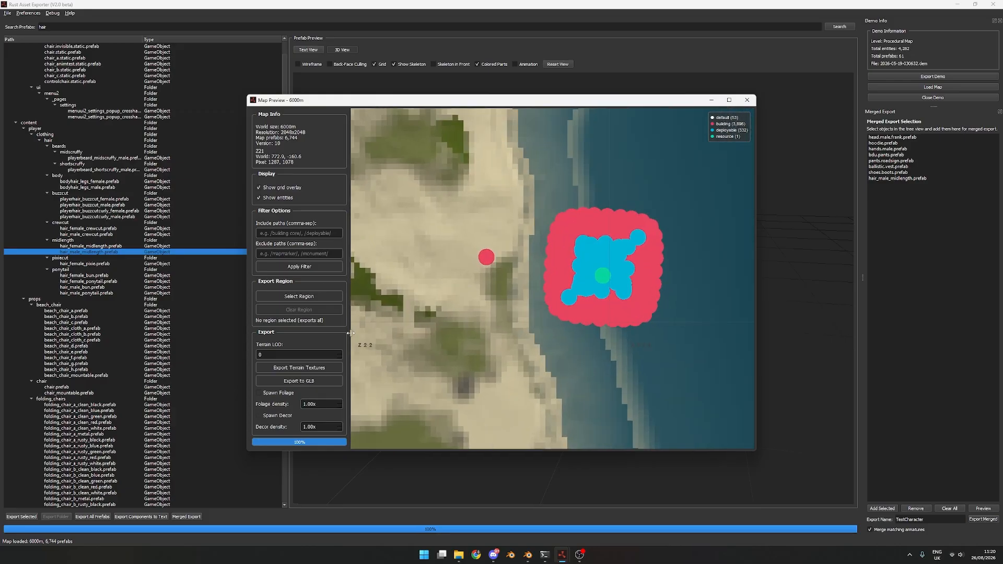
click(309, 296)
drag(470, 179, 695, 349)
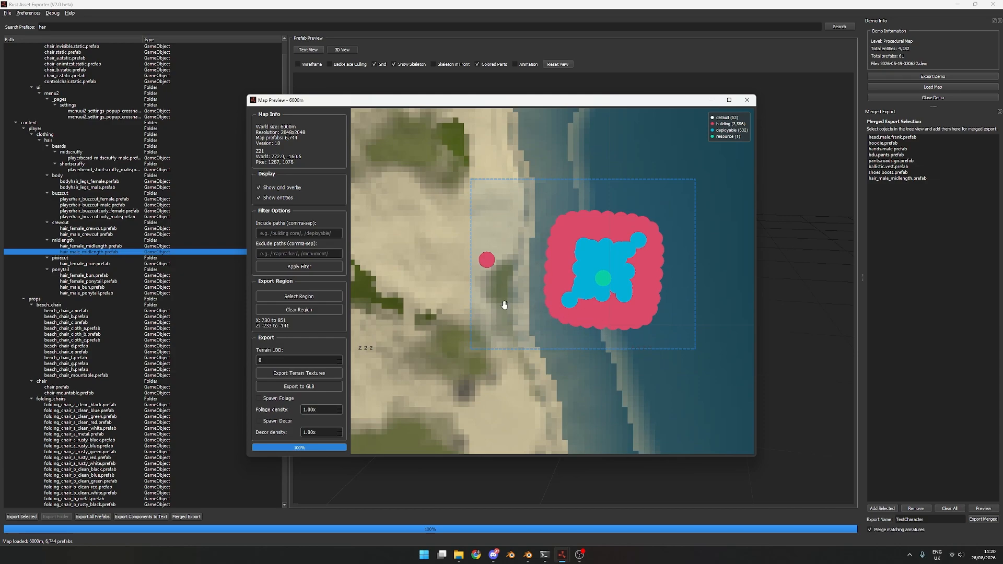
- Export the region around the coastal base to GLB into the TestExports folder
click(329, 386)
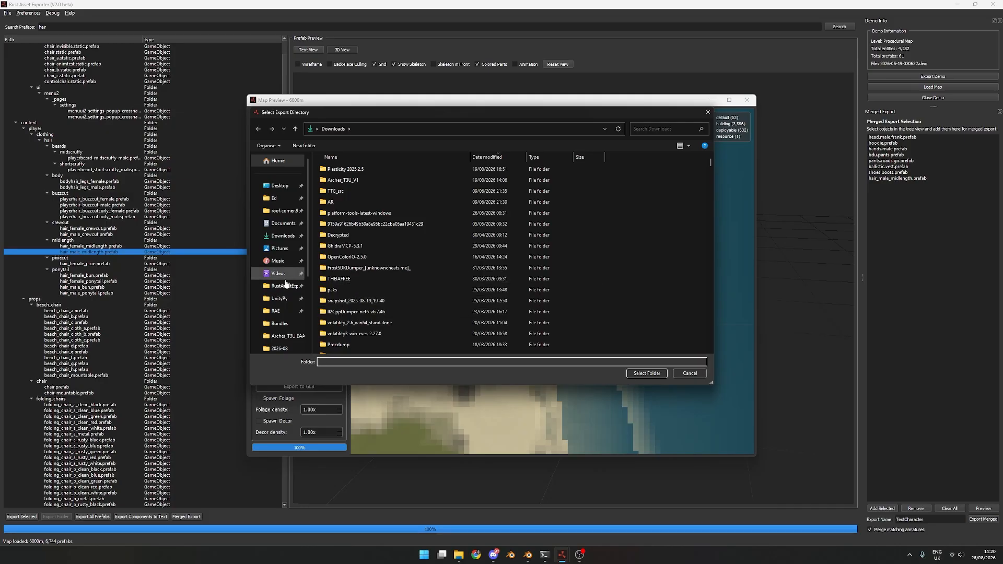
scroll(280, 291, down, 3)
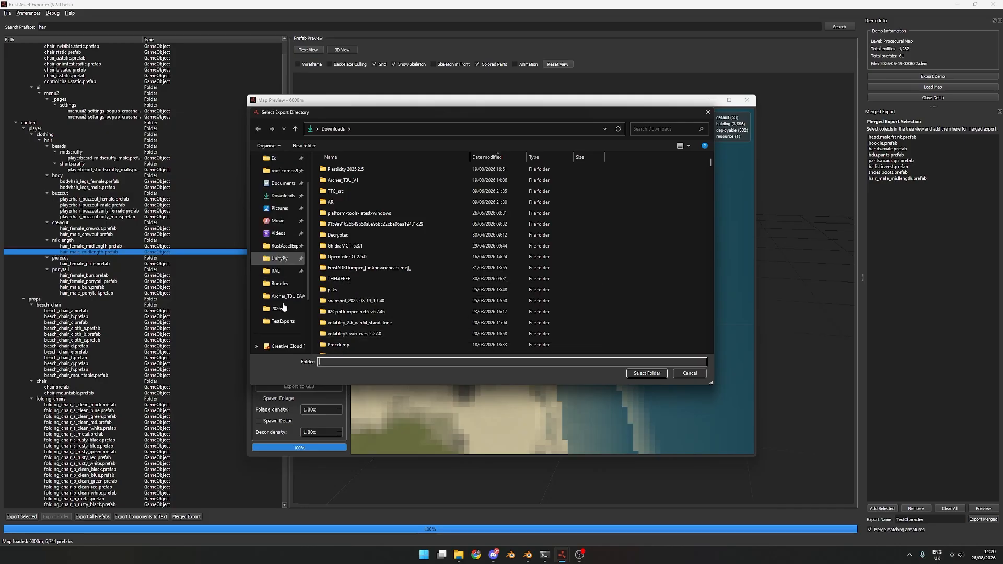
click(282, 246)
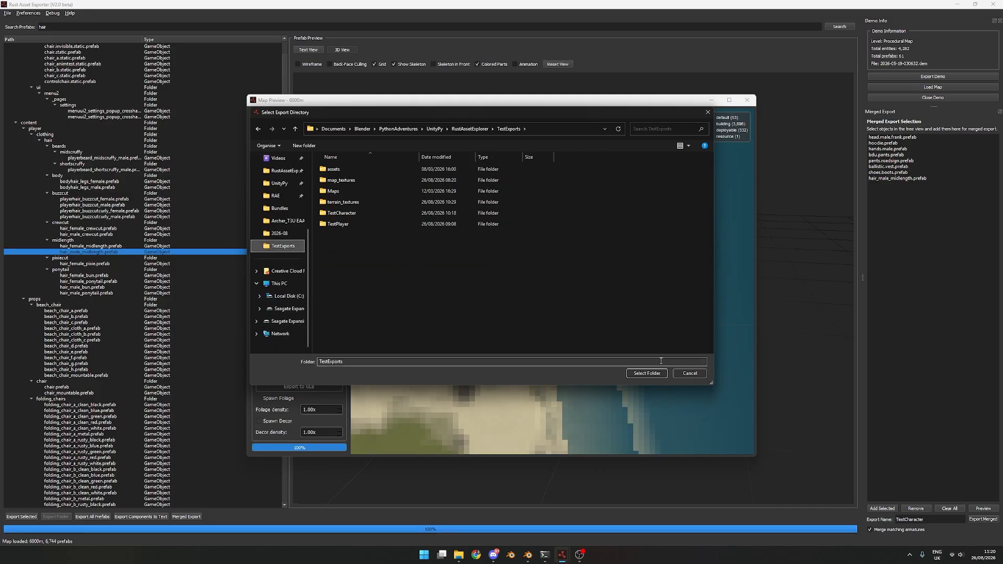
click(647, 374)
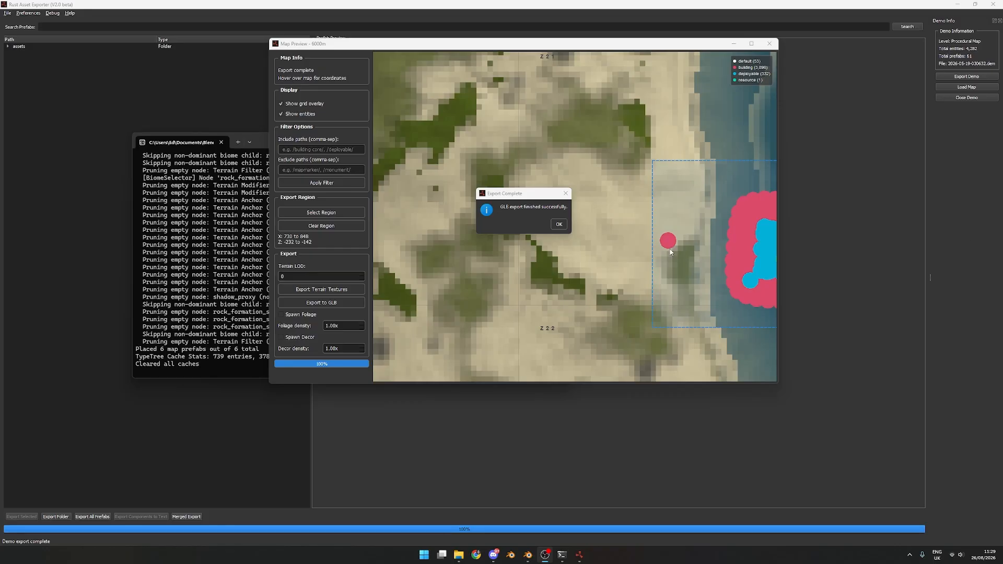
- Dismiss the export message, switch to Blender and import the rae_map_1337 GLB from TestExports as Rust GLTF with default options
click(558, 224)
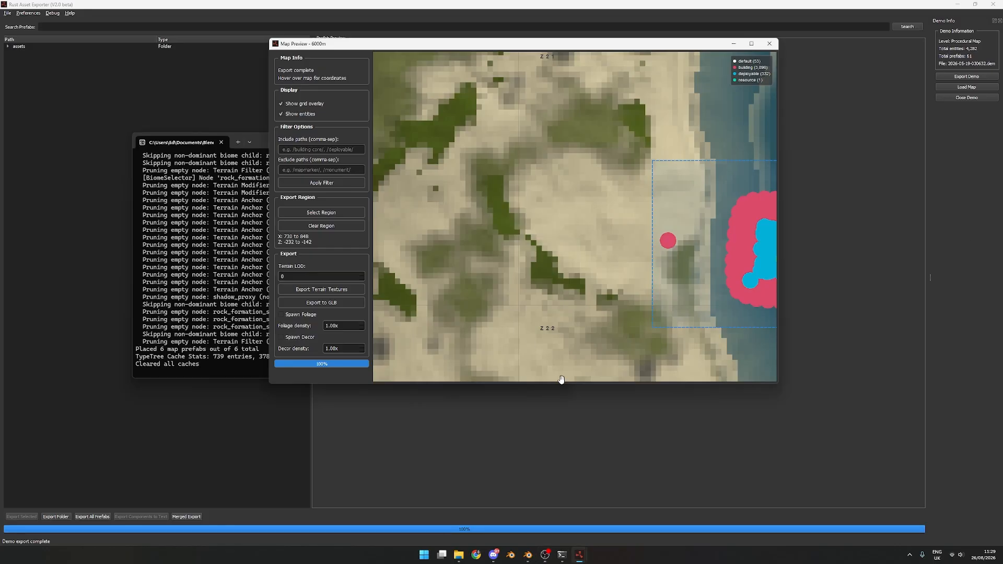
click(528, 554)
click(15, 14)
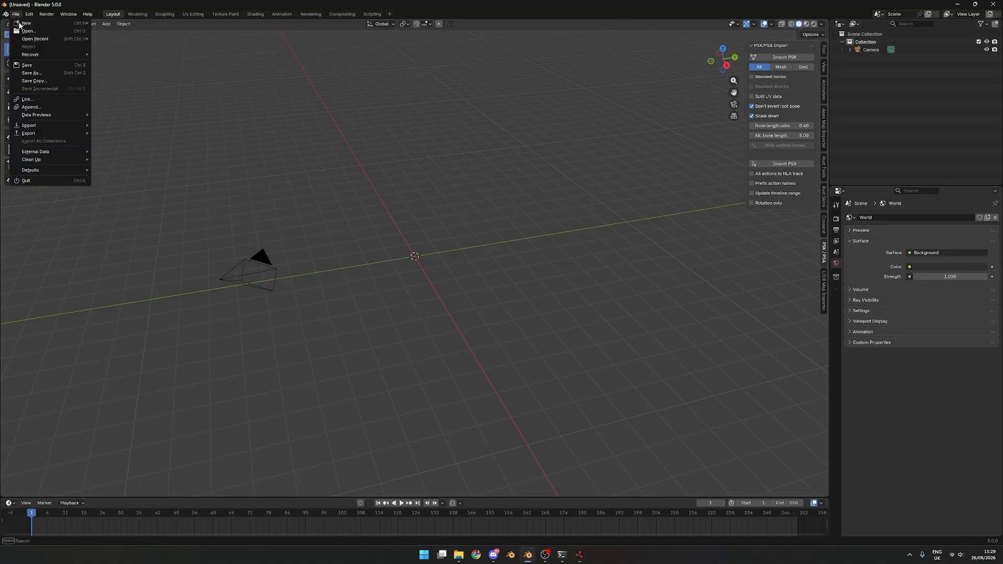
mouse_move(29, 125)
click(154, 258)
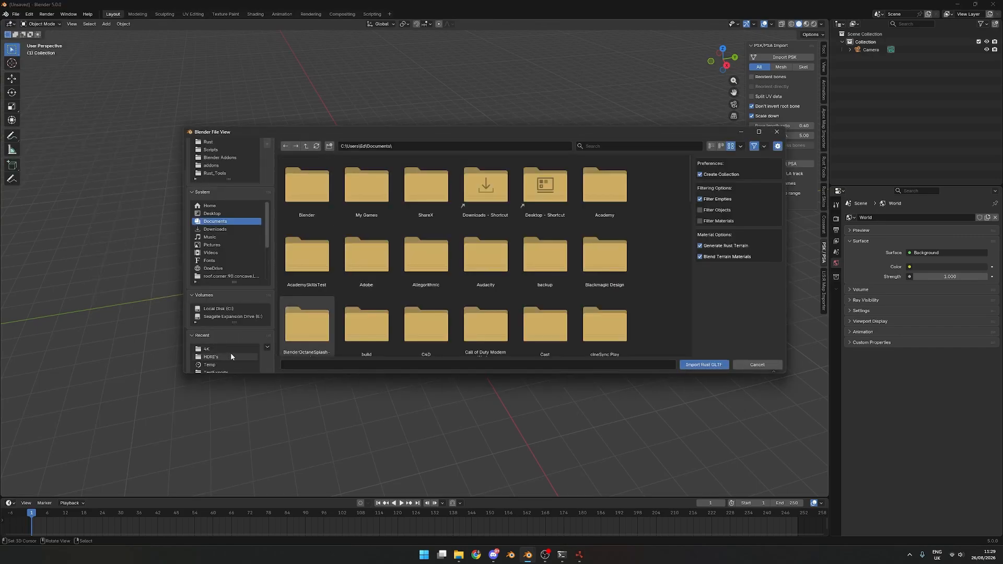
scroll(230, 356, down, 3)
click(233, 311)
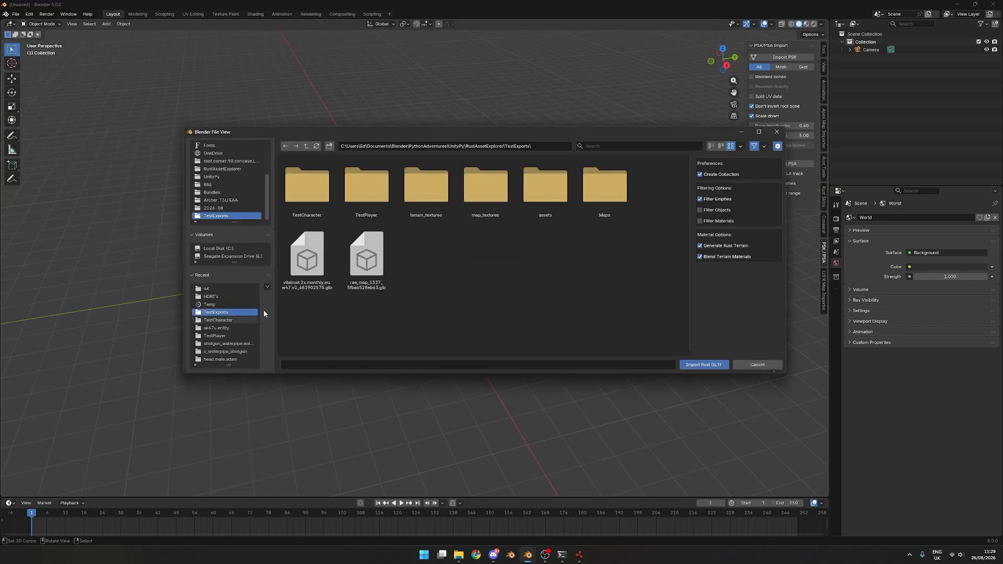
click(367, 261)
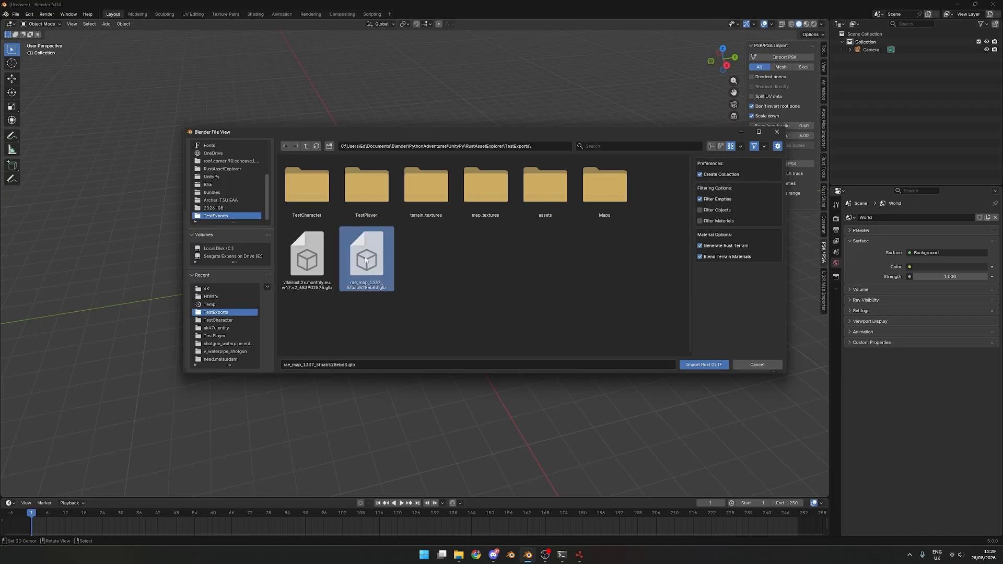
double_click(366, 260)
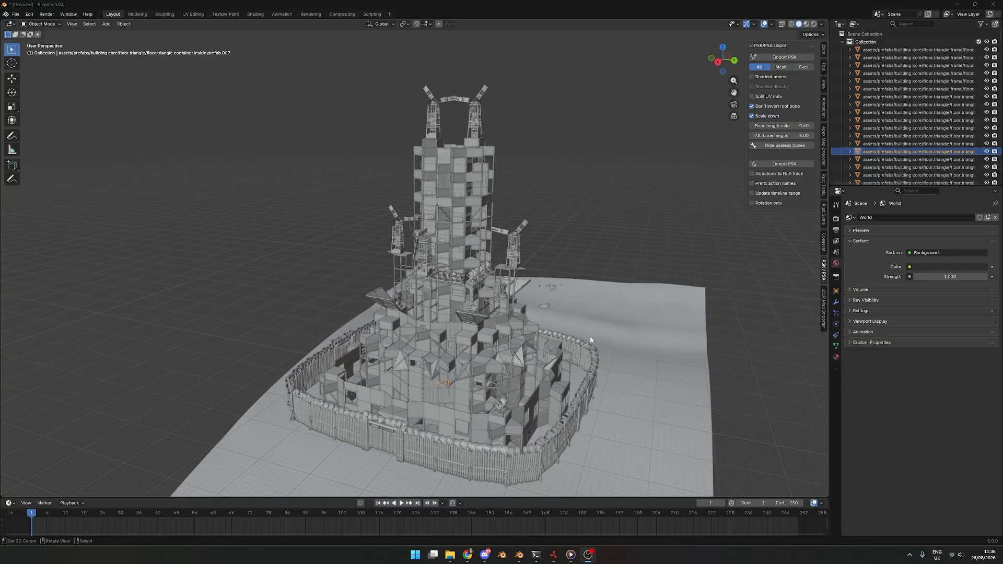
- Show the imported base in rendered shading and light the world with the environment texture harties_4k.hdr from the HDRI's folder
scroll(559, 371, up, 3)
scroll(560, 371, down, 6)
middle_drag(560, 372, 538, 314)
scroll(585, 322, up, 4)
middle_drag(543, 314, 507, 309)
scroll(507, 312, down, 2)
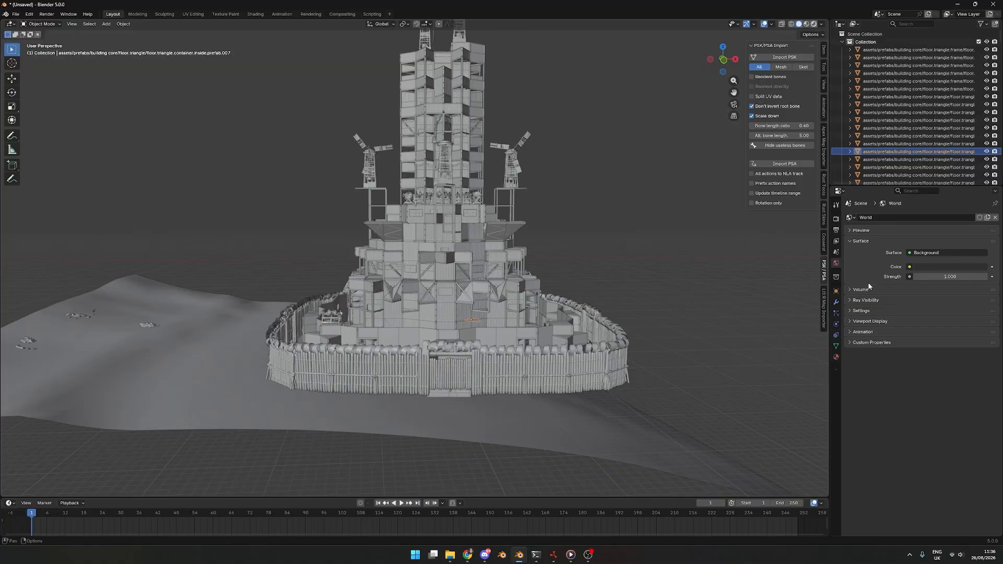
click(909, 266)
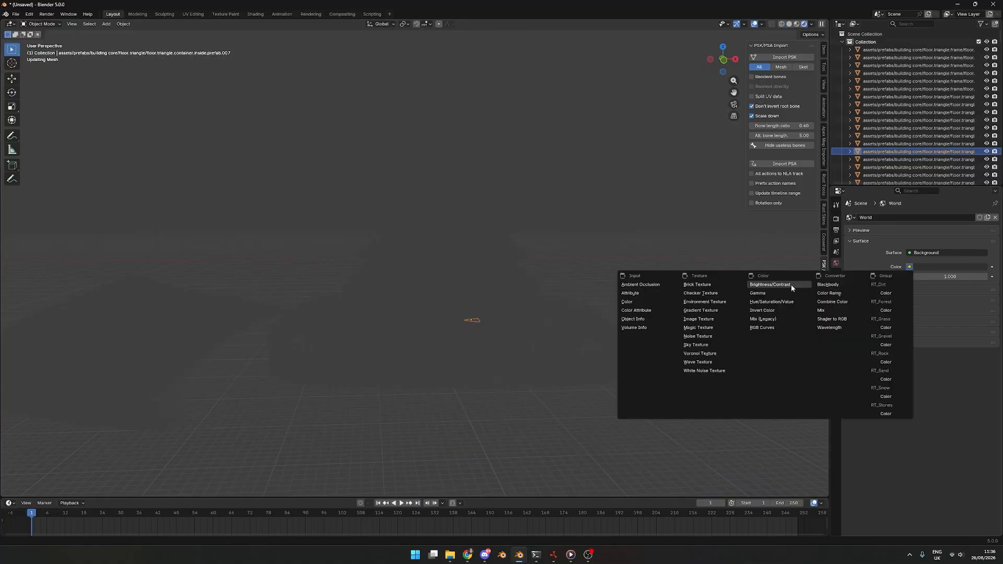
click(711, 304)
click(971, 276)
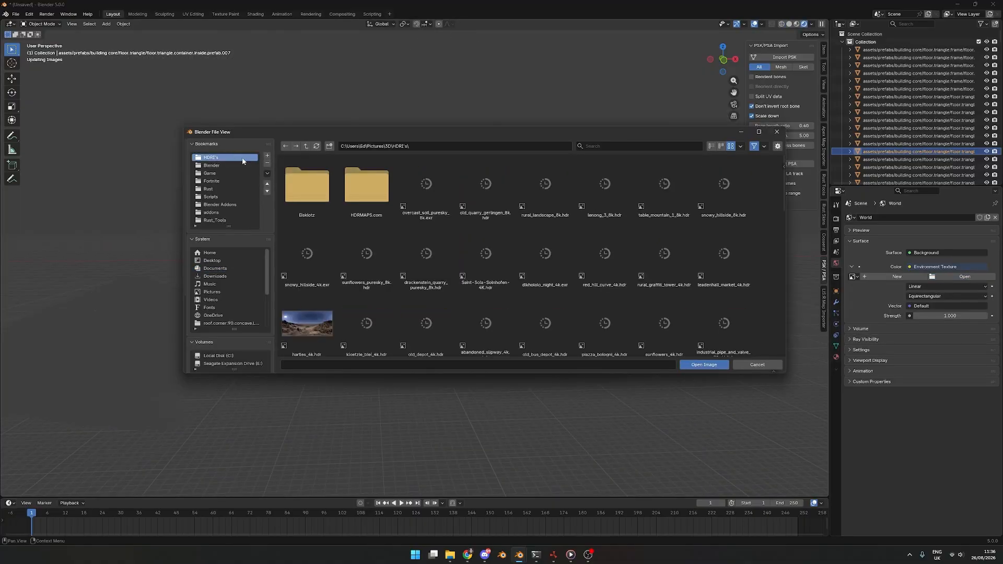
double_click(326, 322)
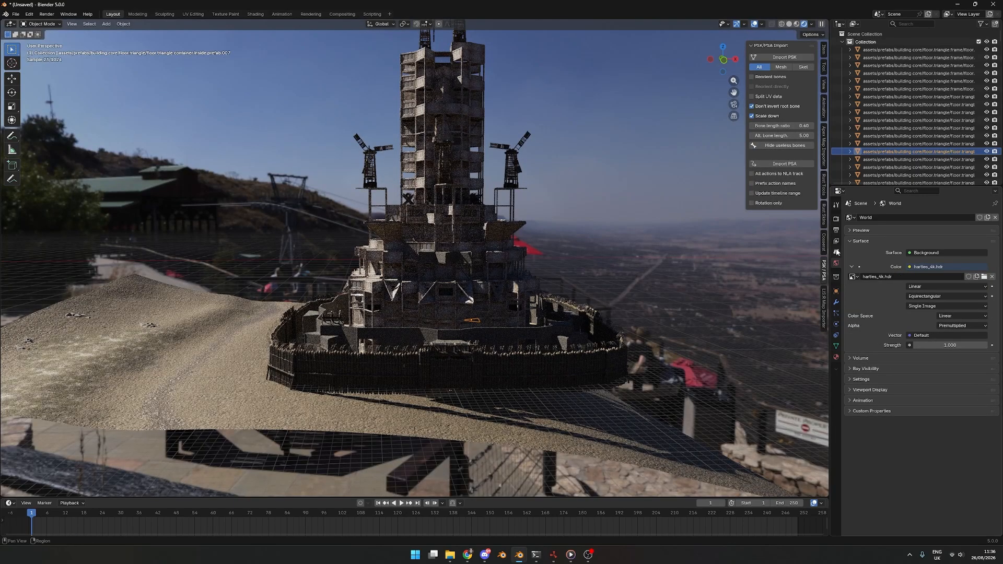
- Make the render film background transparent in the render settings
click(836, 219)
scroll(895, 463, down, 7)
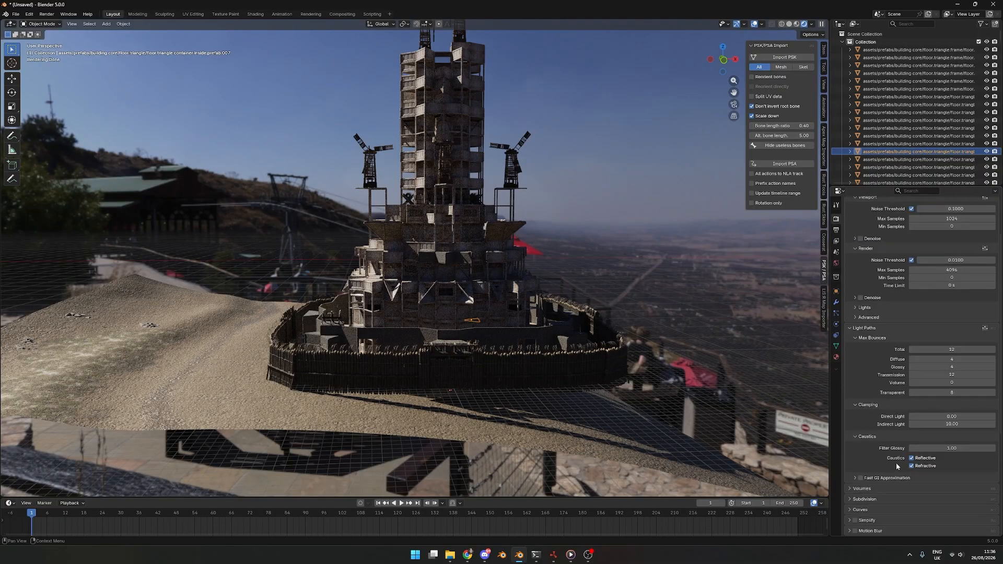
click(869, 463)
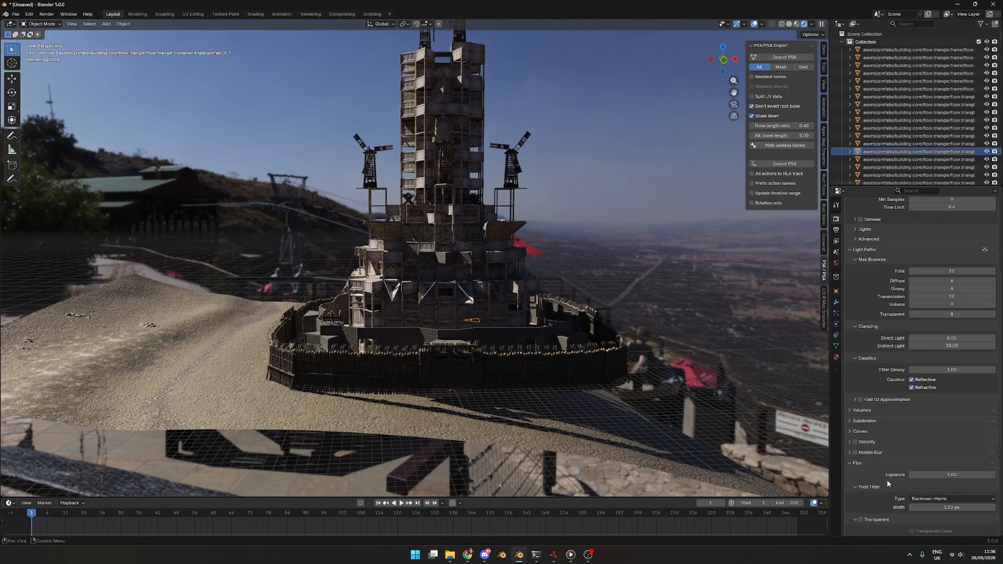
click(861, 519)
- Examine the rendered base from all sides, including its tower, lower walls, wooden palisade and the surrounding terrain
scroll(614, 292, up, 3)
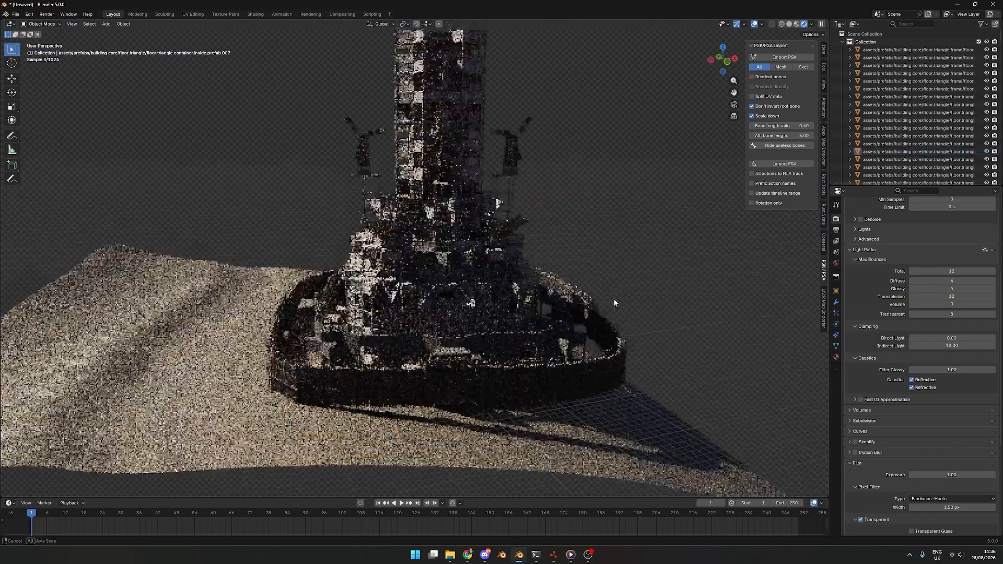
middle_drag(613, 299, 648, 303)
scroll(659, 301, down, 2)
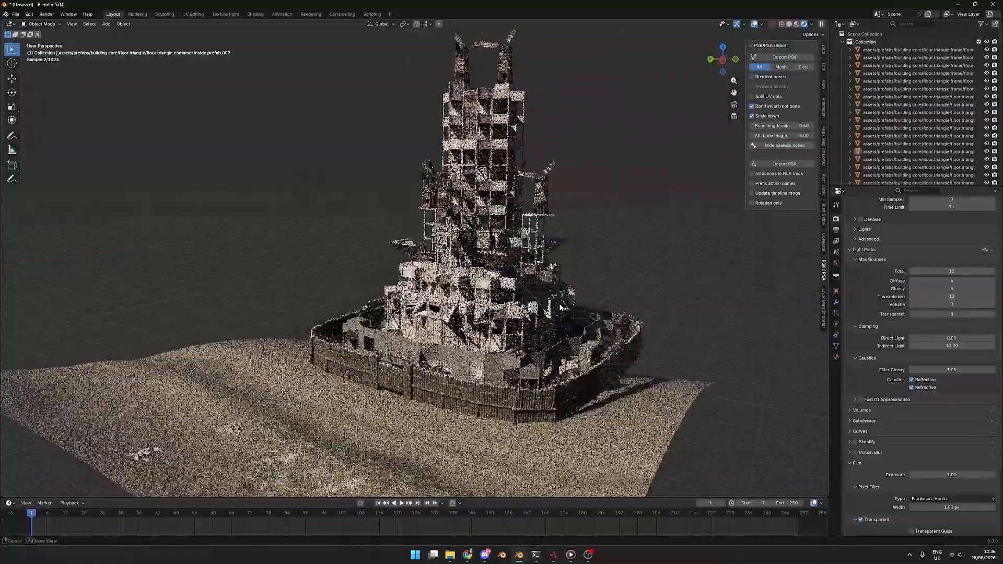
scroll(620, 308, up, 2)
middle_drag(554, 307, 683, 328)
scroll(607, 322, down, 2)
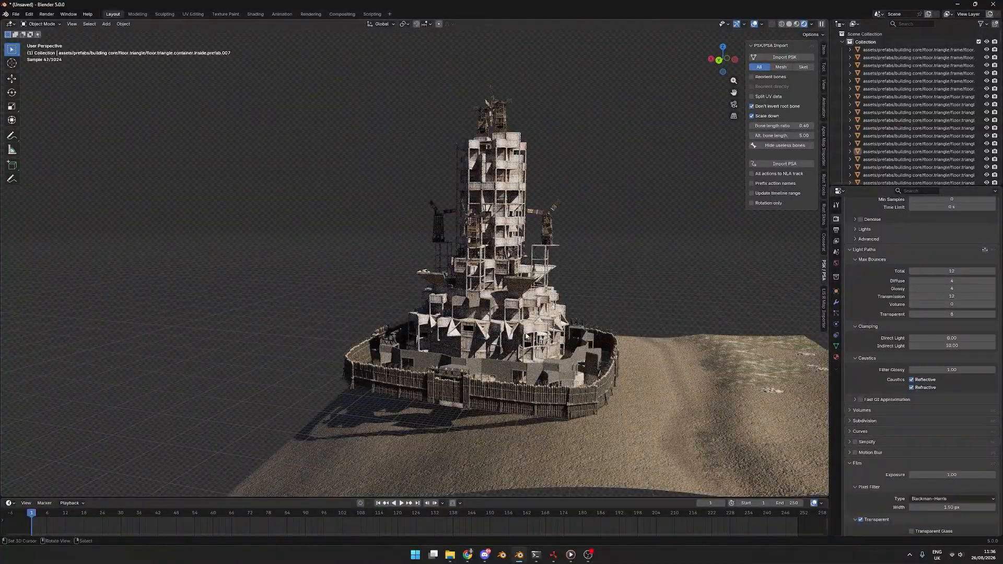
scroll(636, 335, up, 3)
shift+middle_drag(687, 341, 504, 296)
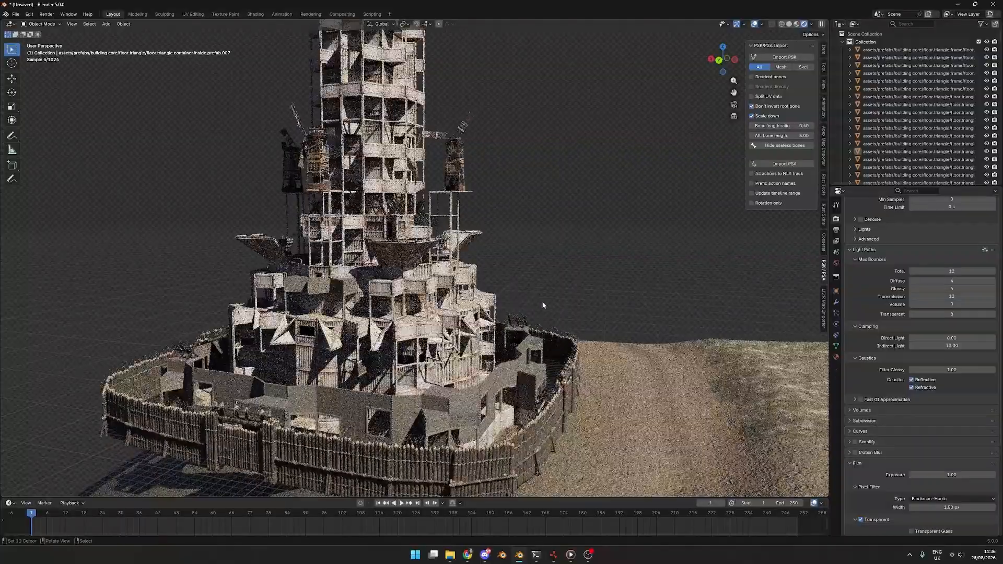
middle_drag(662, 332, 535, 301)
scroll(705, 313, up, 3)
shift+middle_drag(820, 418, 620, 282)
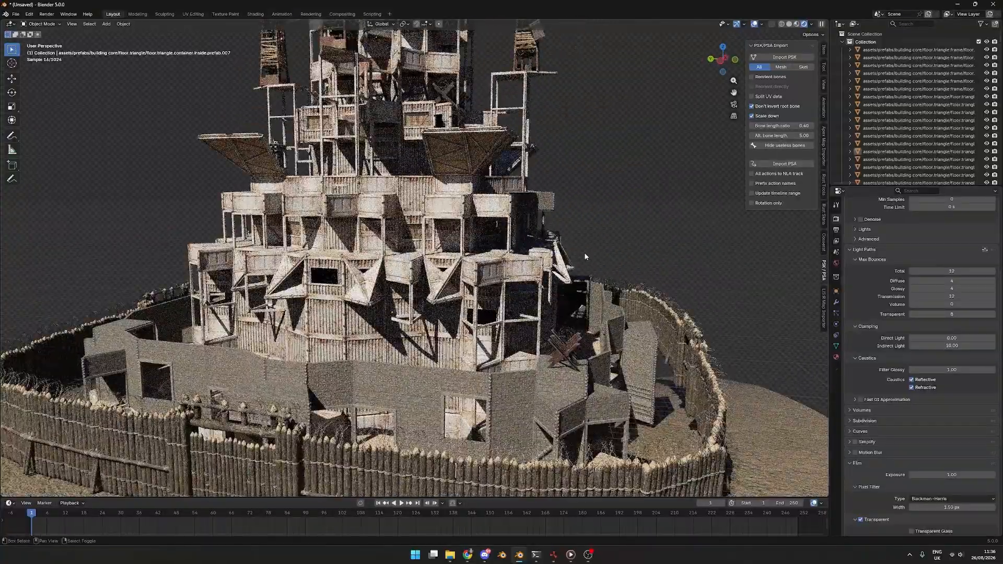
shift+middle_drag(584, 254, 609, 346)
scroll(585, 168, down, 2)
middle_drag(647, 274, 521, 330)
scroll(591, 281, down, 3)
scroll(521, 330, up, 3)
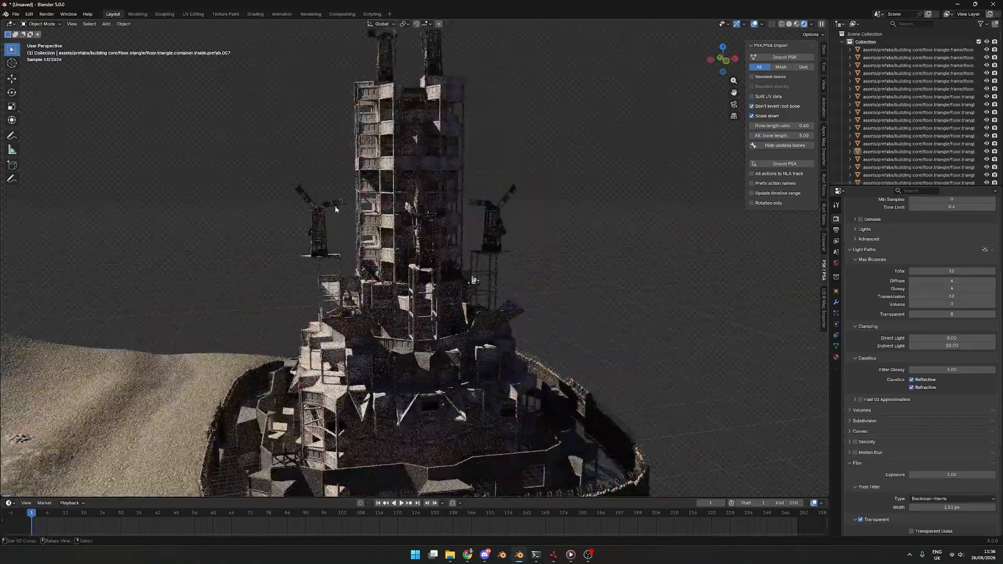
middle_drag(391, 305, 514, 324)
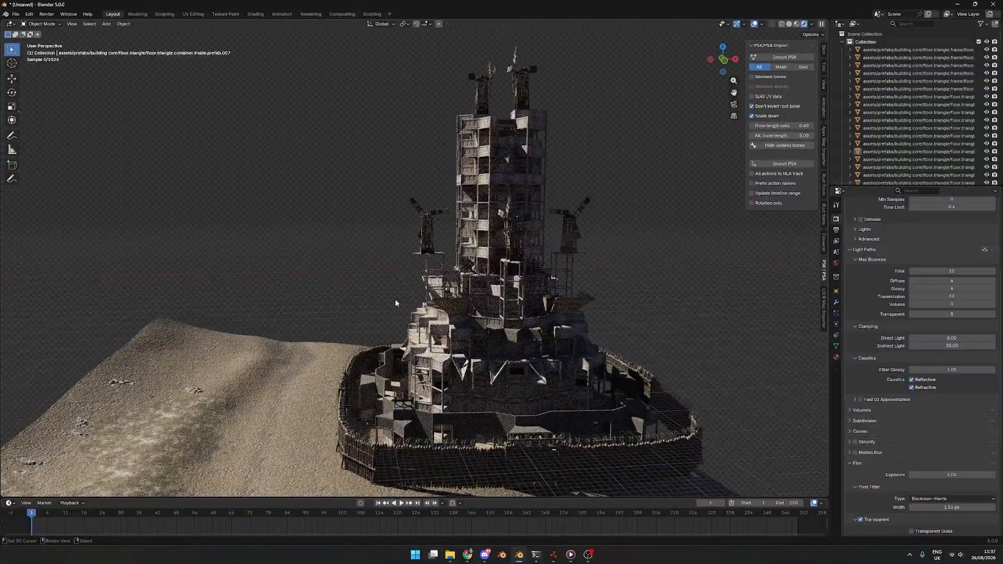
scroll(393, 300, down, 3)
middle_drag(393, 300, 523, 307)
scroll(380, 307, up, 3)
middle_drag(380, 308, 468, 295)
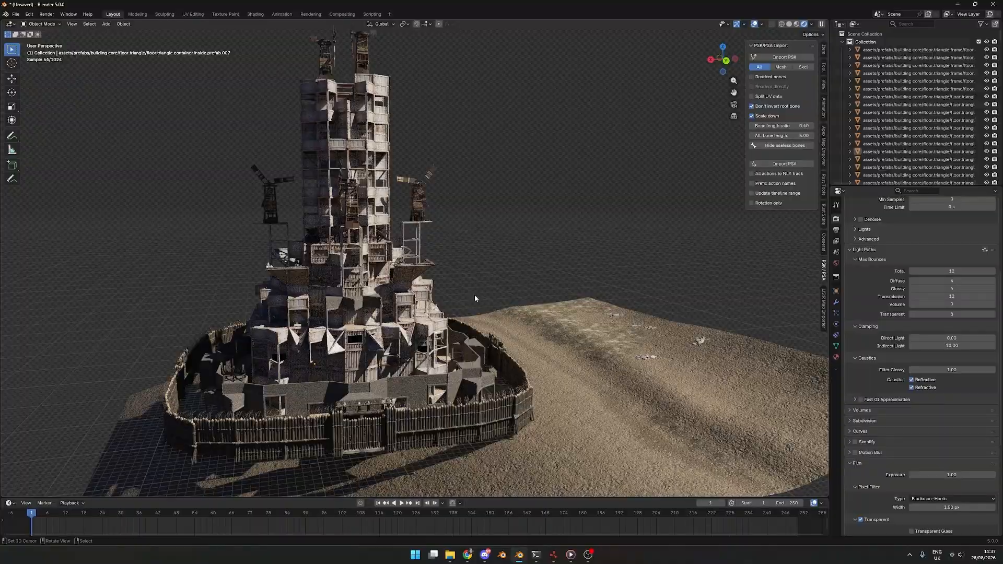
scroll(465, 291, down, 3)
middle_drag(465, 291, 511, 303)
scroll(463, 306, up, 4)
scroll(537, 289, down, 4)
scroll(537, 289, up, 2)
scroll(585, 314, down, 3)
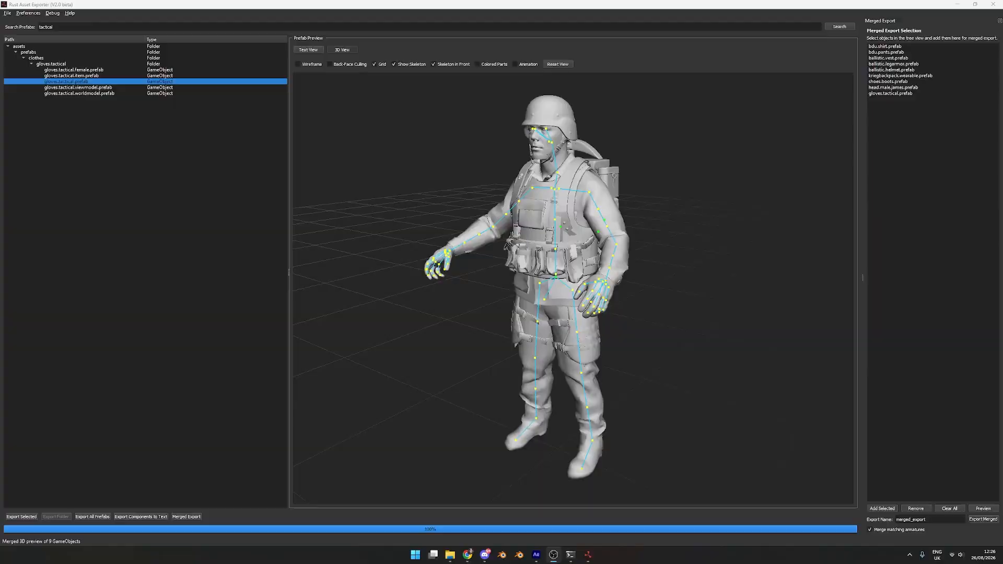
- Switch to Rust Asset Exporter and examine the merged character preview with its clothing and skeleton from the front
mouse_move(626, 328)
mouse_down()
mouse_move(679, 316)
mouse_move(754, 319)
mouse_move(622, 322)
mouse_move(652, 311)
mouse_move(617, 320)
mouse_up()
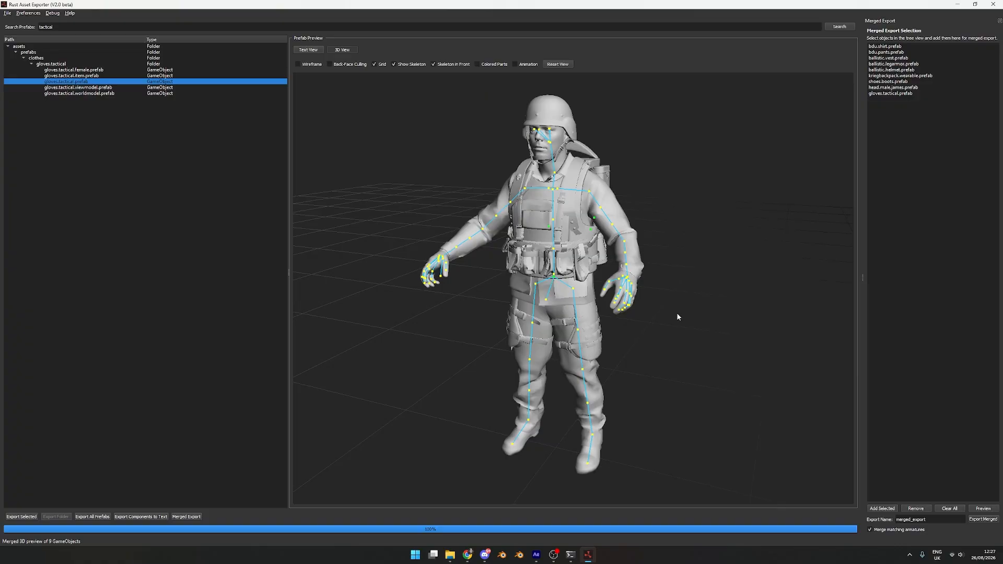
scroll(683, 277, up, 3)
drag(683, 277, 660, 331)
scroll(693, 351, down, 2)
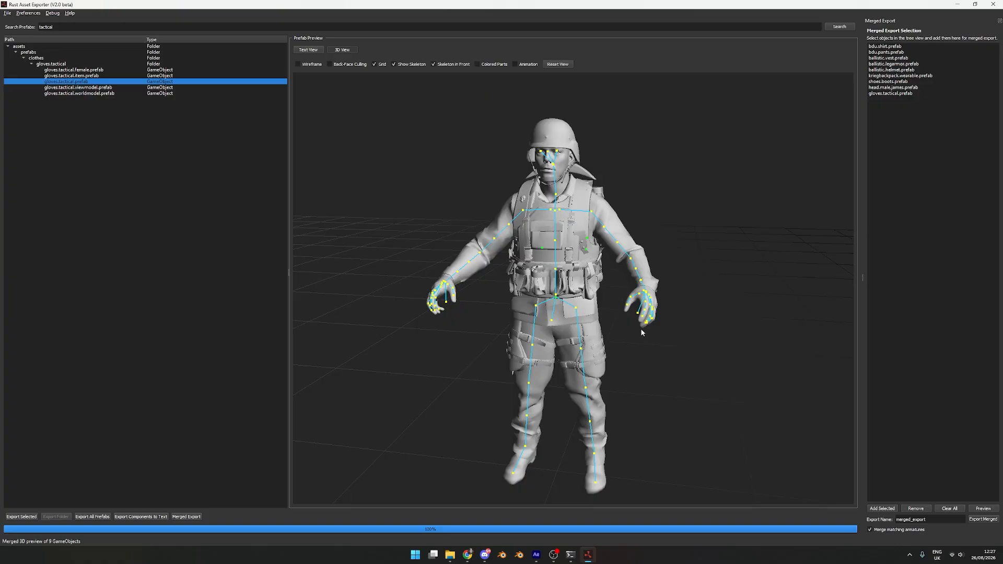
drag(635, 336, 605, 331)
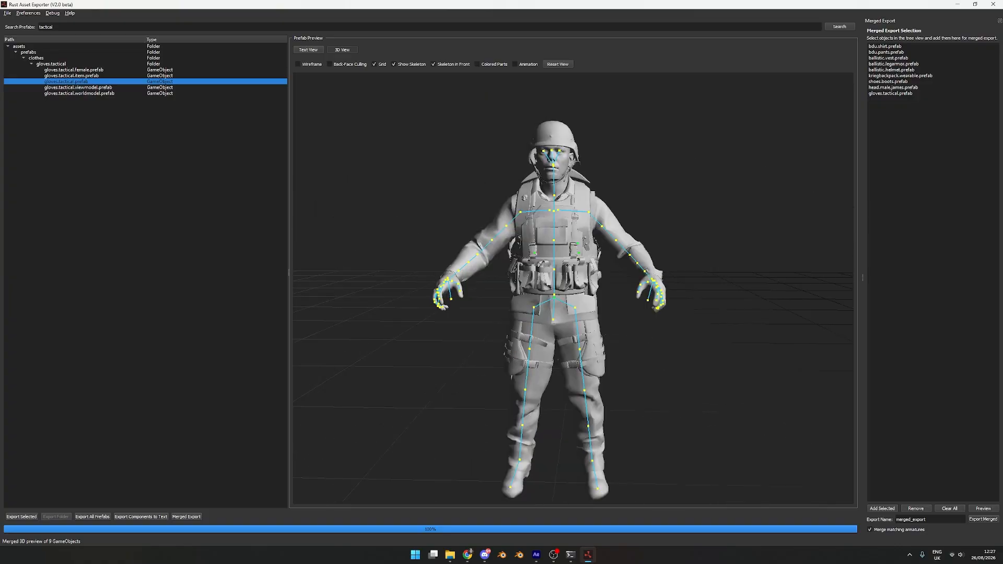